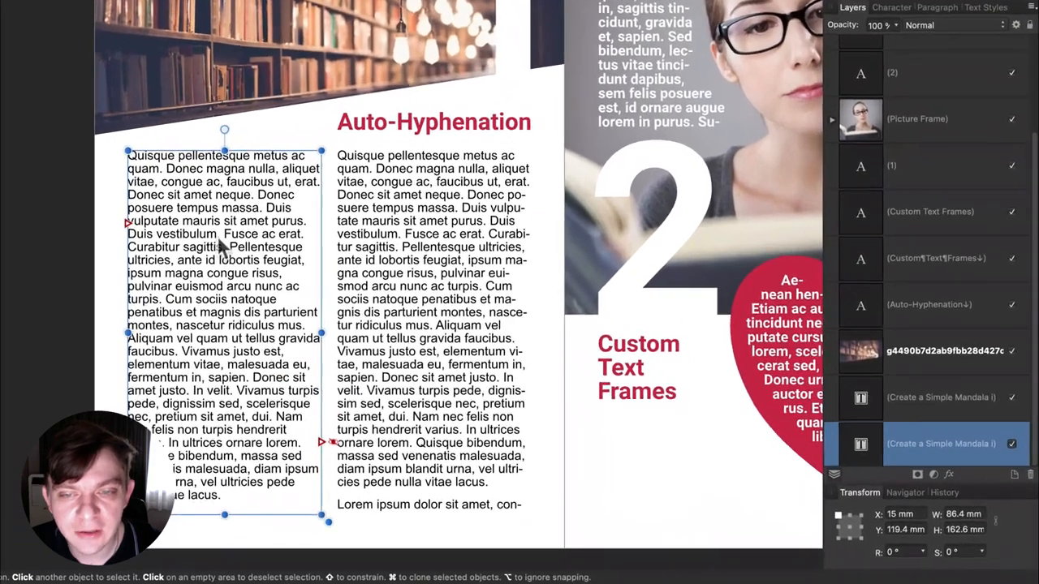
# Enable auto-hyphenation for the left body-text column under the bookshelf photo
pyautogui.scroll(-2, 250, 235)
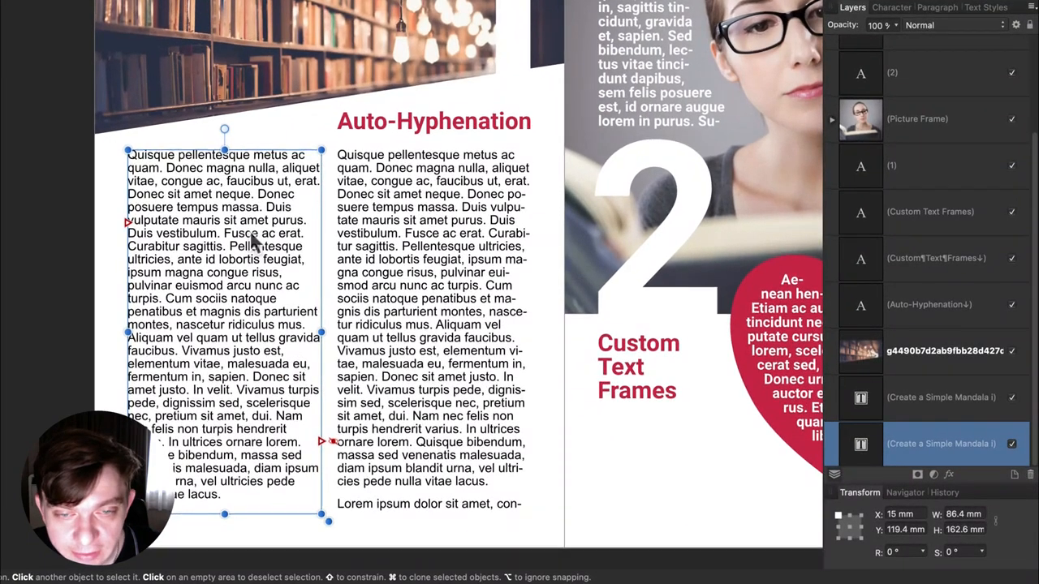
pyautogui.scroll(2, 250, 235)
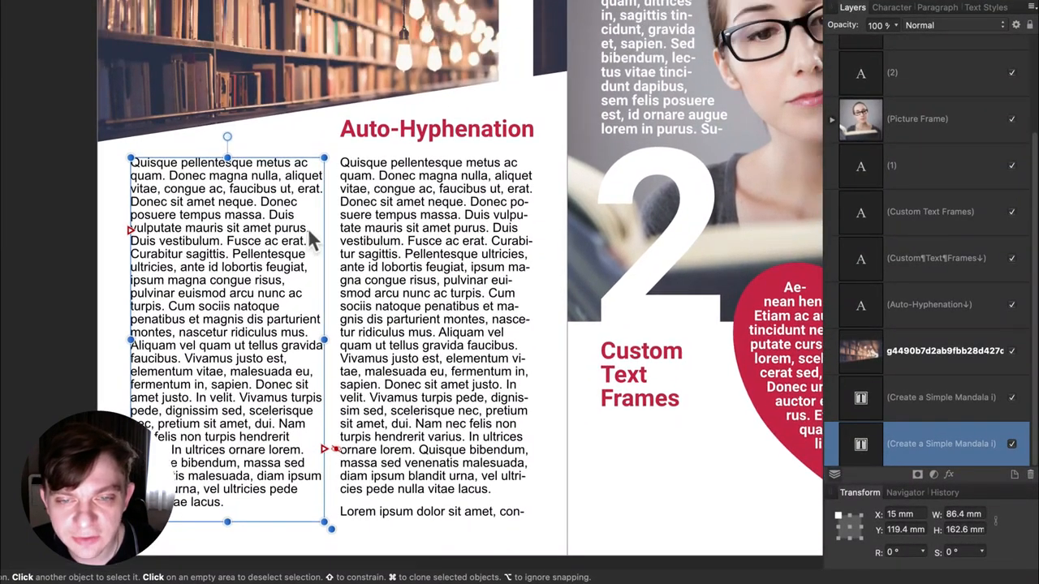
pyautogui.click(469, 201)
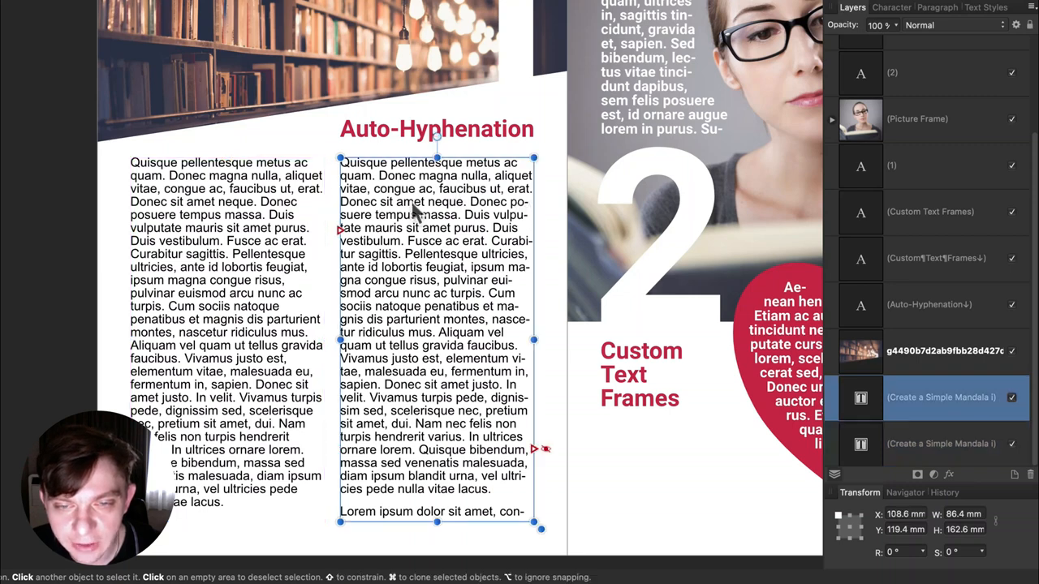
pyautogui.click(266, 207)
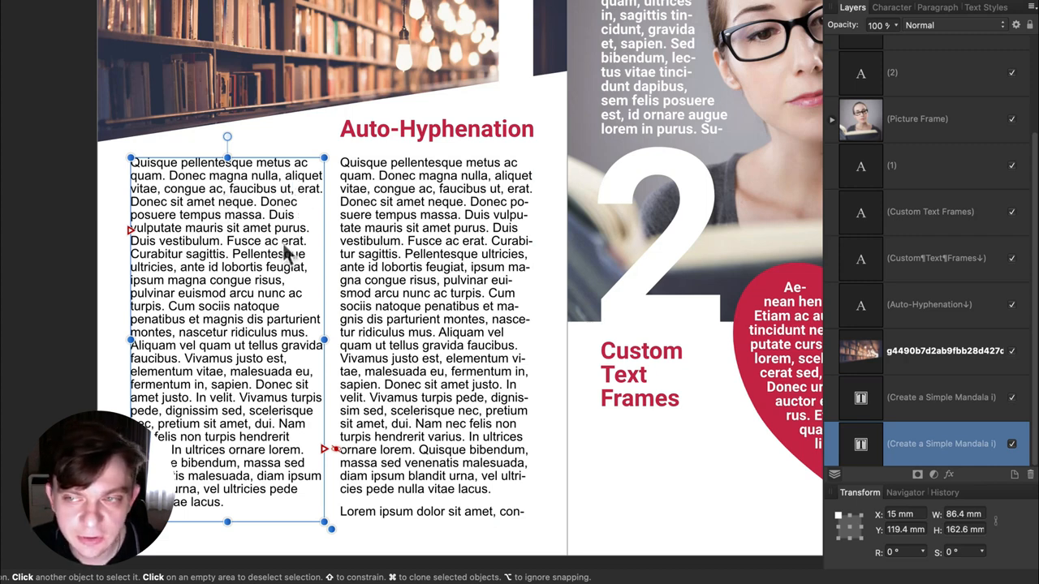
pyautogui.click(937, 10)
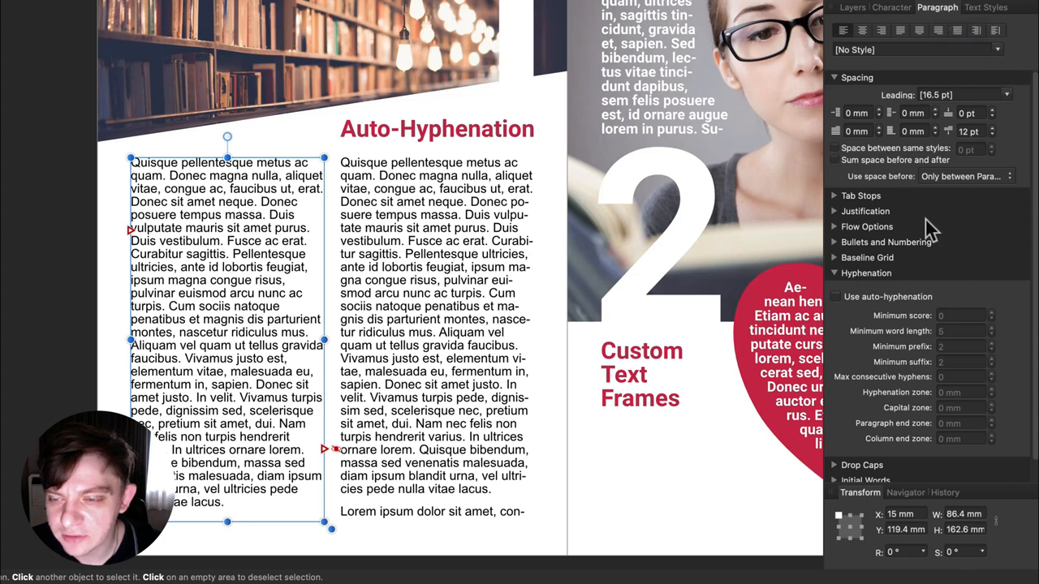
pyautogui.scroll(-1, 902, 237)
pyautogui.click(833, 251)
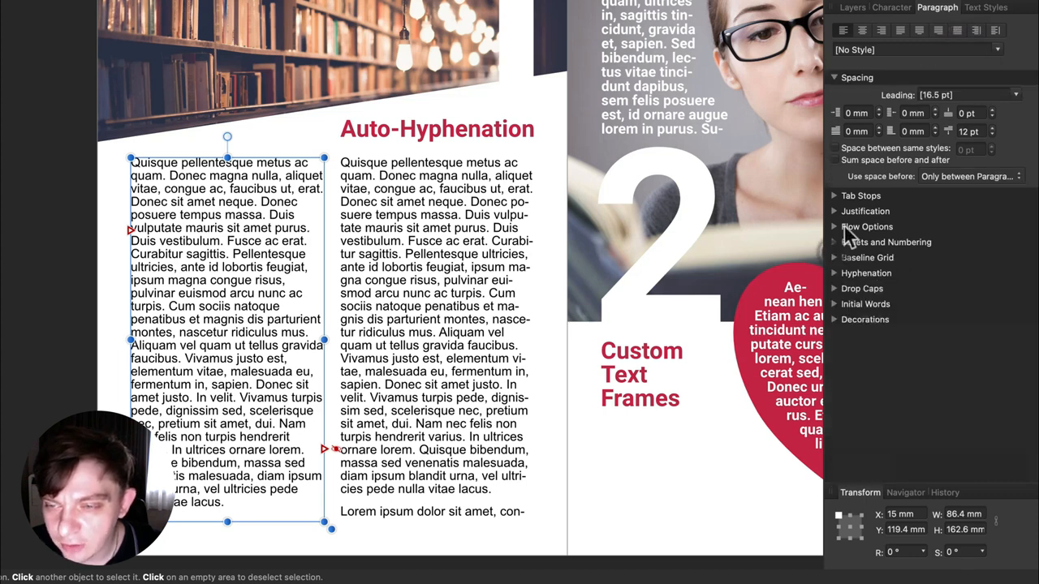
pyautogui.click(835, 275)
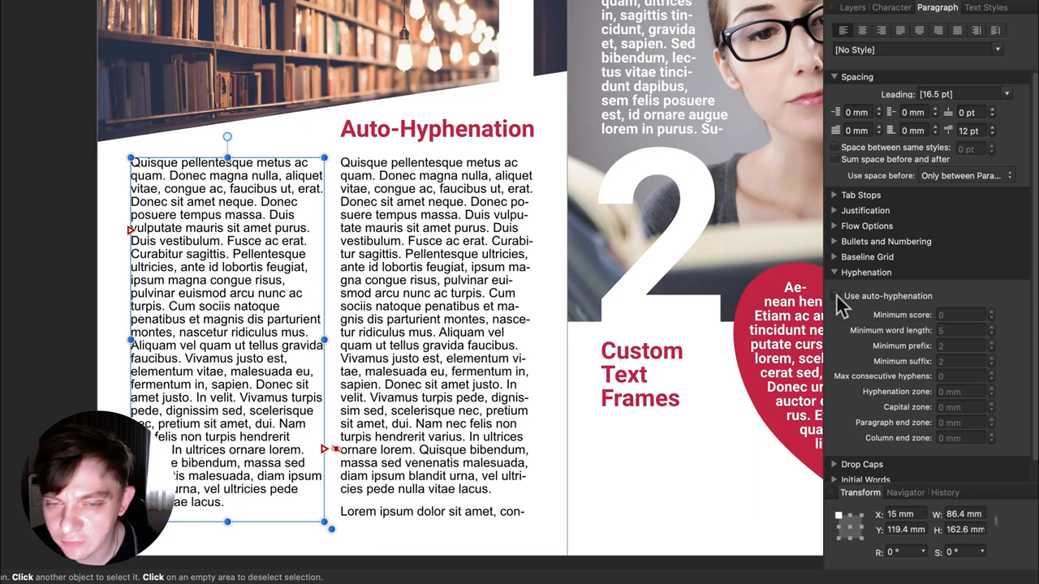
pyautogui.click(835, 296)
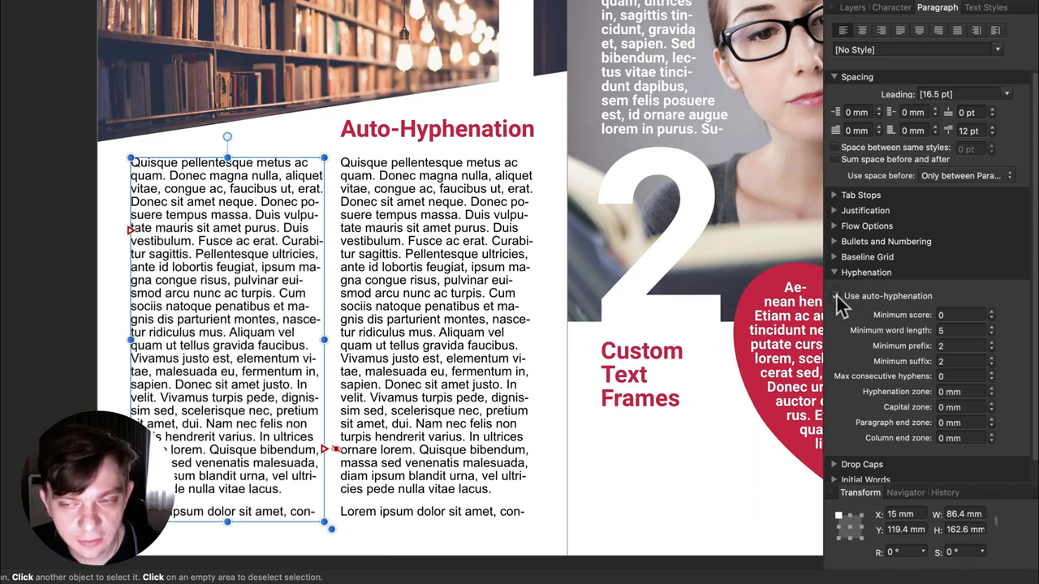
# Switch the left column's auto-hyphenation off and on repeatedly to compare line breaks, leaving it on, and collapse the hyphenation settings
pyautogui.click(836, 297)
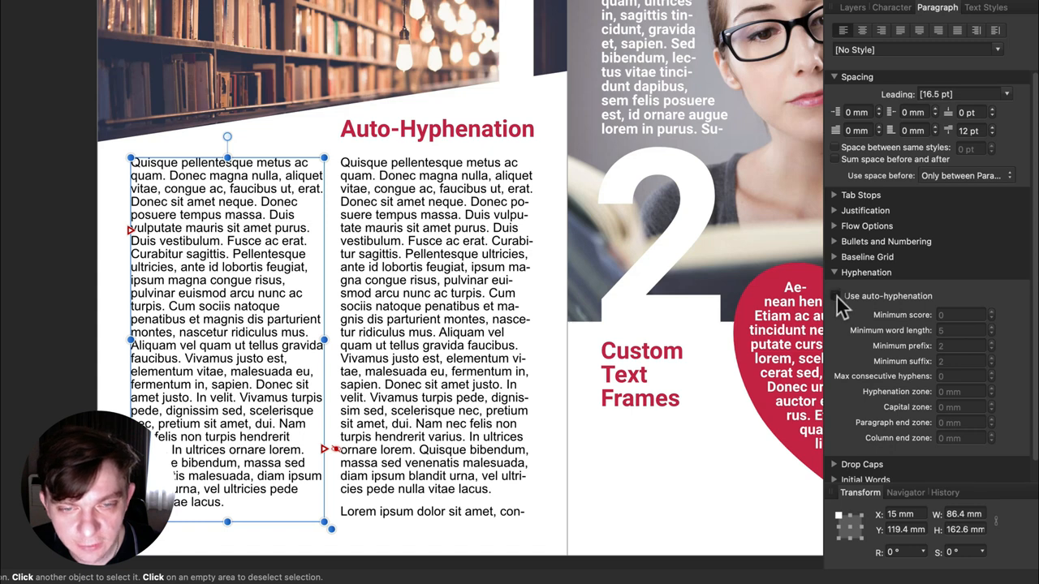
pyautogui.click(836, 297)
pyautogui.click(836, 297)
pyautogui.click(837, 297)
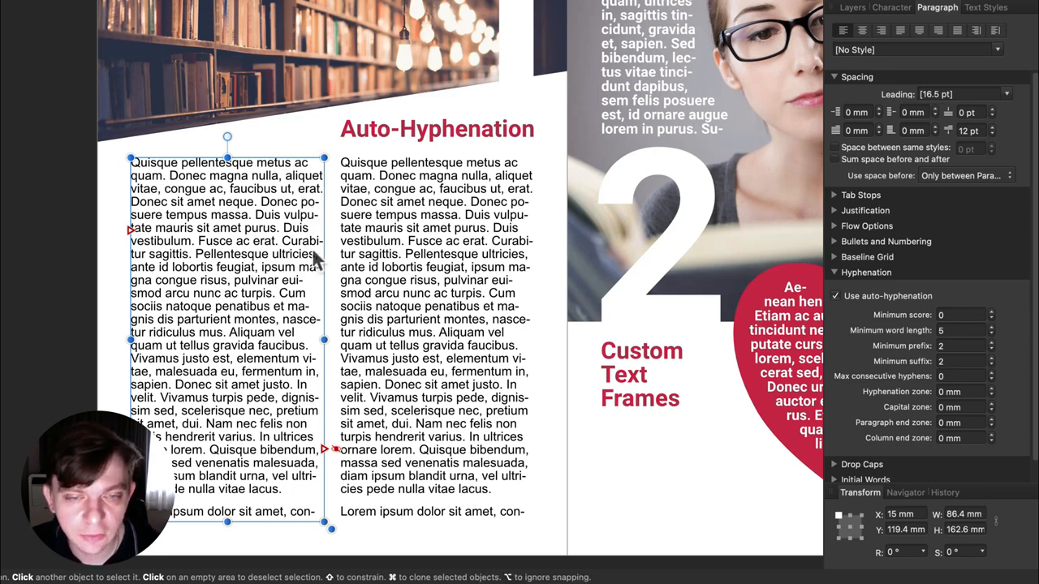
pyautogui.hscroll(1, 302, 306)
pyautogui.scroll(-3, 303, 317)
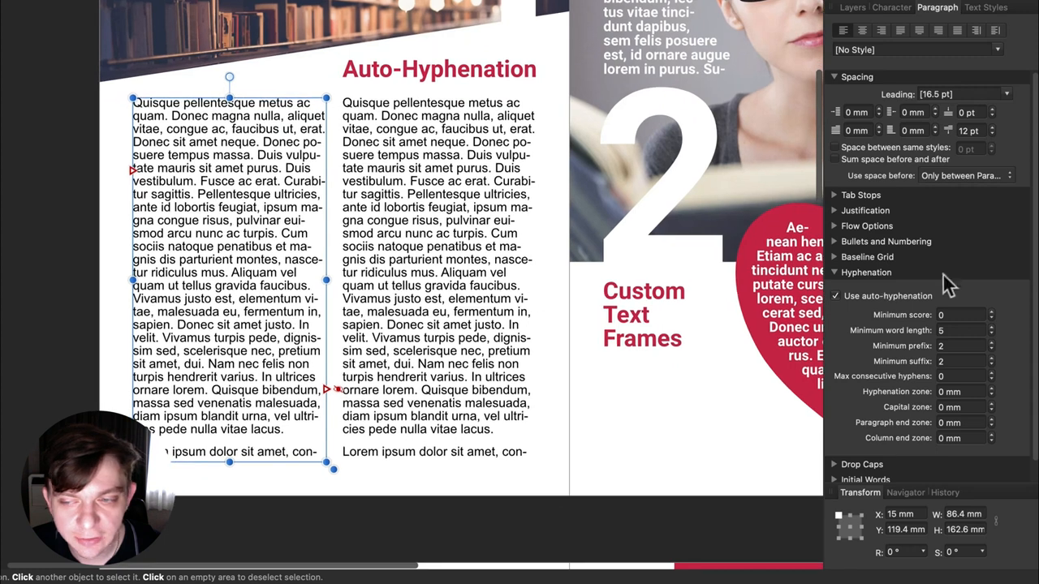
pyautogui.click(834, 273)
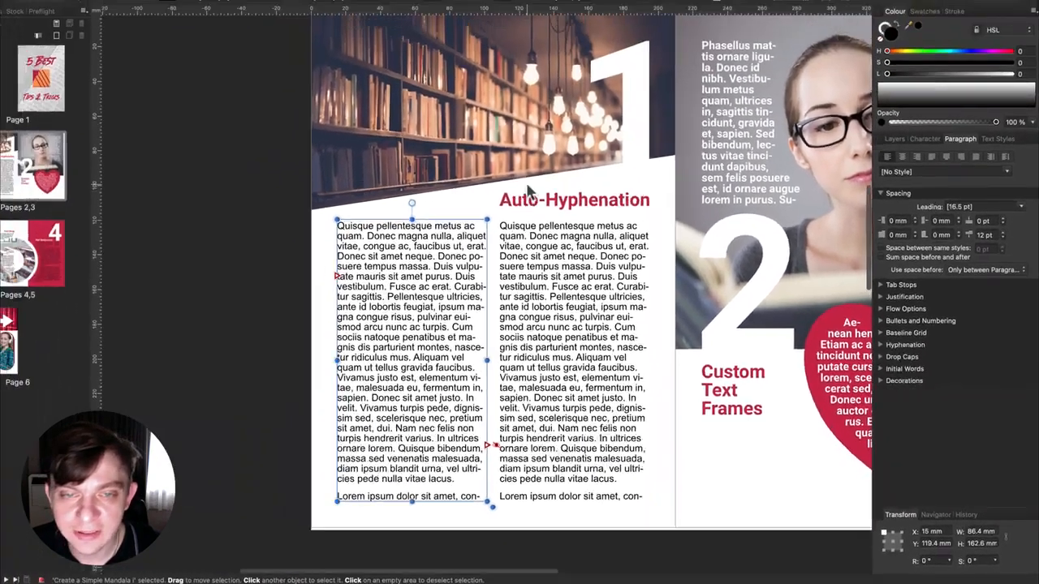
# Delete the two white curved text frames on either side of the woman's head
pyautogui.hscroll(10, 565, 218)
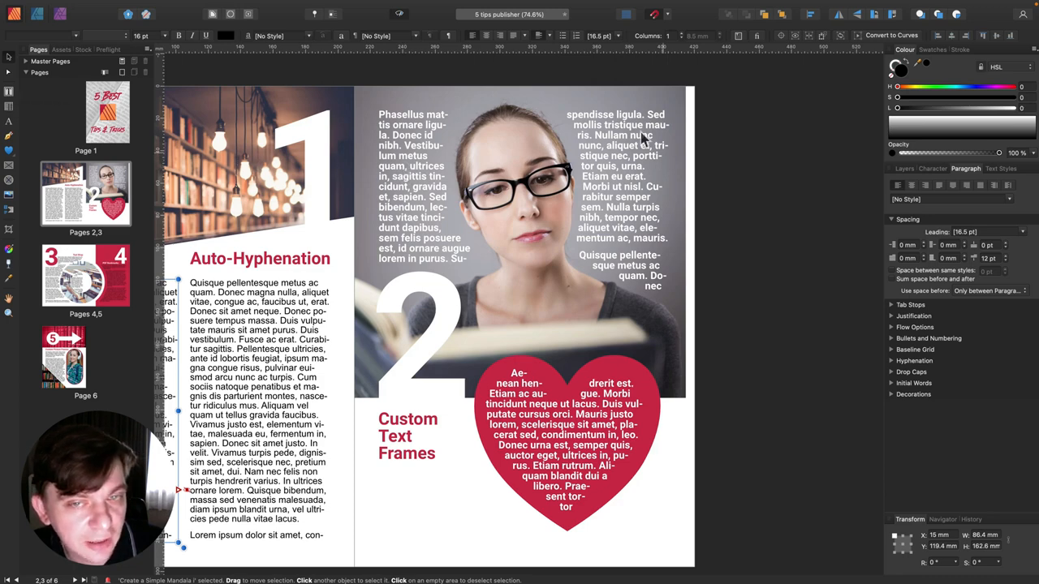
pyautogui.click(608, 162)
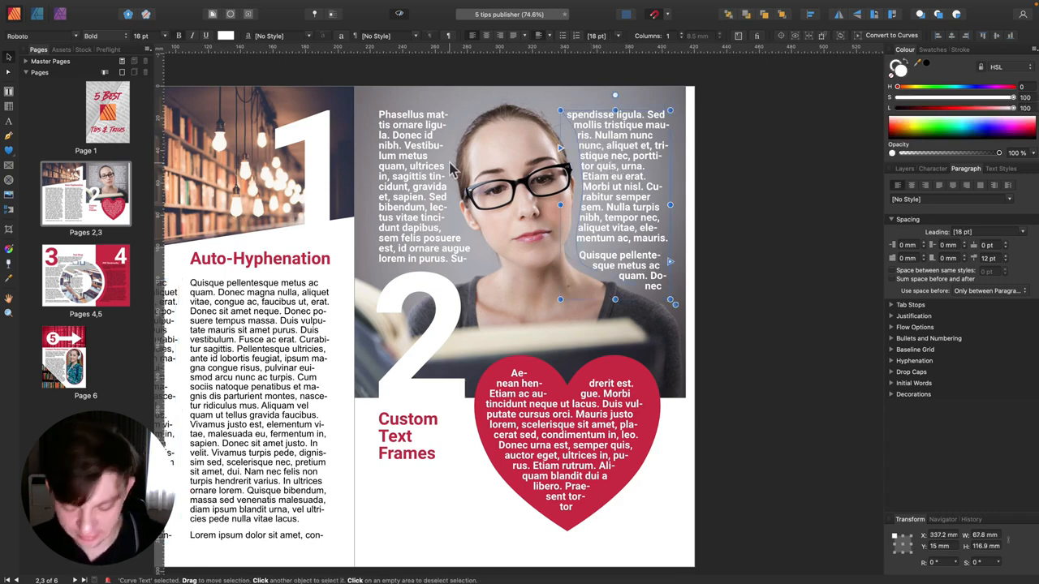
pyautogui.press('BackSpace')
pyautogui.click(416, 174)
pyautogui.press('BackSpace')
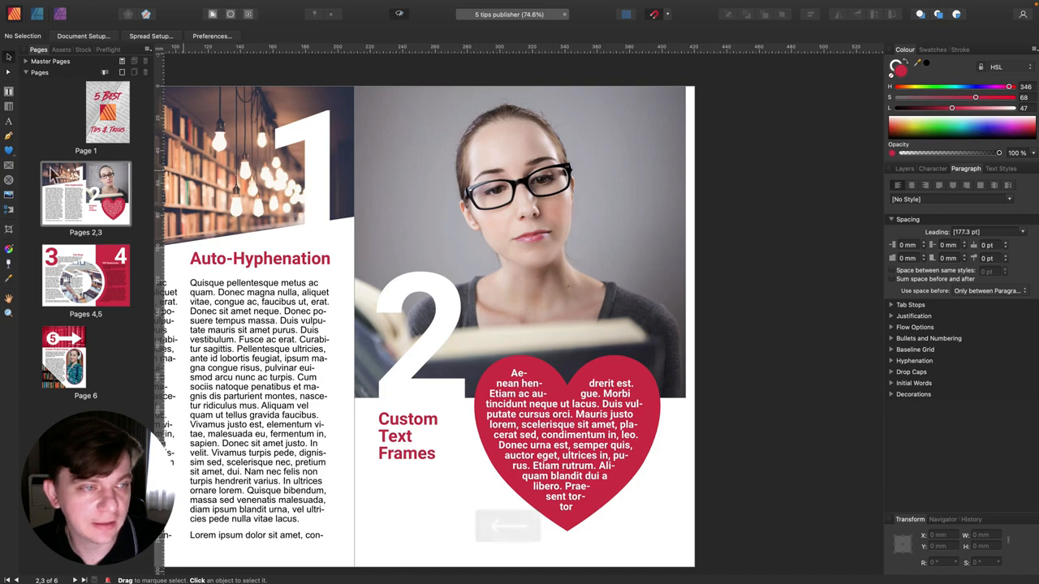
# Activate the Pen tool and turn off preview mode to display the page margins
pyautogui.click(9, 140)
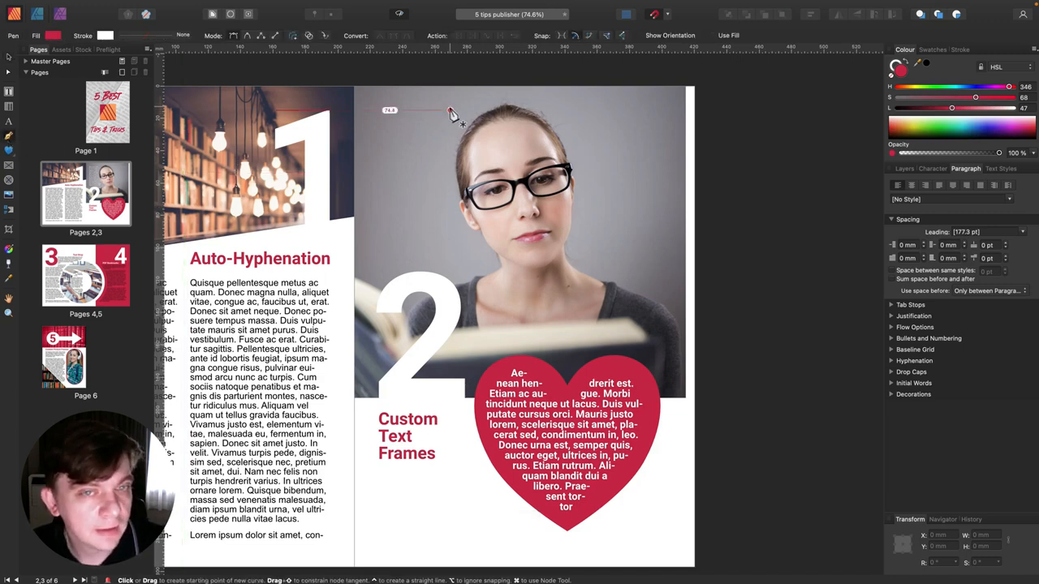
pyautogui.click(398, 14)
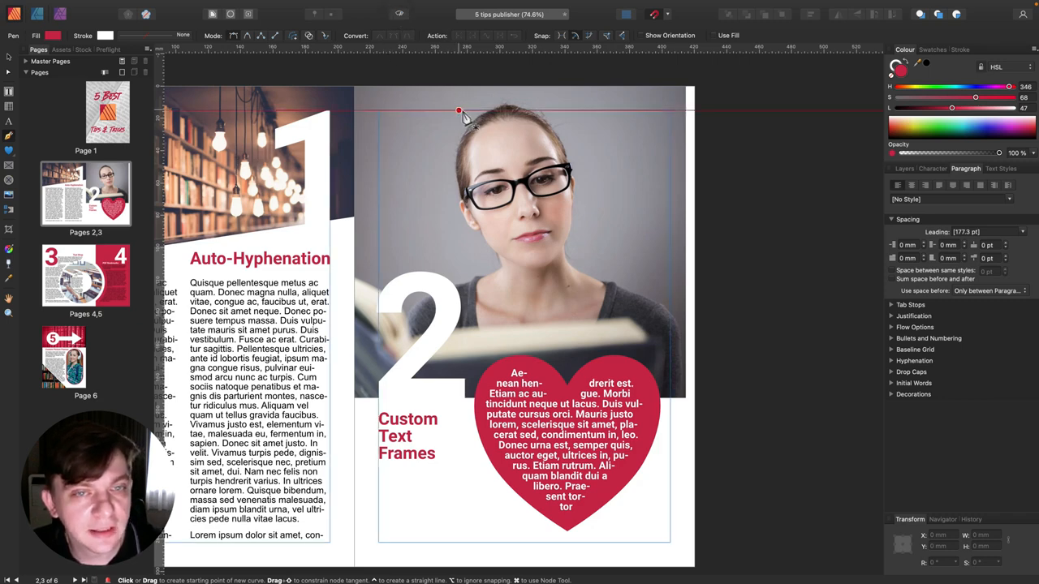
pyautogui.hscroll(1, 468, 112)
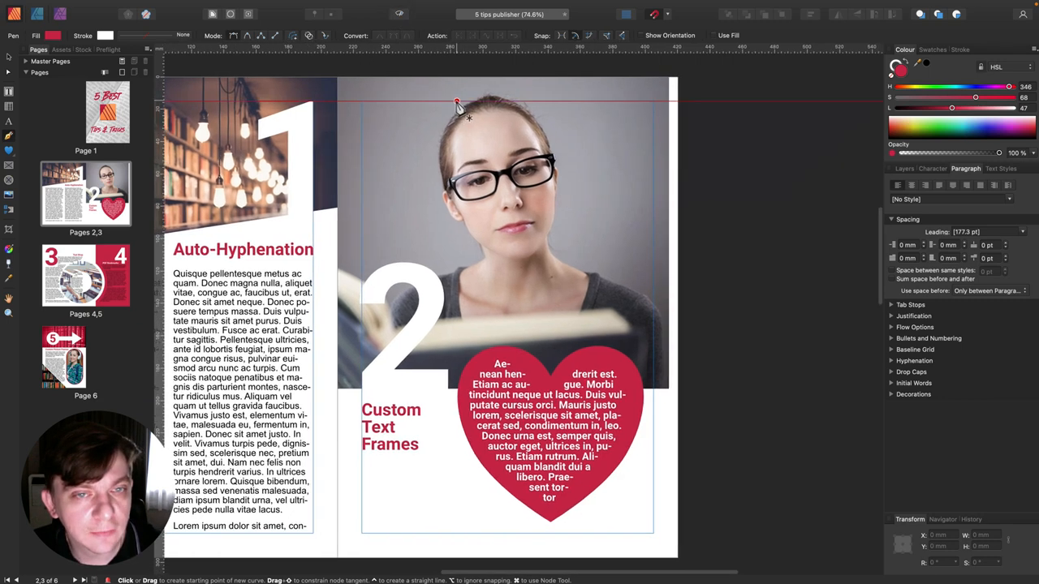
# Draw a closed Pen shape about 63 × 98 mm between the page's left margin and the contour of the woman's face, above the large 2
pyautogui.click(455, 100)
pyautogui.hscroll(-1, 444, 116)
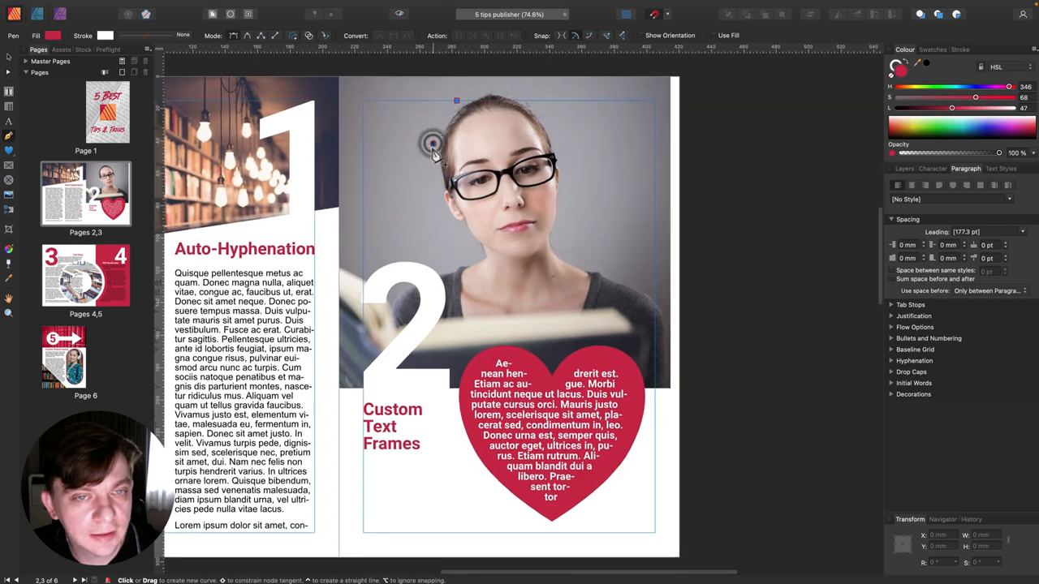
pyautogui.click(433, 144)
pyautogui.hscroll(1, 438, 194)
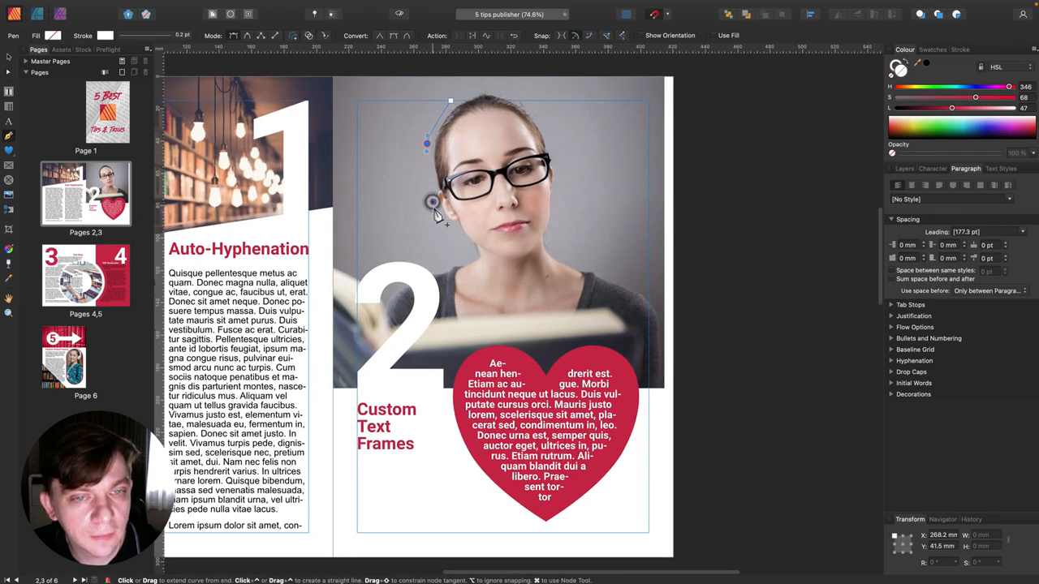
pyautogui.click(432, 202)
pyautogui.click(459, 240)
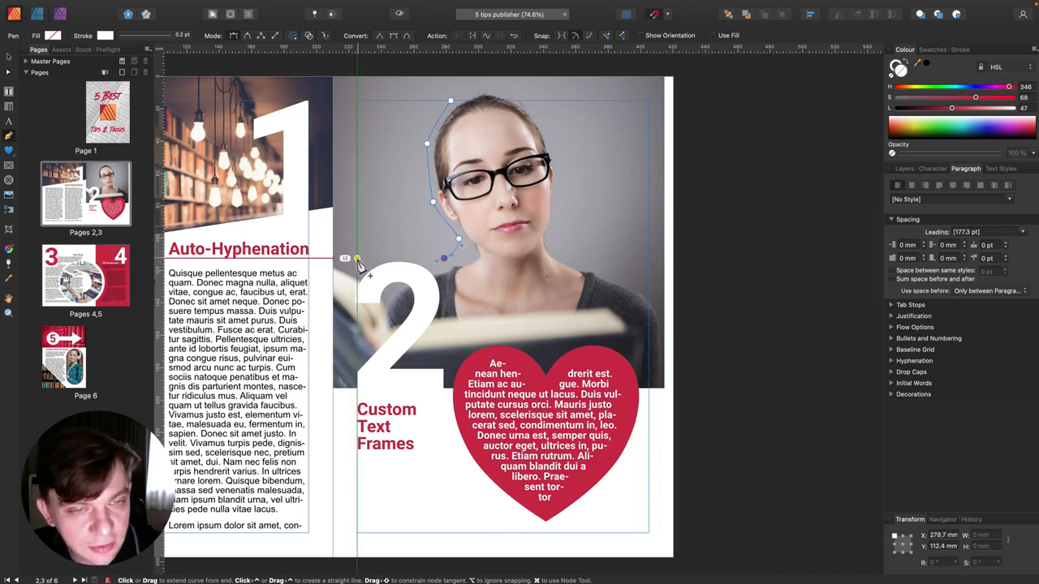
pyautogui.click(357, 258)
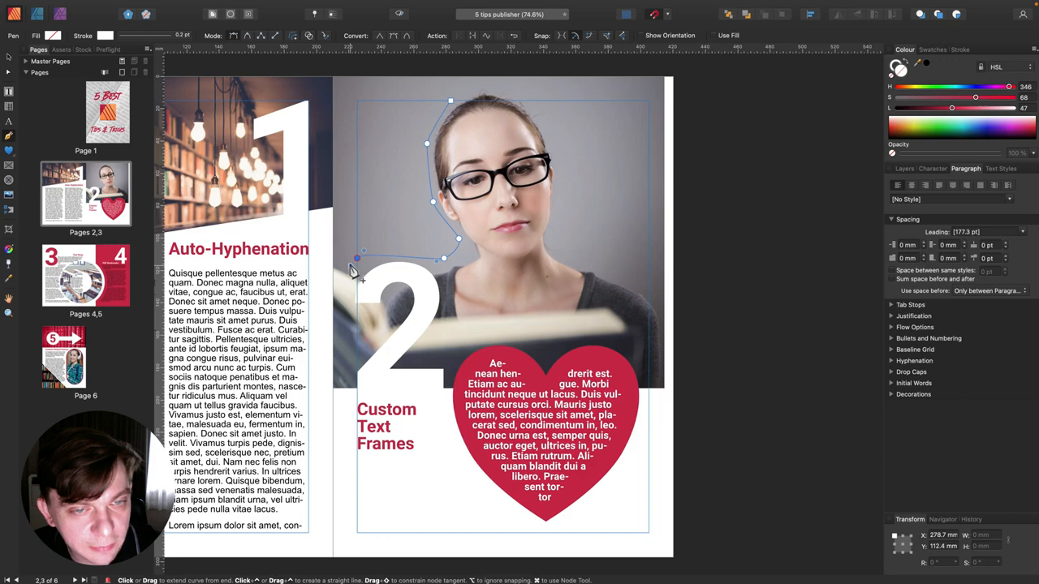
pyautogui.click(358, 101)
pyautogui.click(450, 102)
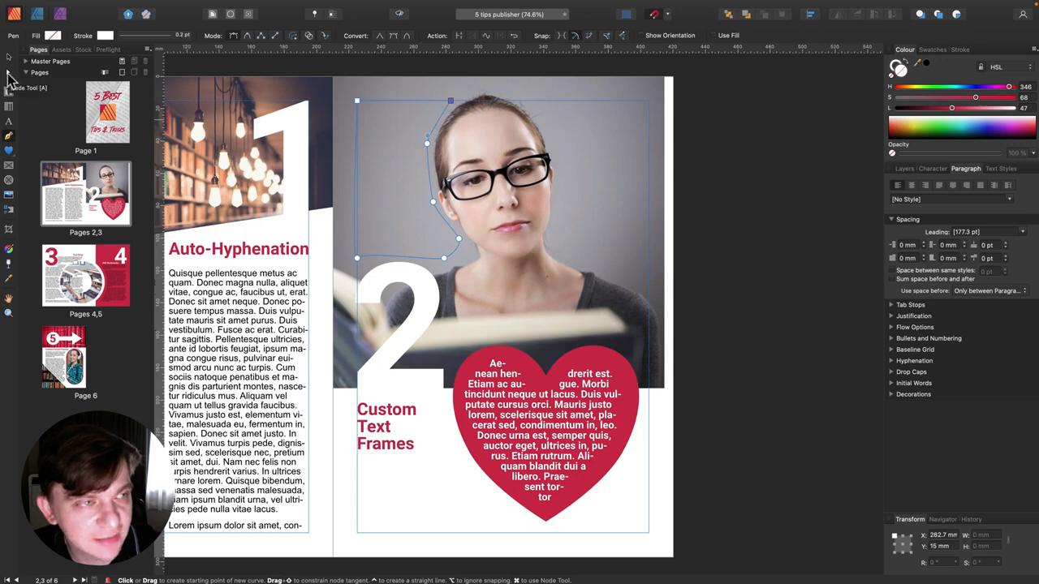
# Convert the shape's lower-left corner node to sharp and move the node beside the woman's cheek closer to her face
pyautogui.click(9, 73)
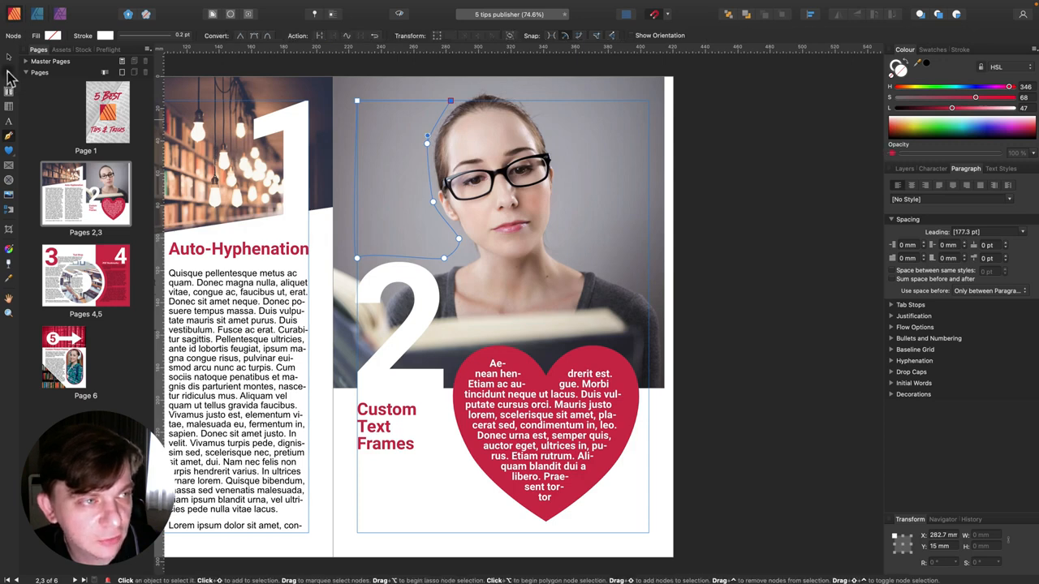
pyautogui.click(357, 258)
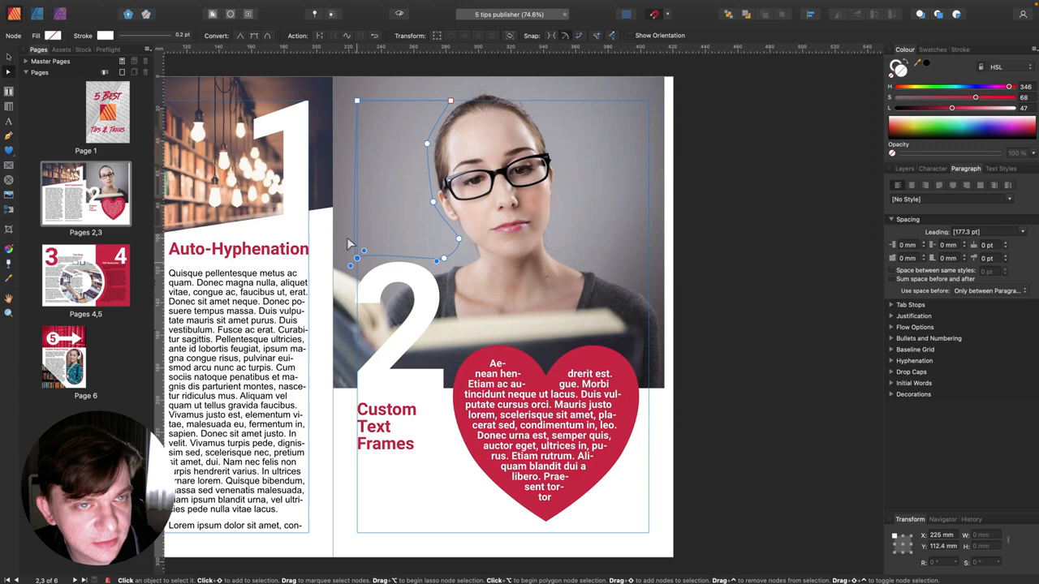
pyautogui.click(240, 37)
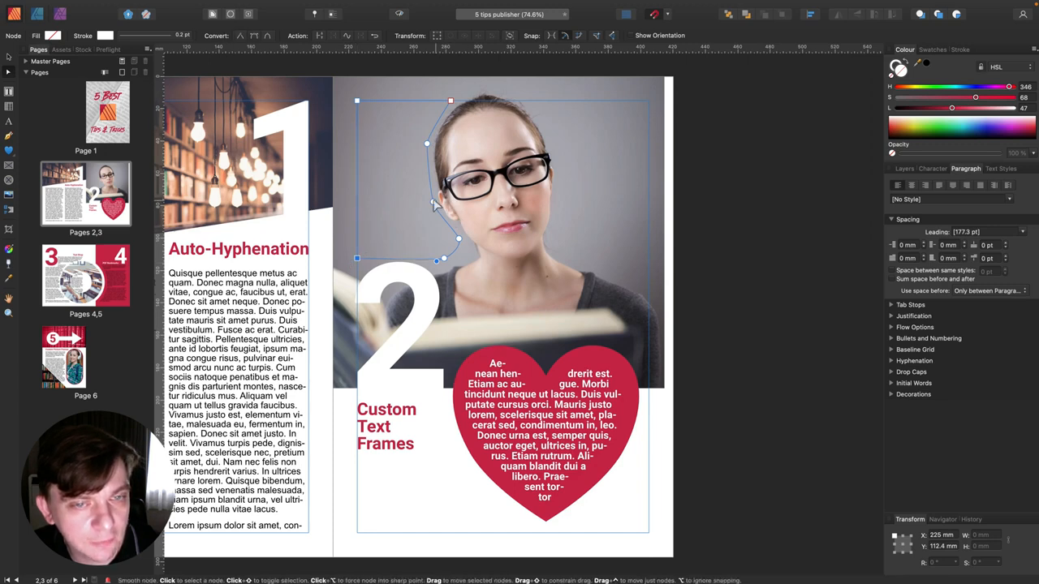
pyautogui.moveTo(432, 202)
pyautogui.mouseDown()
pyautogui.moveTo(434, 213)
pyautogui.moveTo(424, 193)
pyautogui.moveTo(438, 232)
pyautogui.moveTo(419, 232)
pyautogui.moveTo(447, 211)
pyautogui.moveTo(437, 225)
pyautogui.moveTo(448, 231)
pyautogui.moveTo(432, 204)
pyautogui.moveTo(438, 214)
pyautogui.mouseUp()
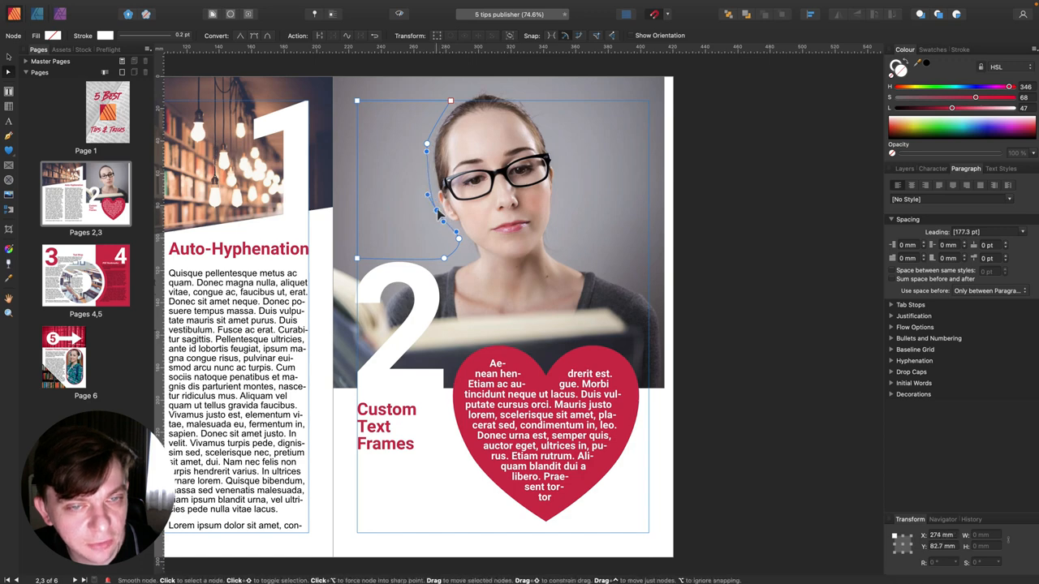
pyautogui.hscroll(-1, 438, 213)
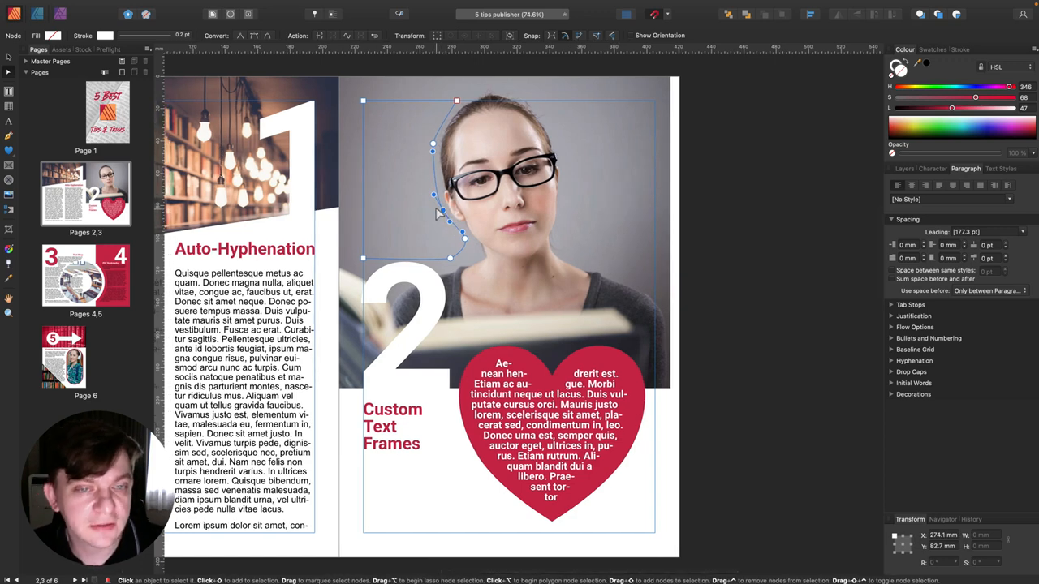
# Convert the drawn shape beside the woman's face to a text frame
pyautogui.click(6, 57)
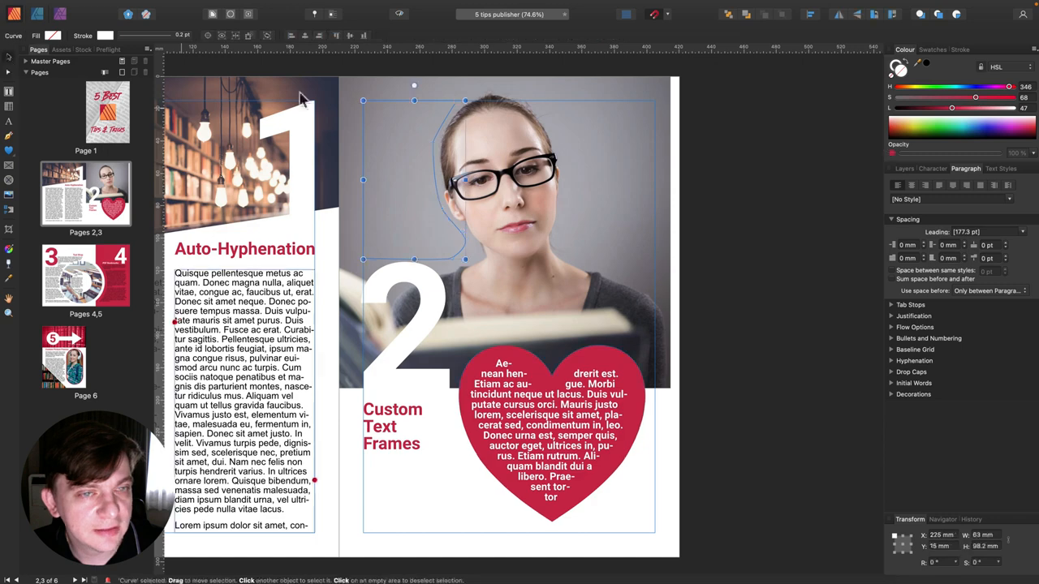
pyautogui.rightClick(425, 131)
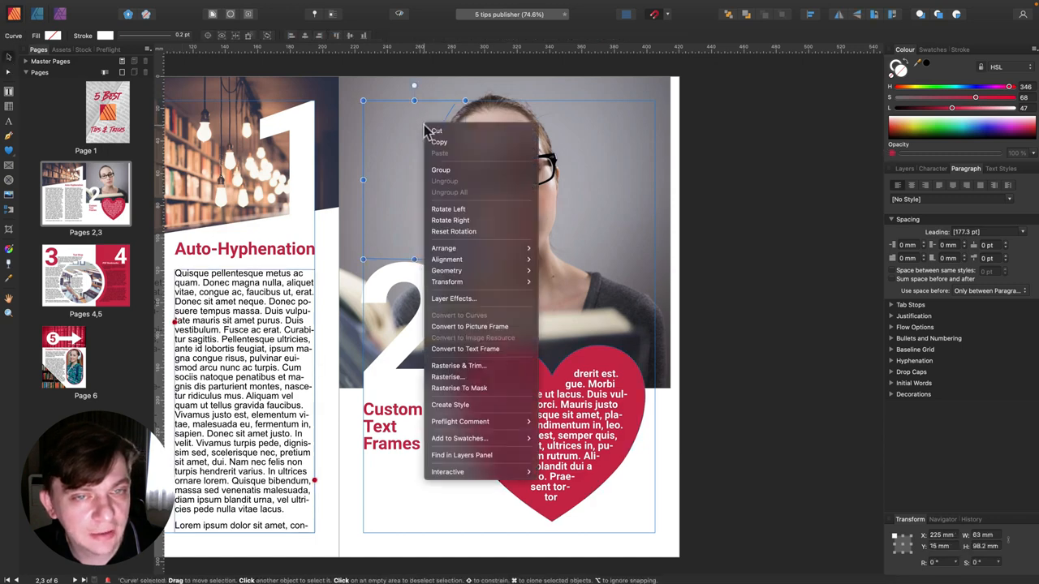
pyautogui.click(480, 355)
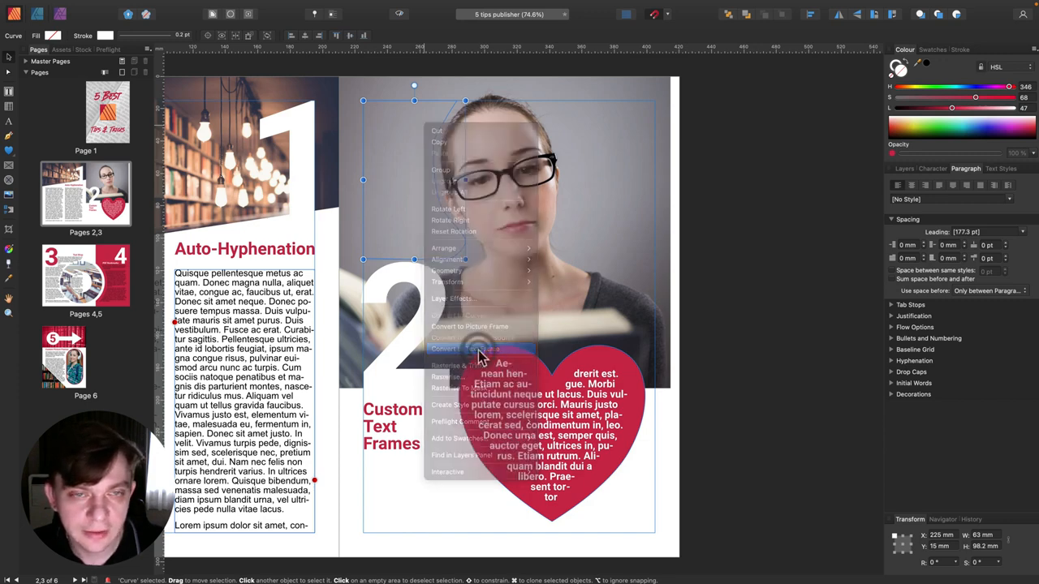
# Try out the new text frame with the test text "fdsdsfsd" and erase it
pyautogui.write('fdsdsfsd')
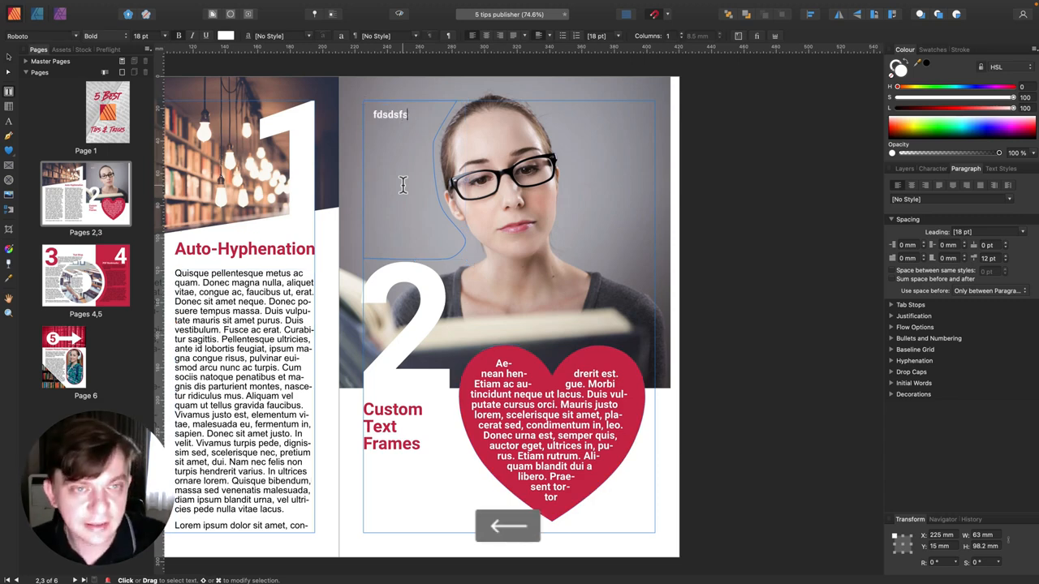
pyautogui.press('BackSpace')
pyautogui.press('BackSpace')
pyautogui.press('BackSpace')
pyautogui.press('BackSpace')
pyautogui.press('BackSpace')
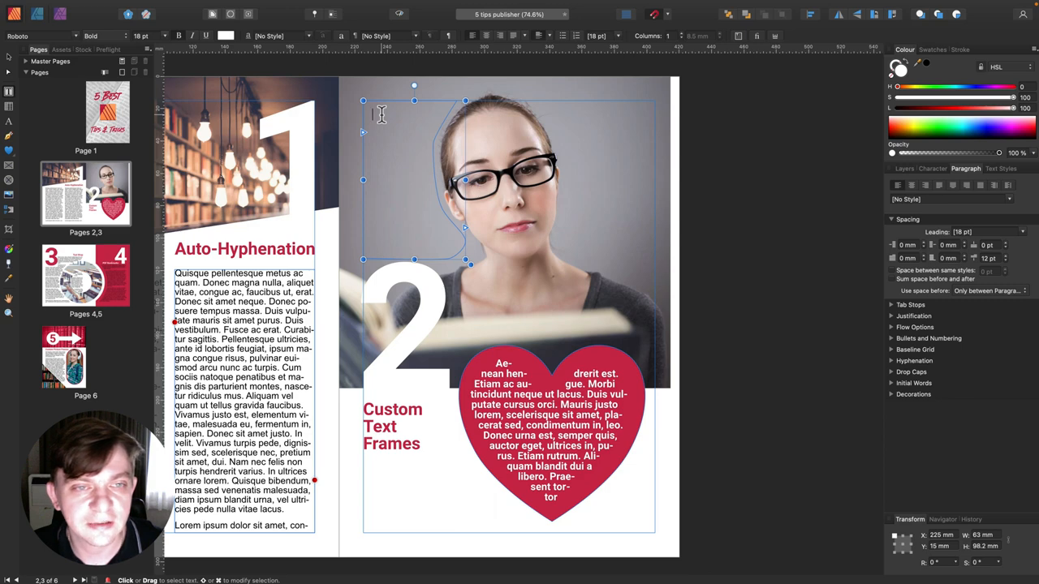
# Fill the custom text frame beside the woman's face with filler text
pyautogui.rightClick(383, 117)
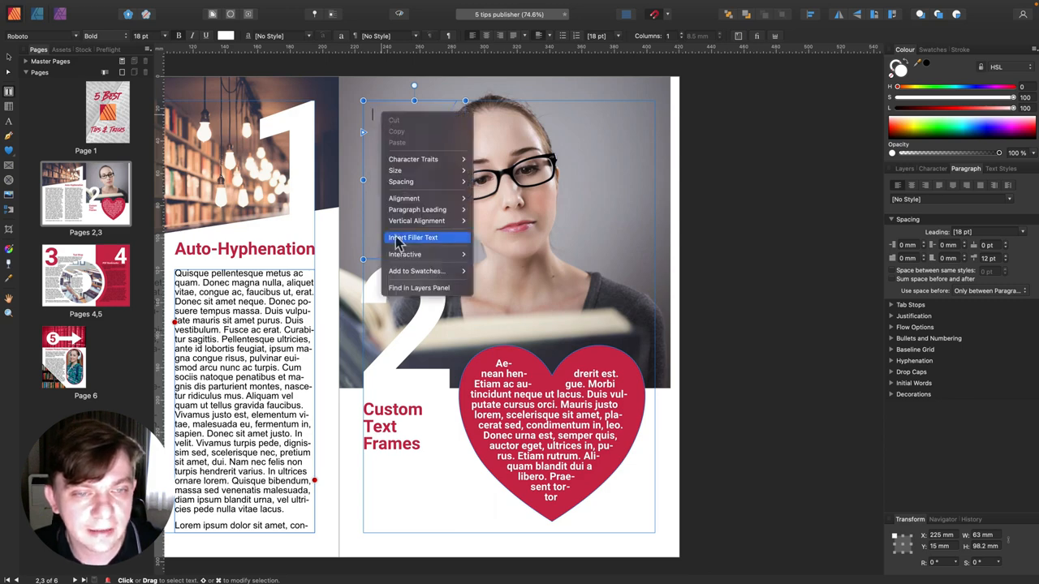
pyautogui.click(422, 238)
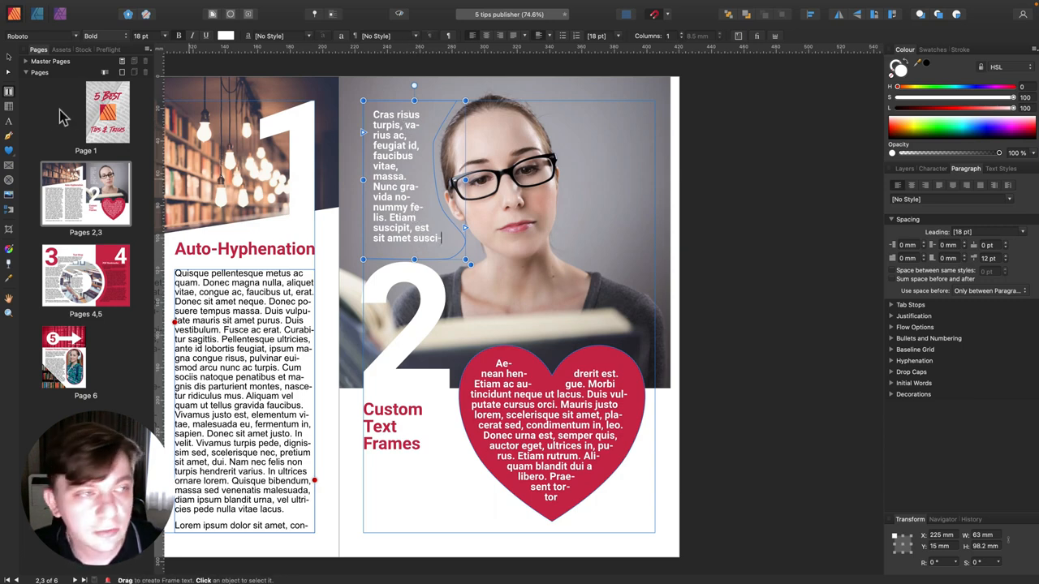
# Draw a closed curve about 72 × 114 mm with the Pen tool, following the right side of the woman's face out to the page margin
pyautogui.click(8, 136)
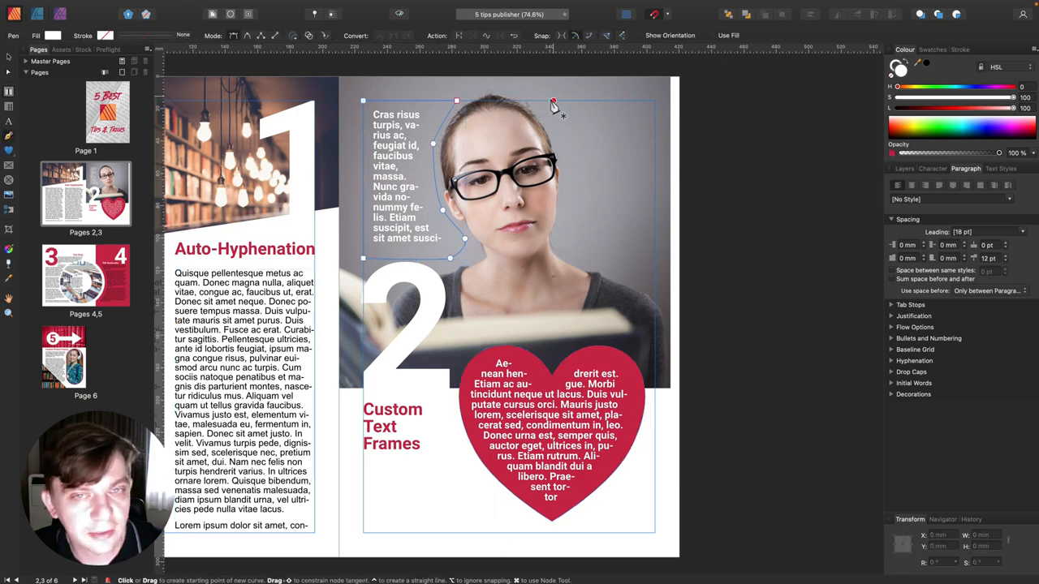
pyautogui.click(539, 102)
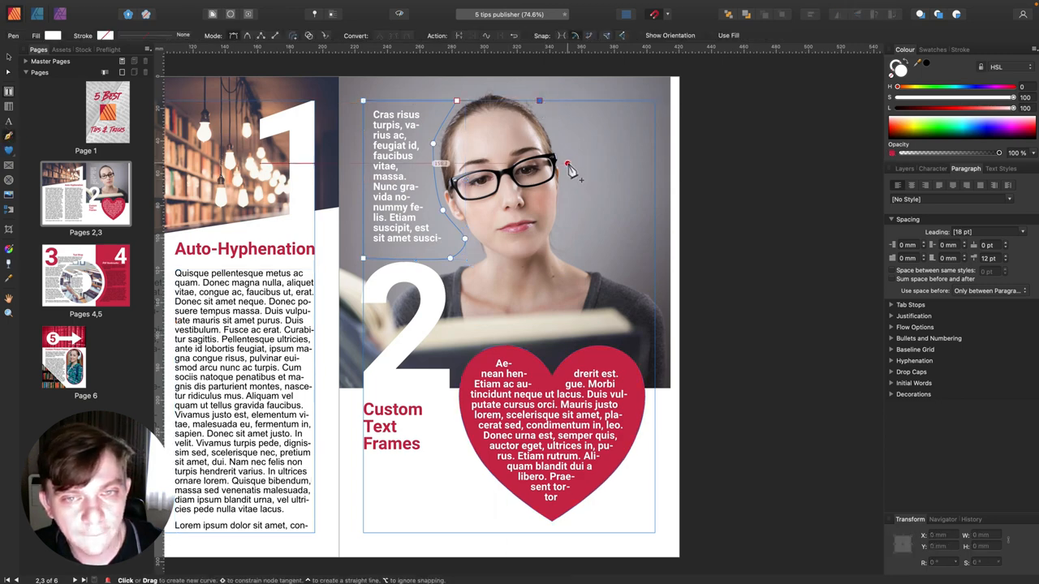
pyautogui.moveTo(569, 164); pyautogui.dragTo(569, 178)
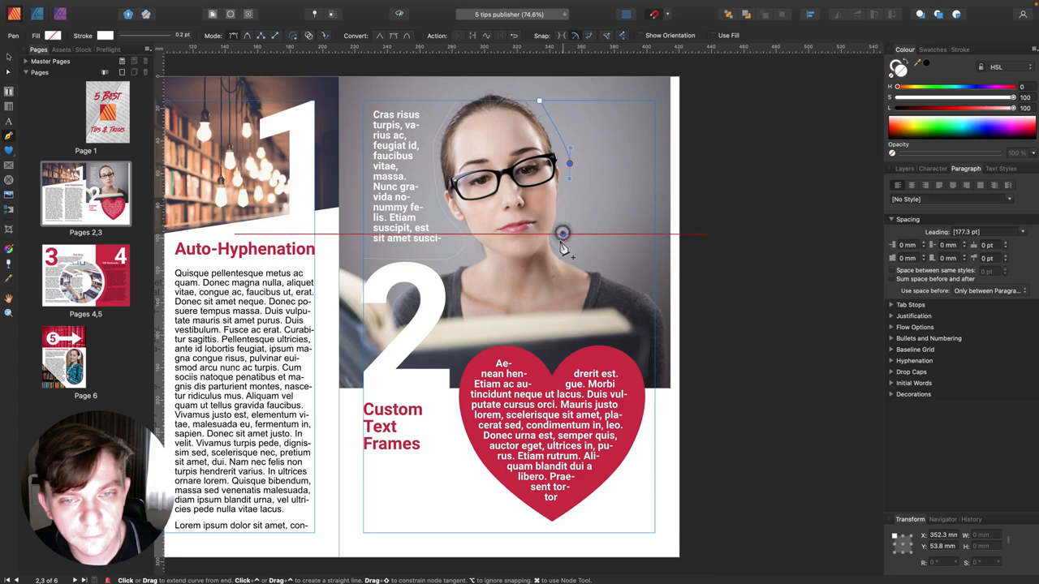
pyautogui.moveTo(562, 234); pyautogui.dragTo(627, 290)
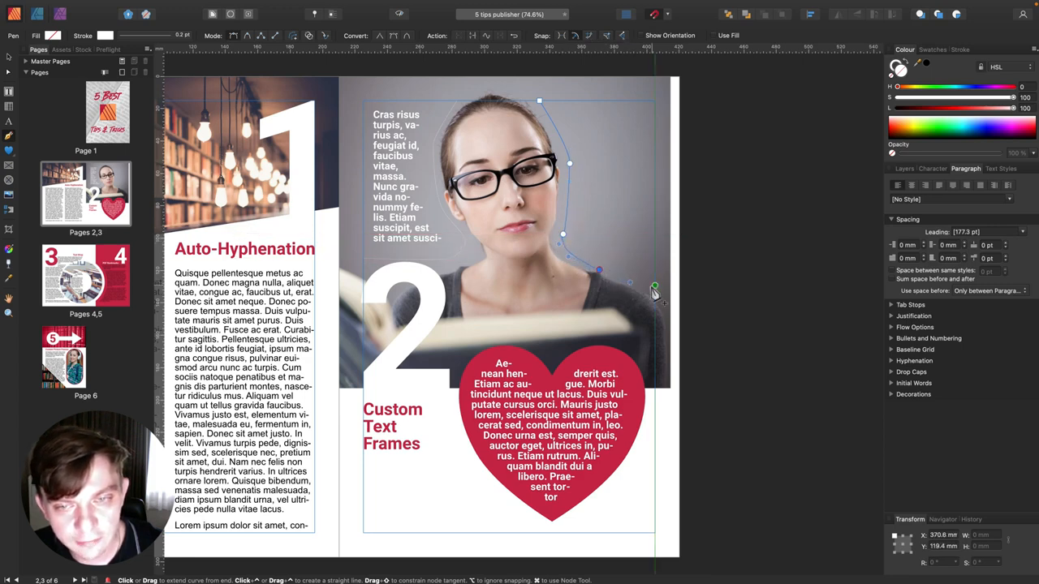
pyautogui.click(654, 285)
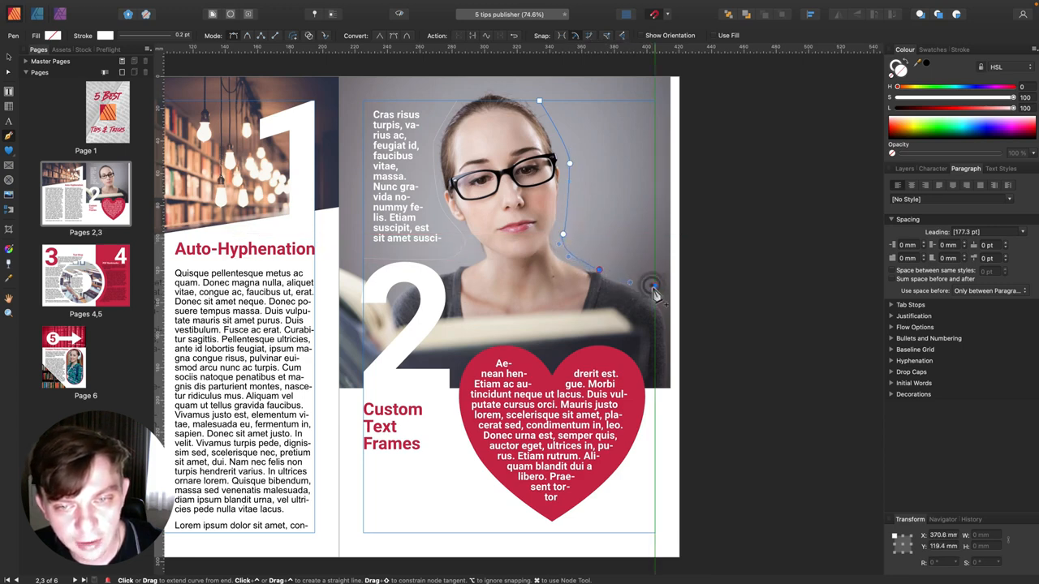
pyautogui.click(655, 100)
pyautogui.click(540, 102)
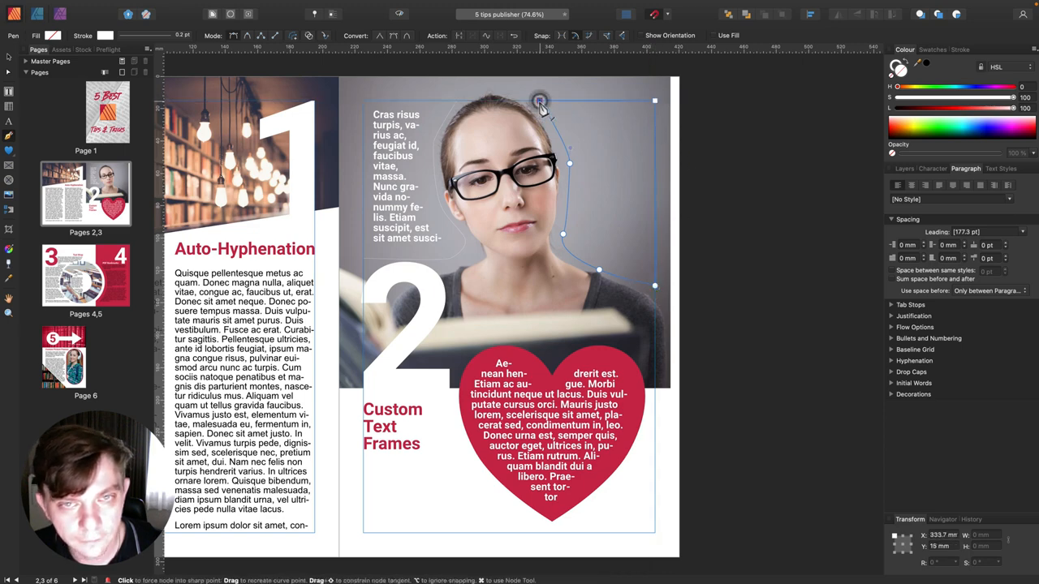
# Convert the closed curve to the right of the woman's face to a text frame
pyautogui.click(9, 57)
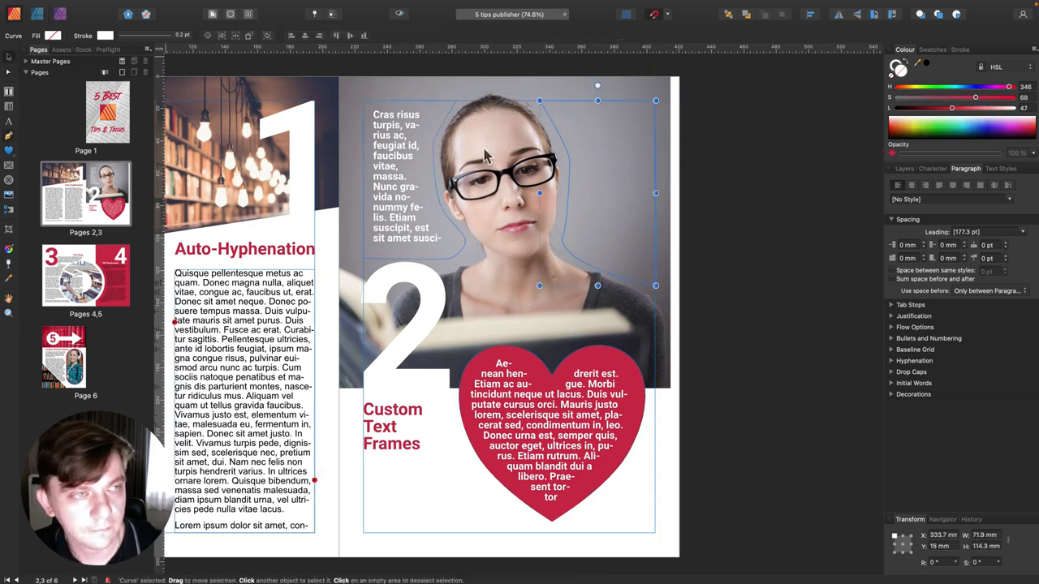
pyautogui.rightClick(604, 158)
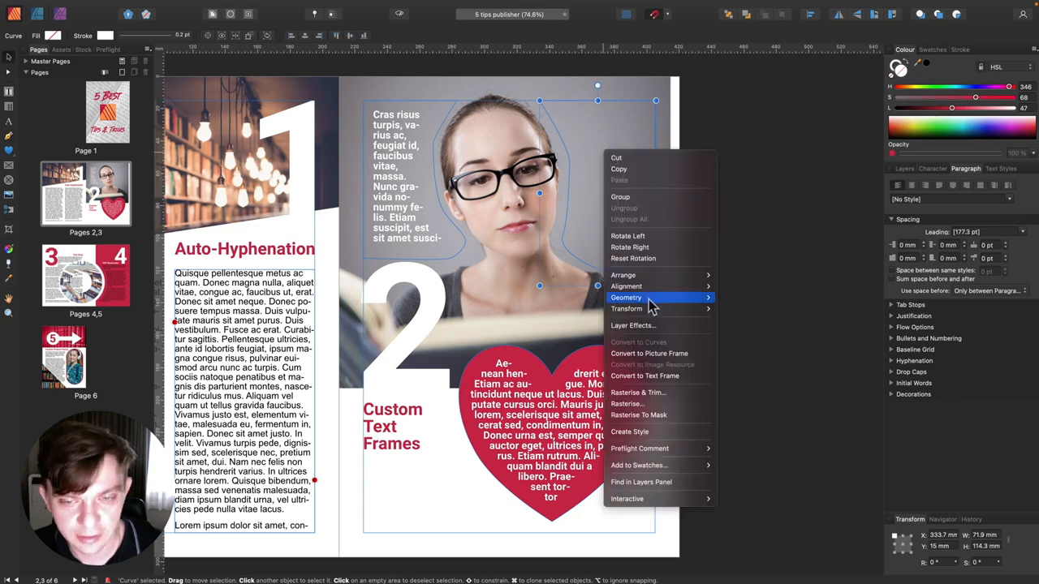
pyautogui.click(666, 378)
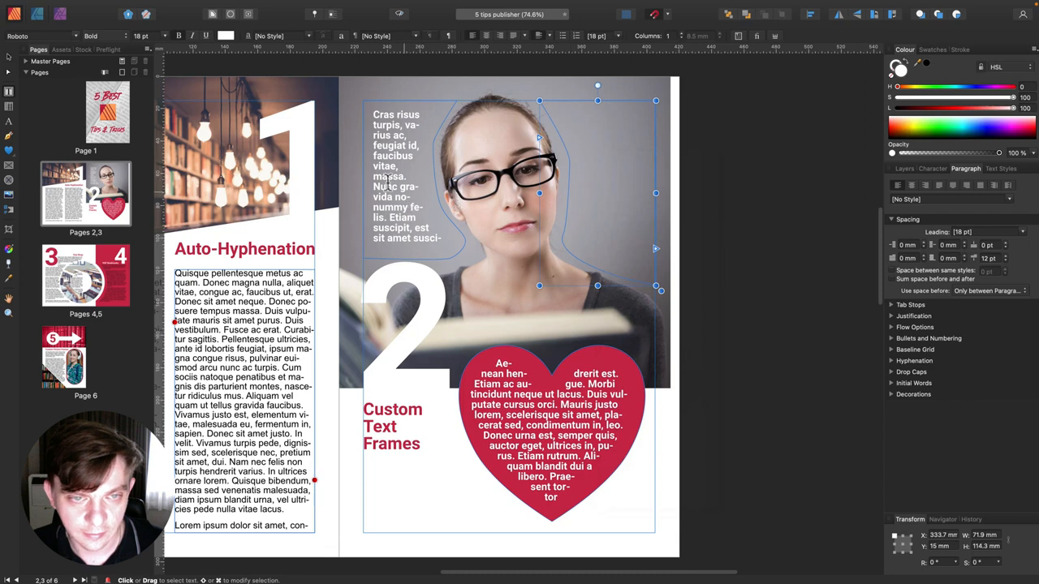
# Flow the overflowing text from the frame left of the woman's face into the new frame on the right and deselect everything
pyautogui.click(387, 180)
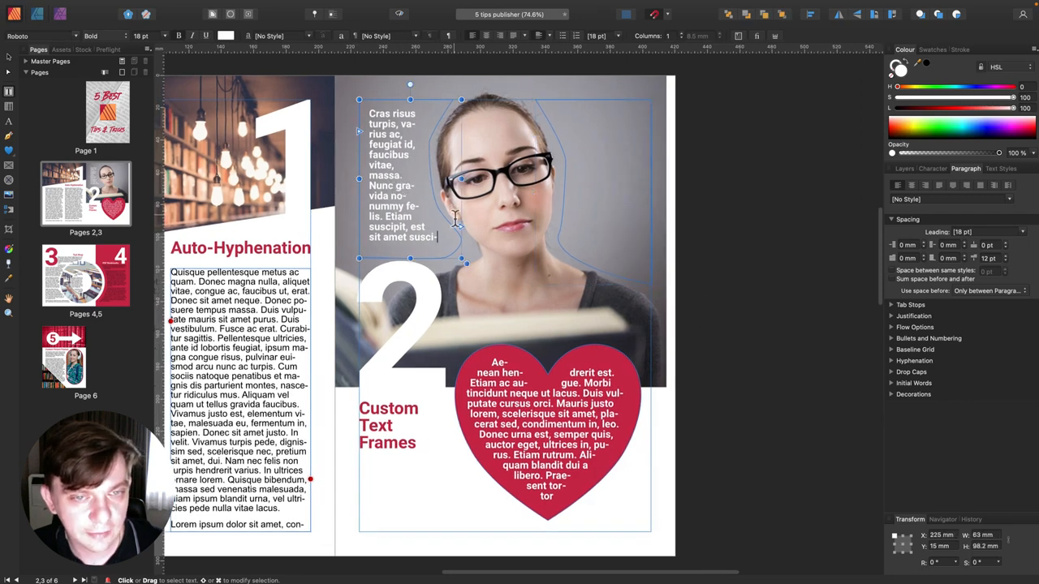
pyautogui.click(461, 227)
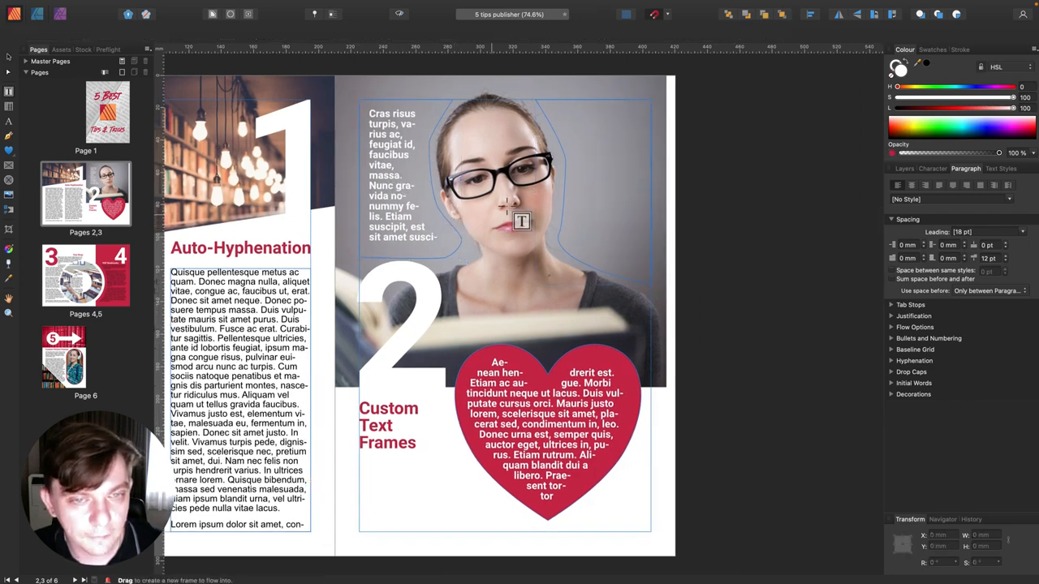
pyautogui.click(602, 182)
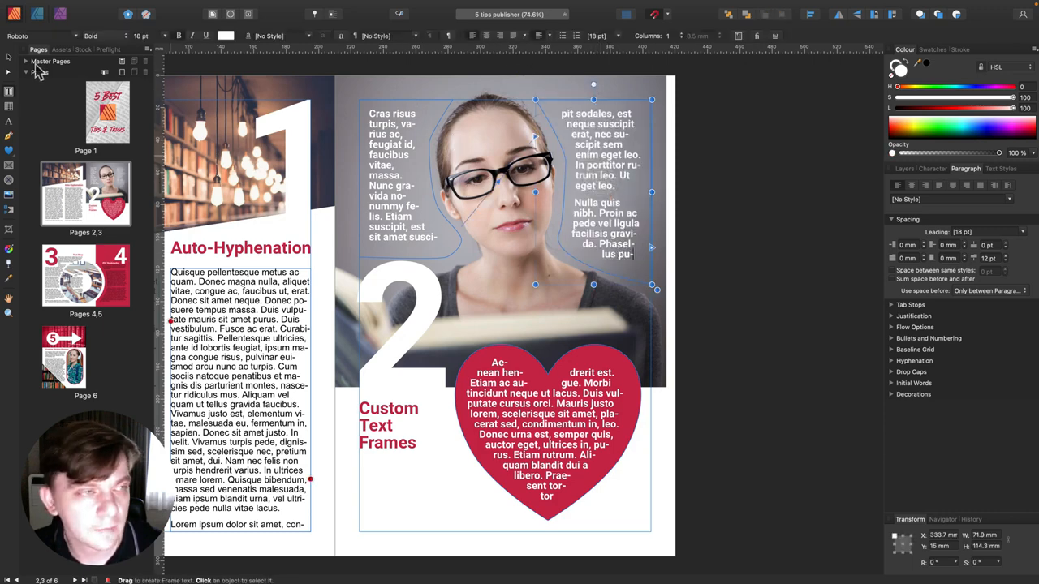
pyautogui.click(9, 57)
pyautogui.click(558, 96)
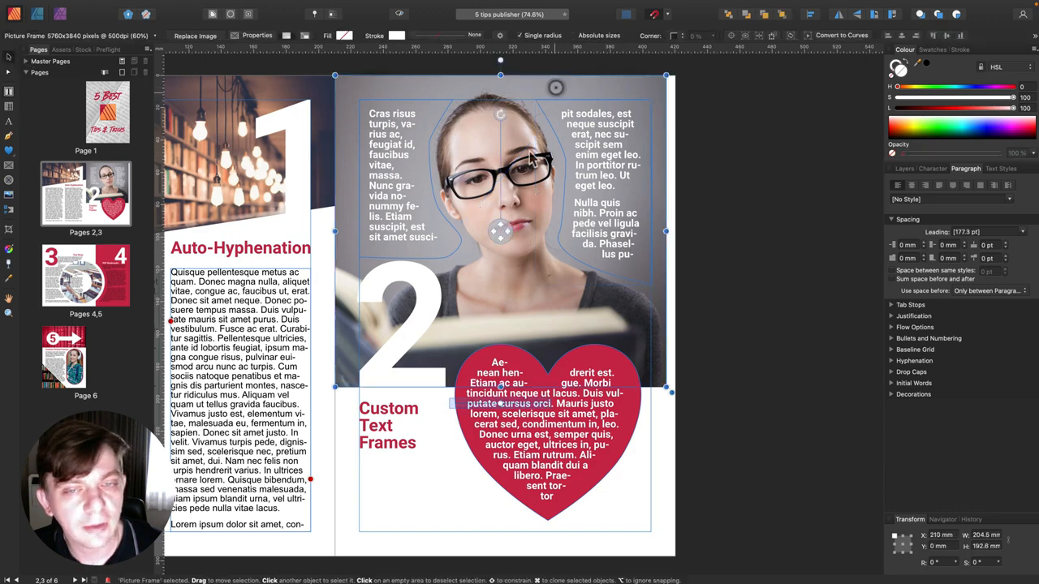
pyautogui.click(427, 449)
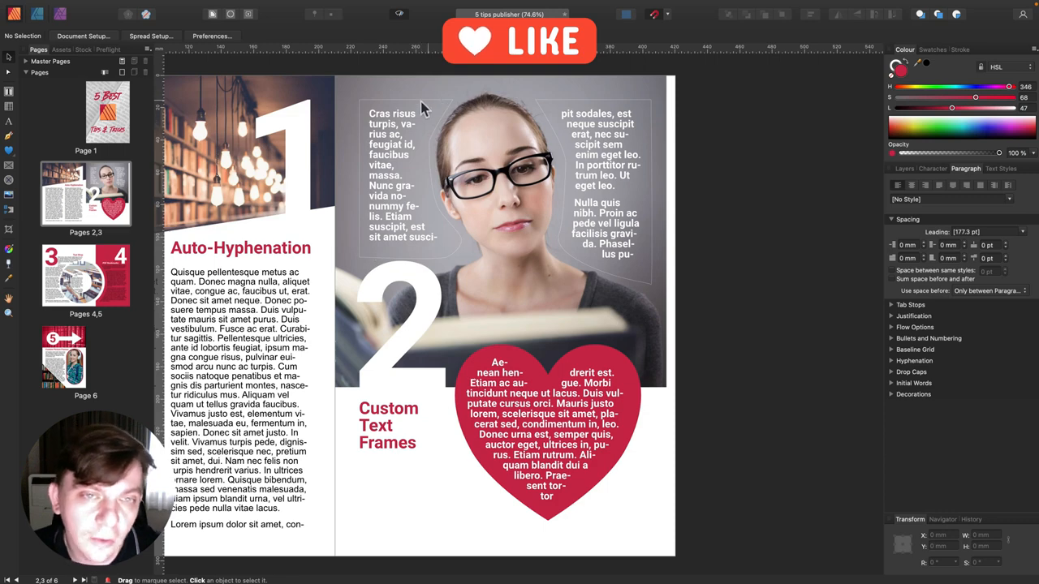
# Remove the stroke from the text frame left of the woman's face in the Text Frame settings
pyautogui.press('super+equal')
pyautogui.press('super+equal')
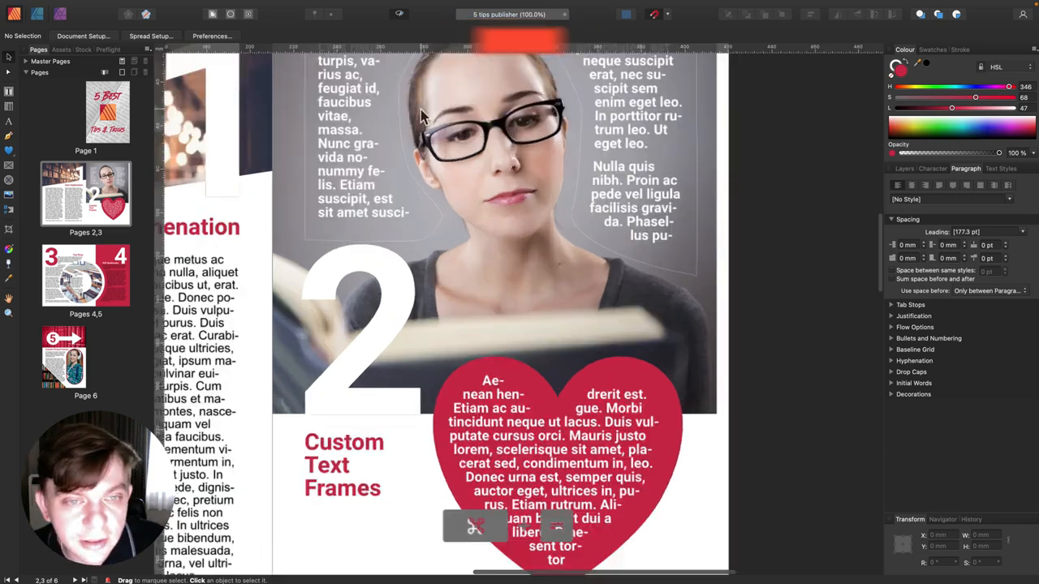
pyautogui.scroll(3, 420, 136)
pyautogui.scroll(5, 422, 146)
pyautogui.hscroll(-2, 422, 146)
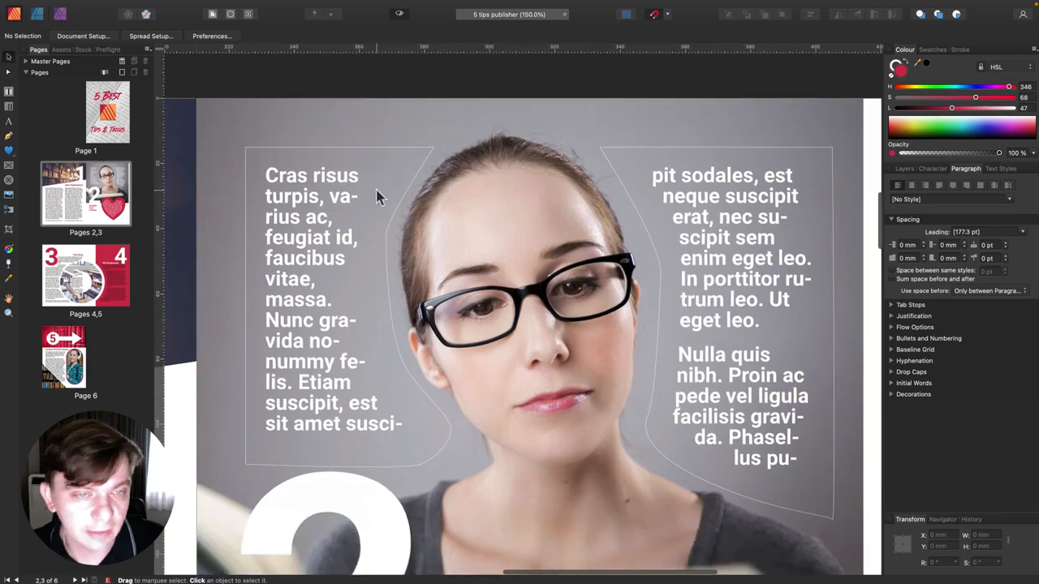
pyautogui.click(323, 232)
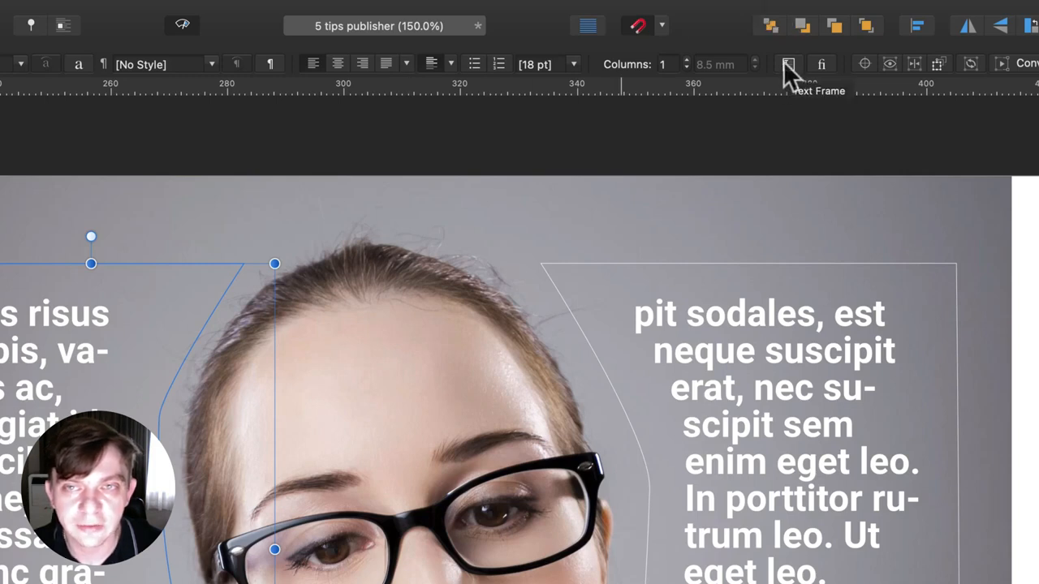
pyautogui.click(787, 64)
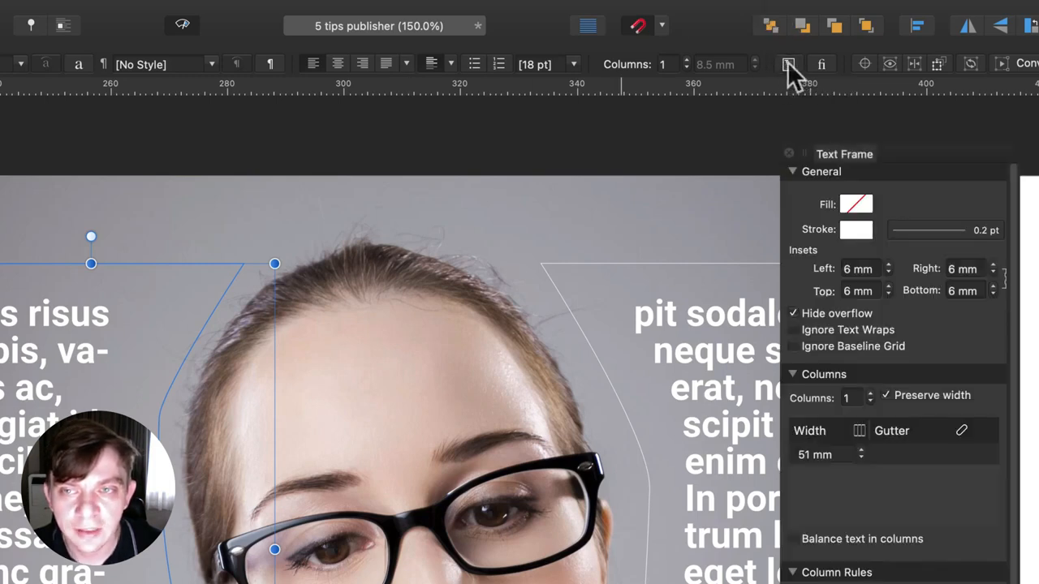
pyautogui.click(856, 231)
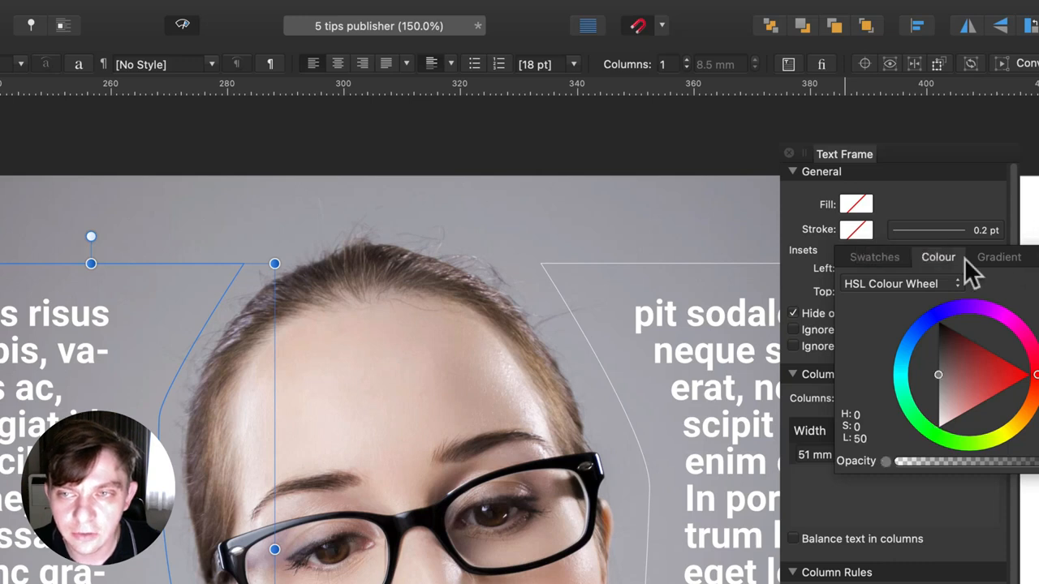
pyautogui.click(622, 203)
# Remove the stroke from the text frame right of the woman's face, close the Text Frame settings and deselect the frame
pyautogui.click(686, 318)
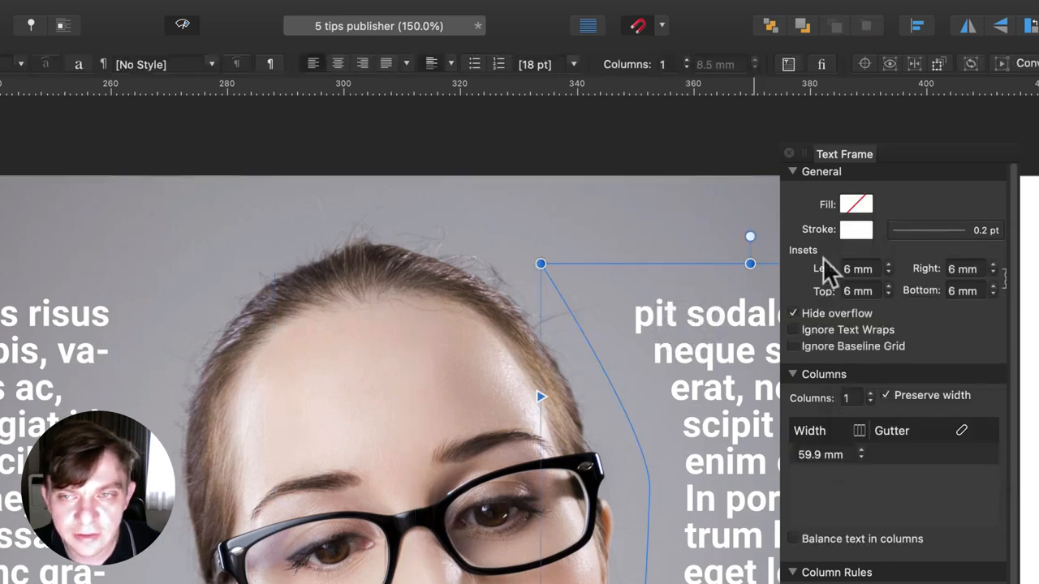
pyautogui.click(856, 231)
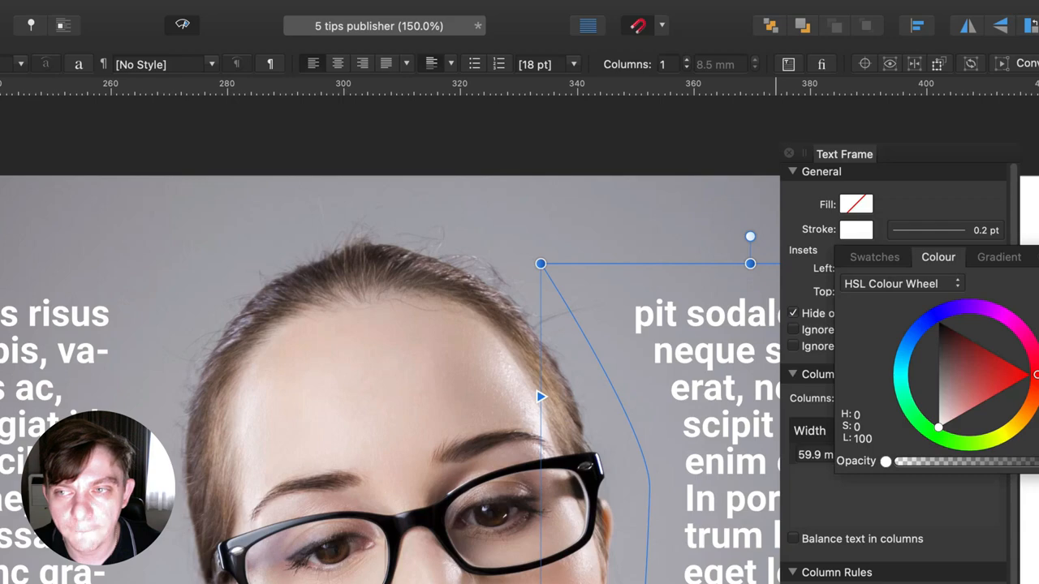
pyautogui.click(1036, 257)
pyautogui.click(788, 152)
pyautogui.click(714, 153)
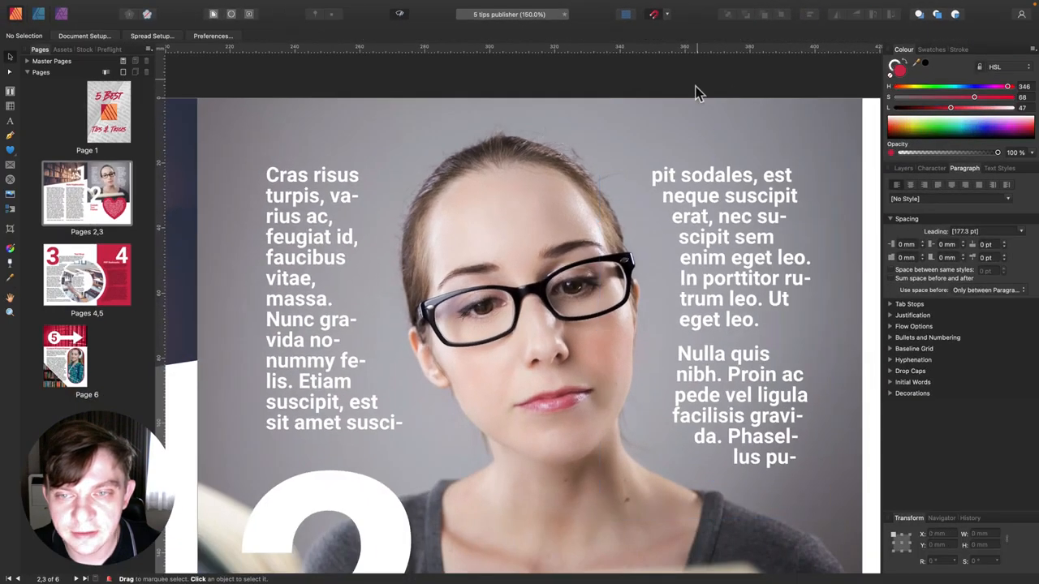
# Delete the existing heart-shaped text frame beside the Custom Text Frames heading
pyautogui.scroll(-5, 653, 246)
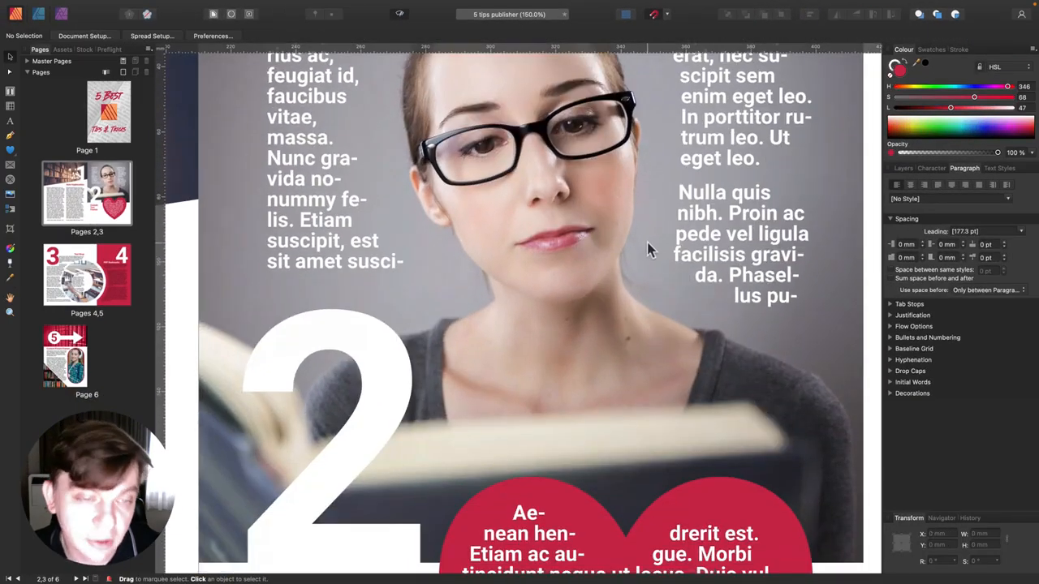
pyautogui.scroll(-5, 649, 250)
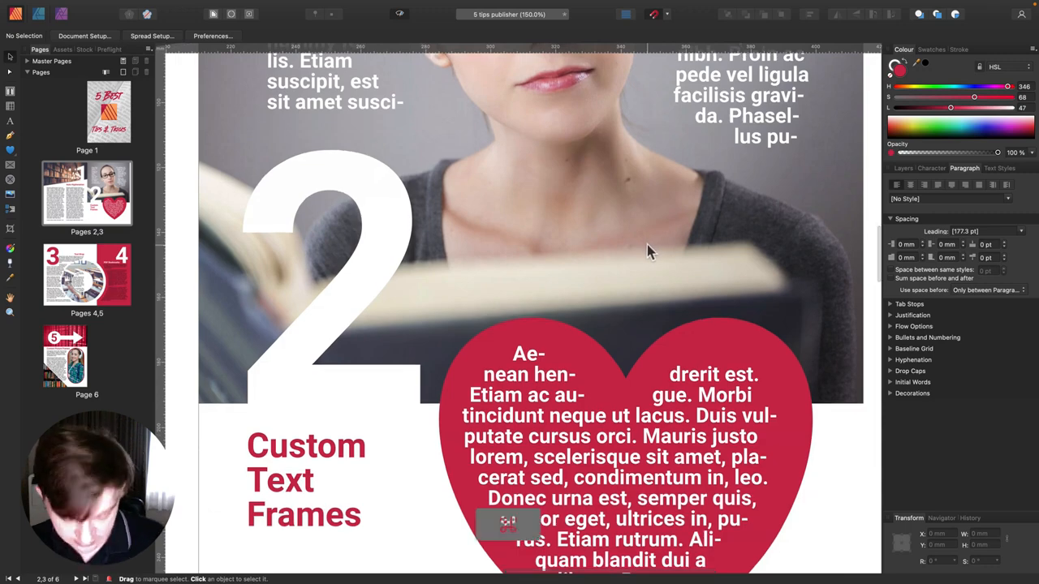
pyautogui.press('super+minus')
pyautogui.press('super+minus')
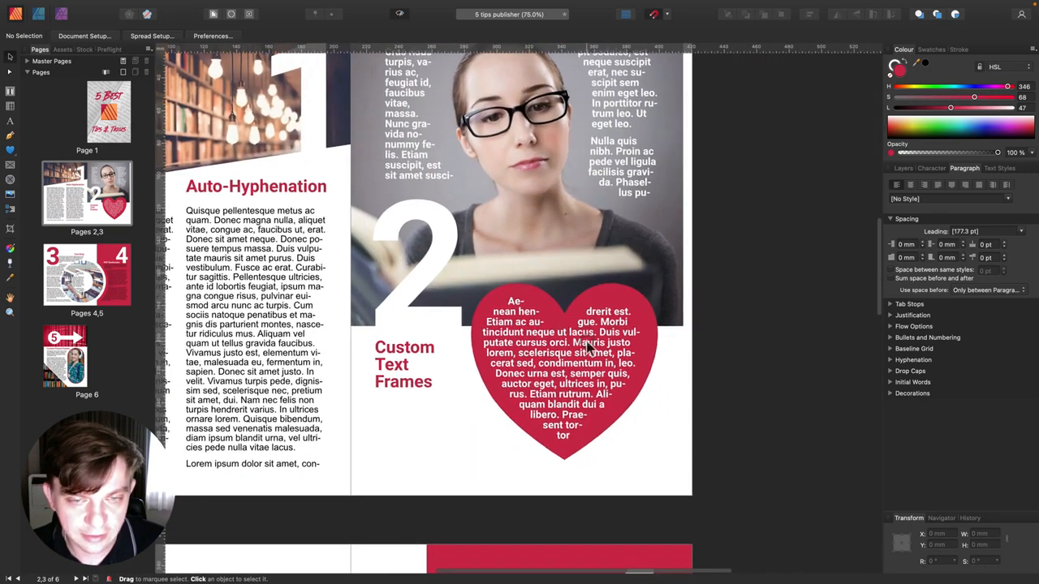
pyautogui.click(588, 351)
pyautogui.press('BackSpace')
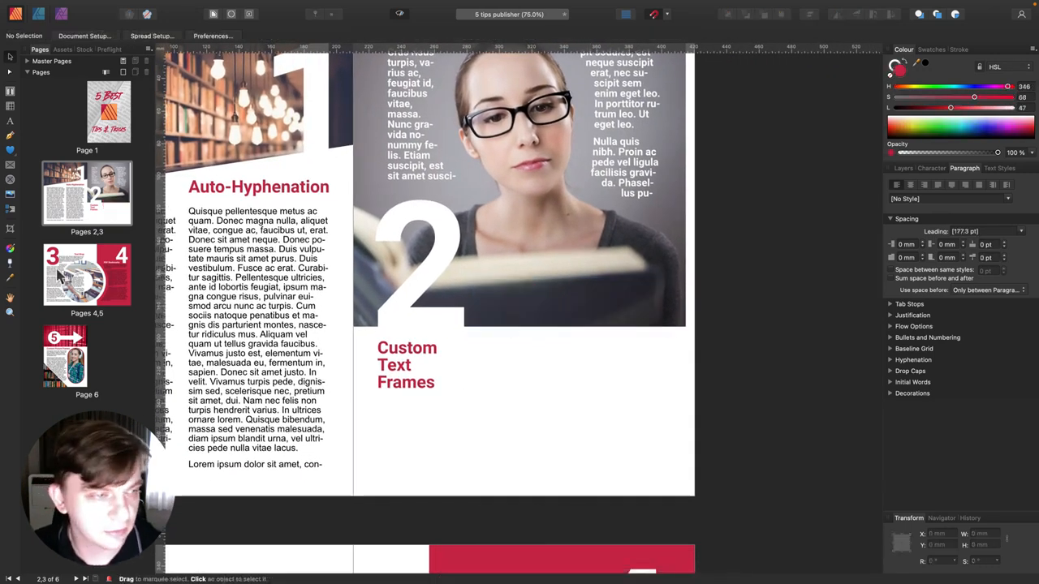
# Draw a heart about 118 × 88 mm beside the Custom Text Frames heading and move it up slightly over the photo's lower edge
pyautogui.click(10, 152)
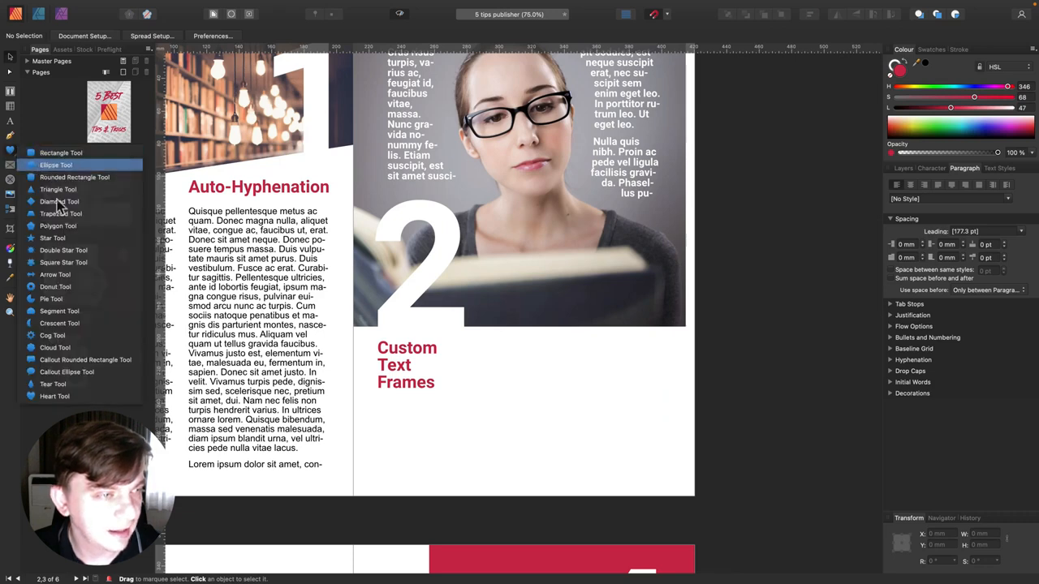
pyautogui.click(54, 396)
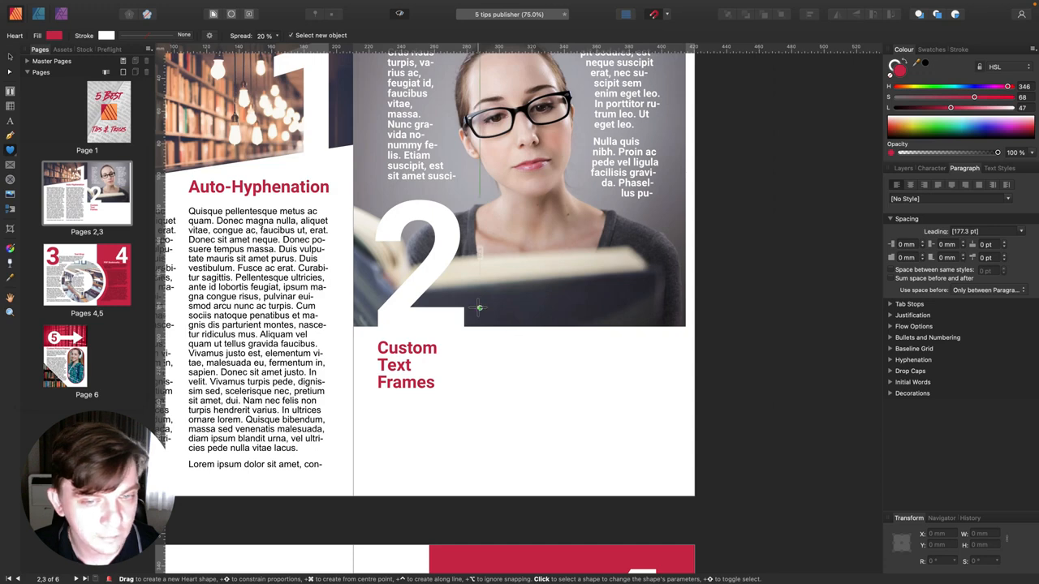
pyautogui.moveTo(479, 308); pyautogui.dragTo(664, 461)
pyautogui.click(12, 57)
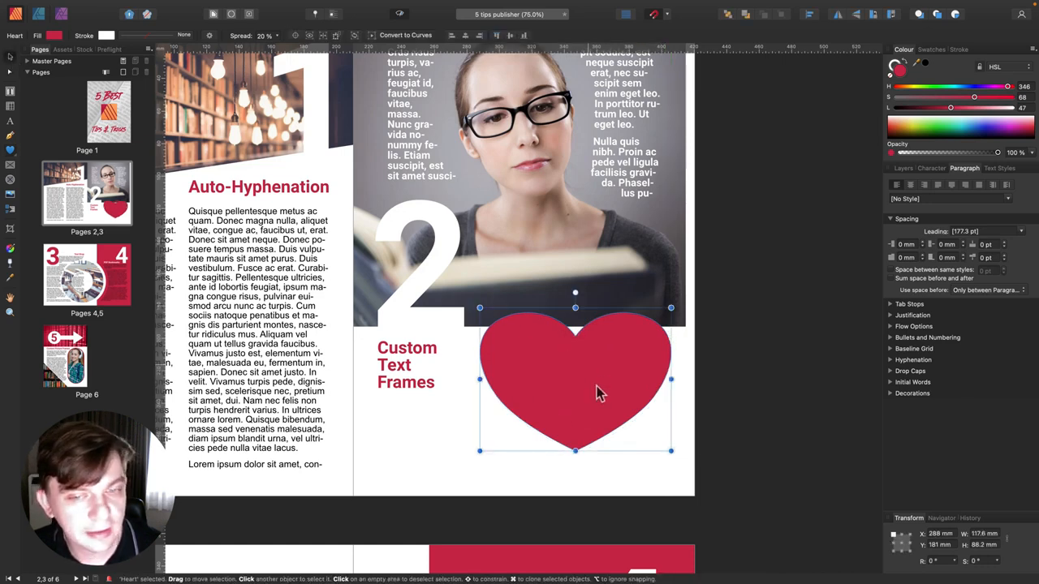
pyautogui.moveTo(598, 395); pyautogui.dragTo(598, 377)
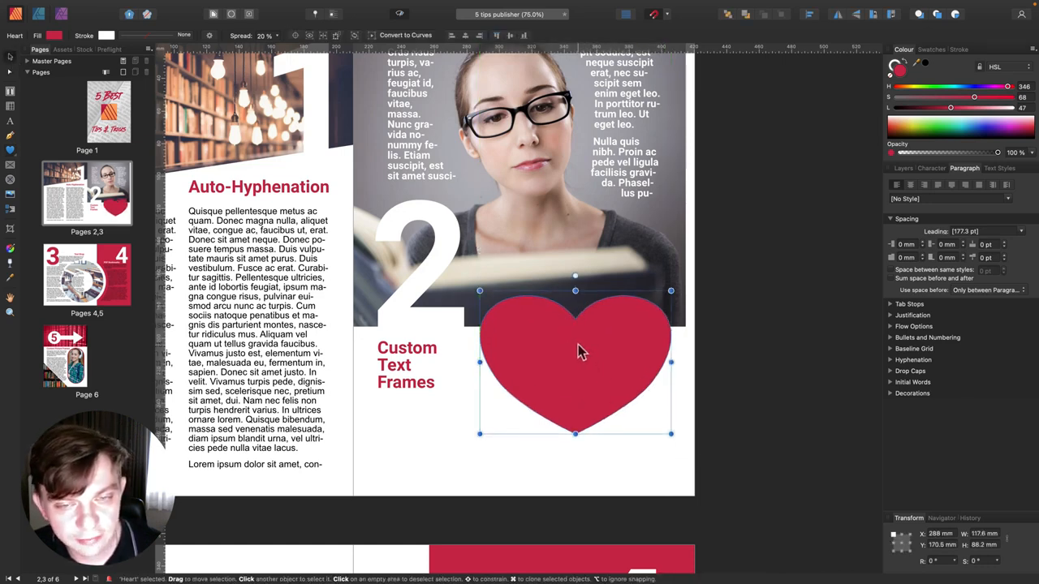
# Convert the new heart shape to a text frame and insert filler text in it
pyautogui.rightClick(579, 350)
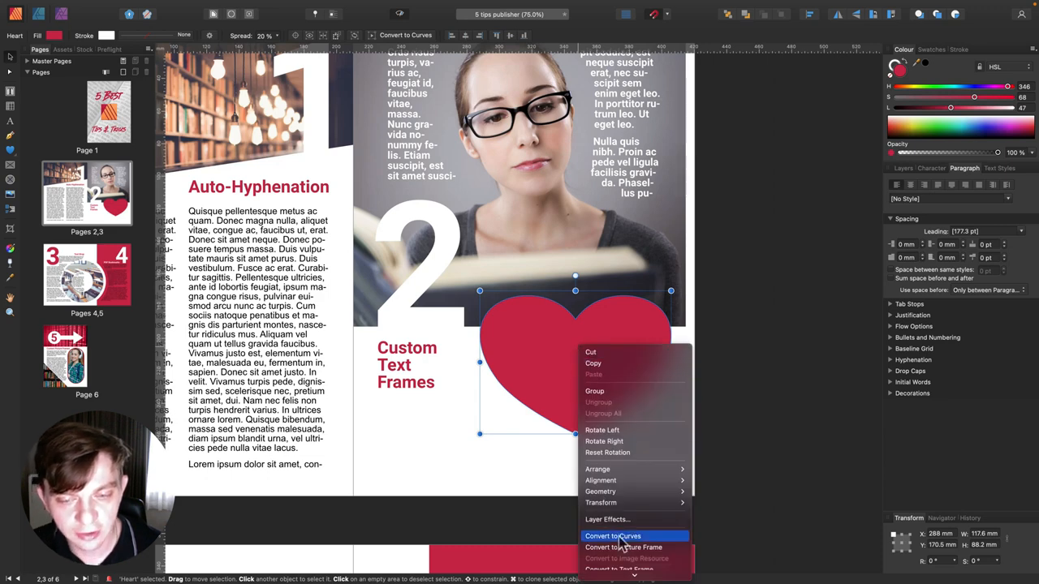
pyautogui.scroll(-4, 621, 550)
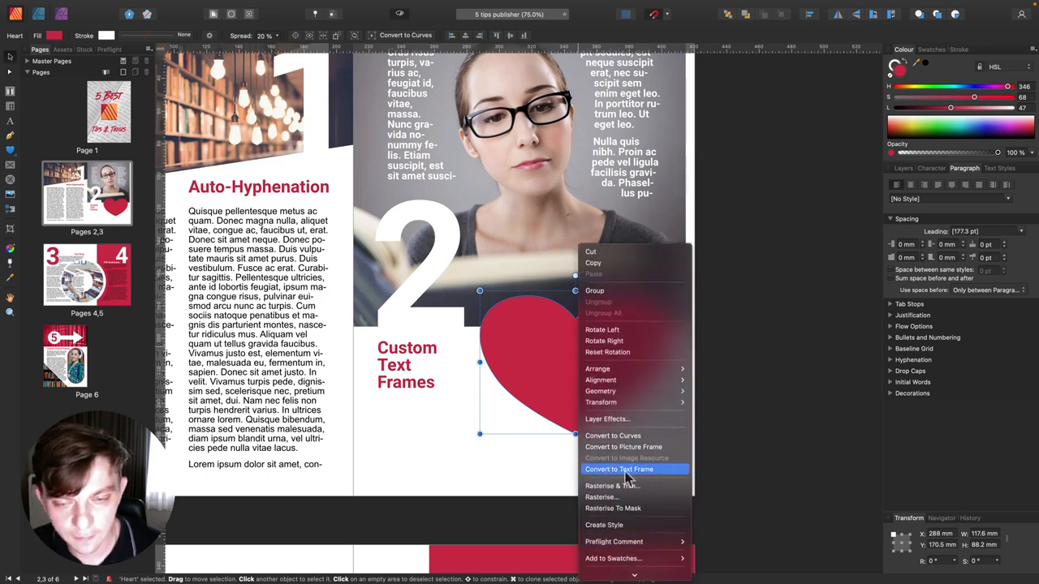
pyautogui.click(622, 471)
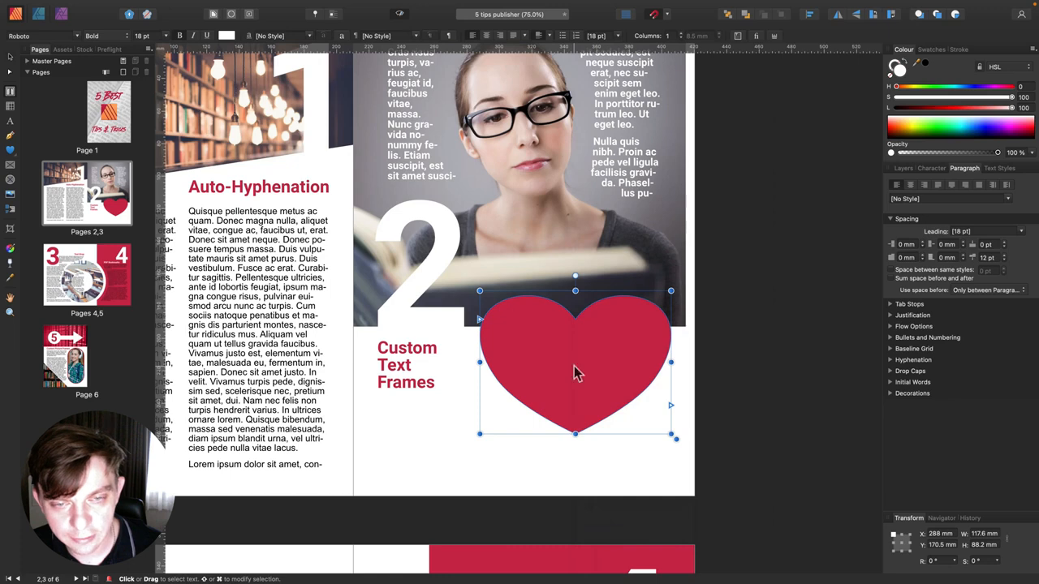
pyautogui.rightClick(575, 373)
pyautogui.click(633, 490)
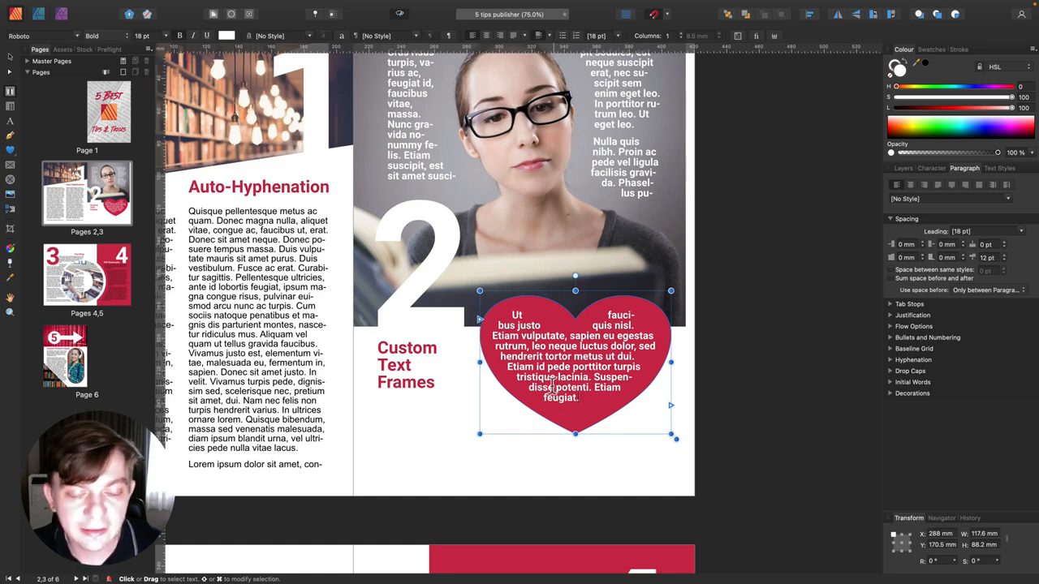
pyautogui.click(9, 57)
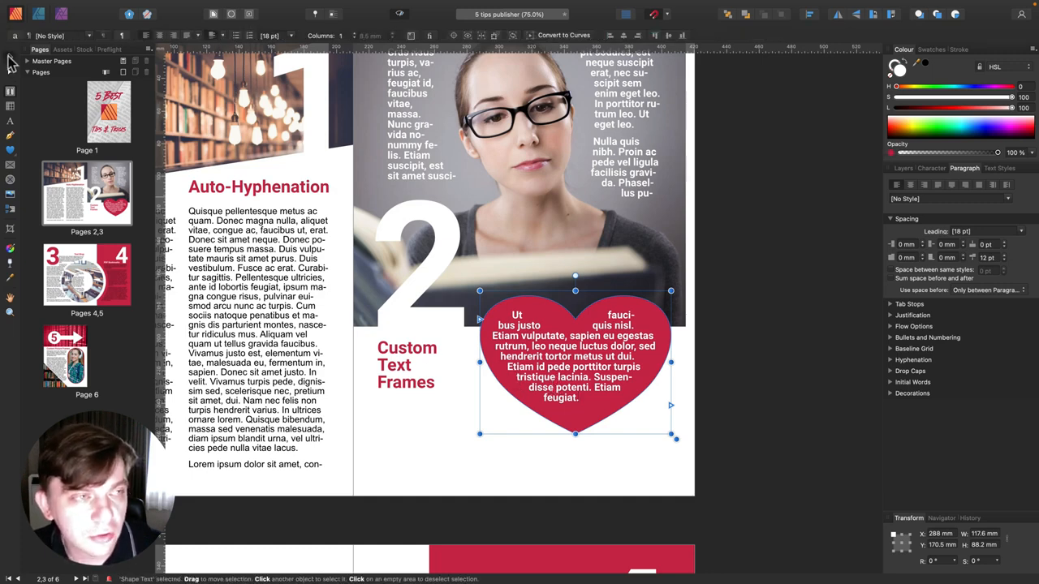
# Delete the ring-shaped classroom picture frame from the spread on pages 4–5
pyautogui.click(441, 422)
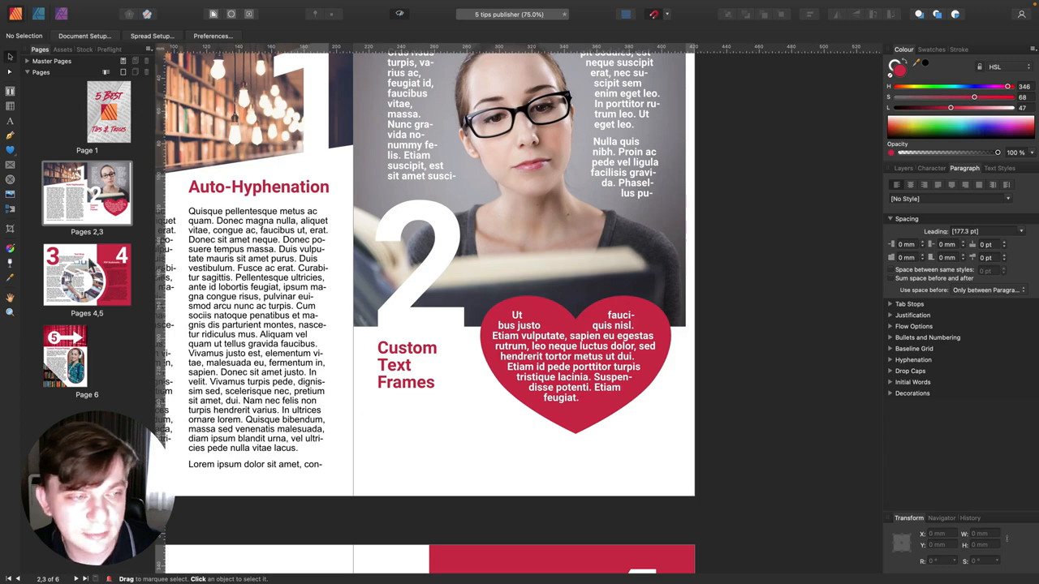
pyautogui.click(84, 257)
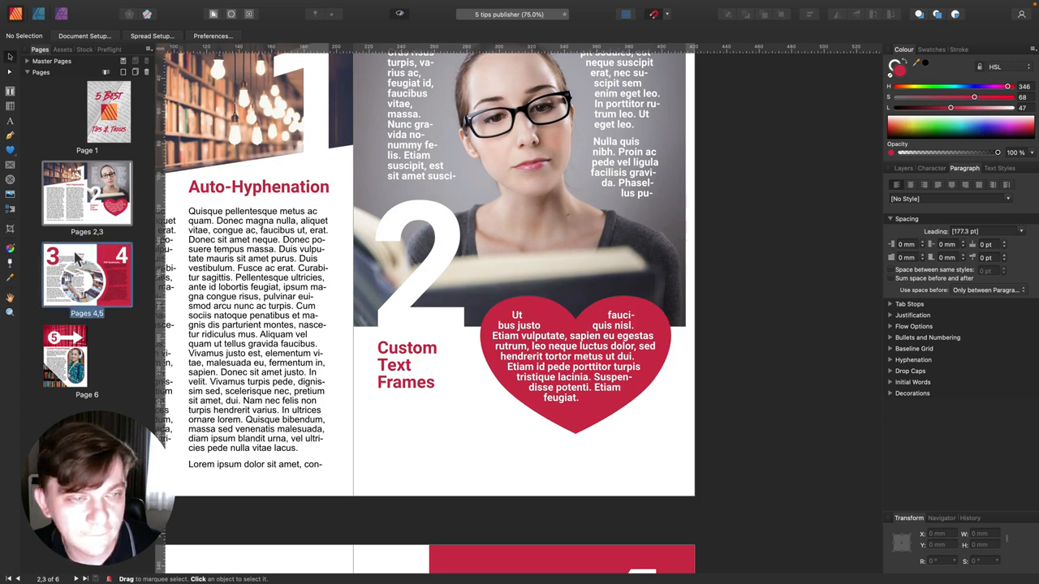
pyautogui.doubleClick(75, 256)
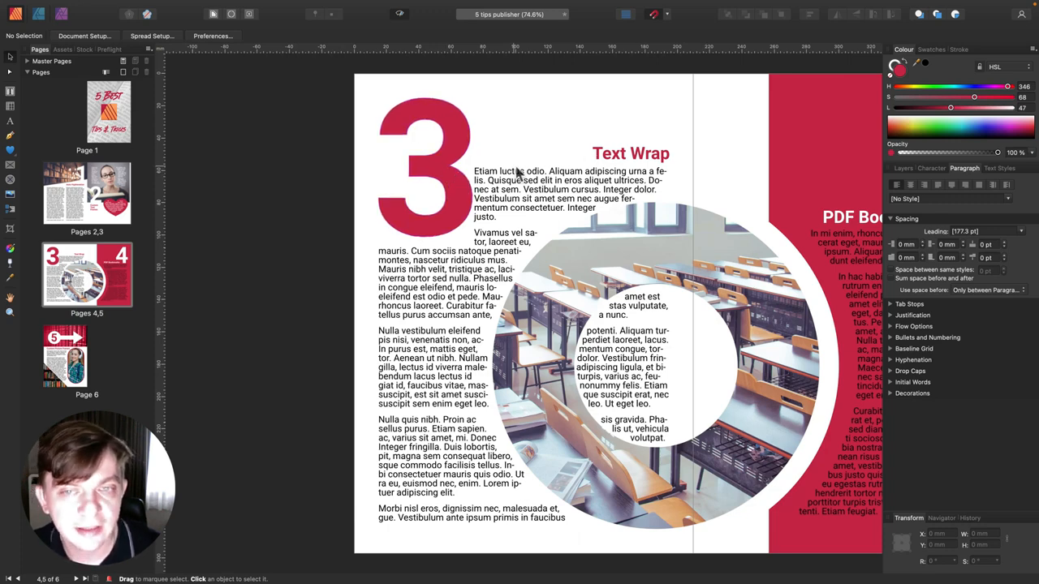
pyautogui.click(642, 231)
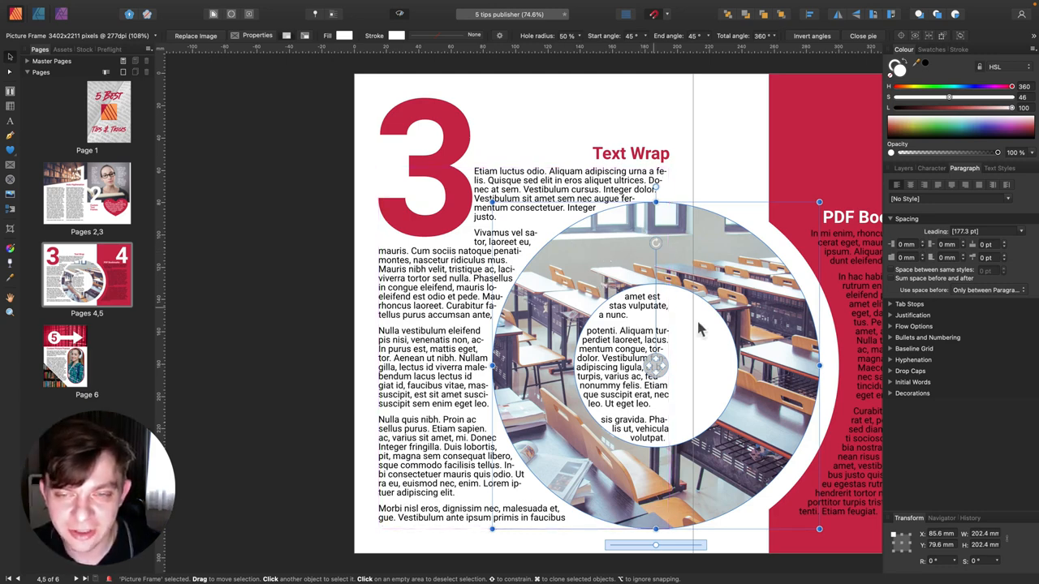
pyautogui.moveTo(762, 302); pyautogui.dragTo(696, 305)
pyautogui.press('Left')
pyautogui.press('BackSpace')
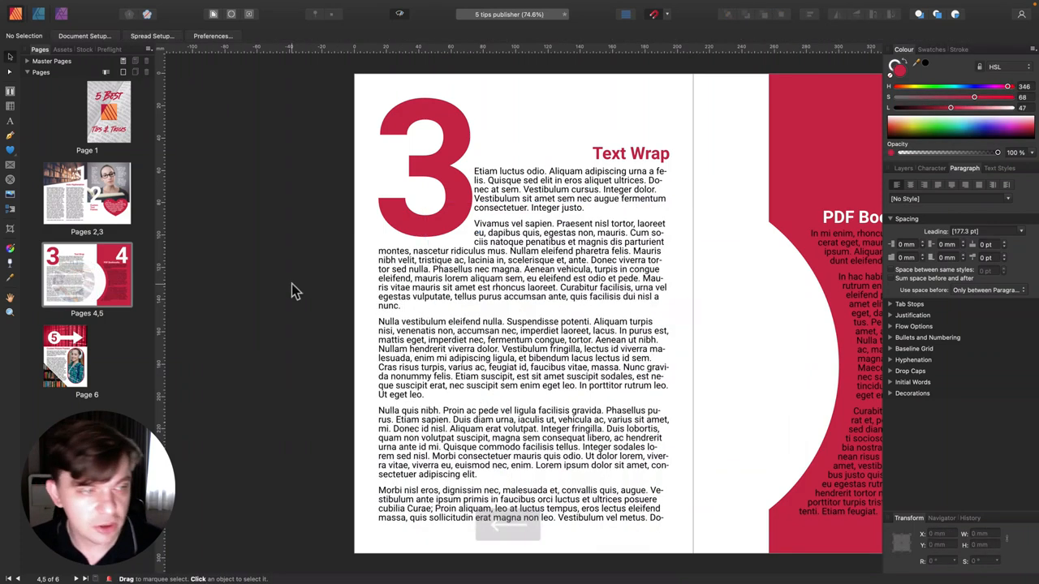
# Draw a circle about 128 mm in diameter over the Text Wrap body text and shift it slightly up
pyautogui.click(9, 157)
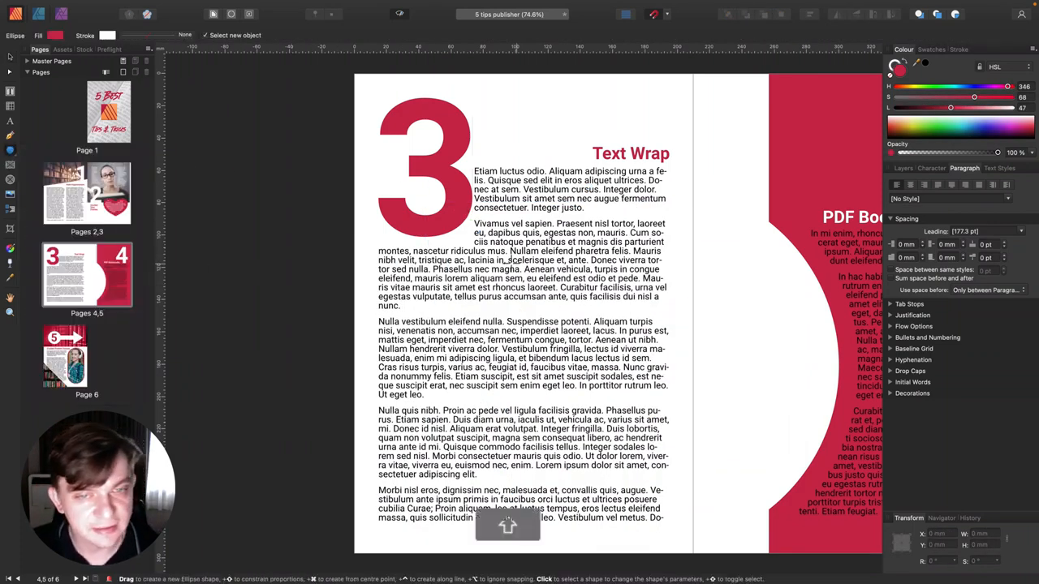
pyautogui.moveTo(507, 261); pyautogui.dragTo(712, 468)
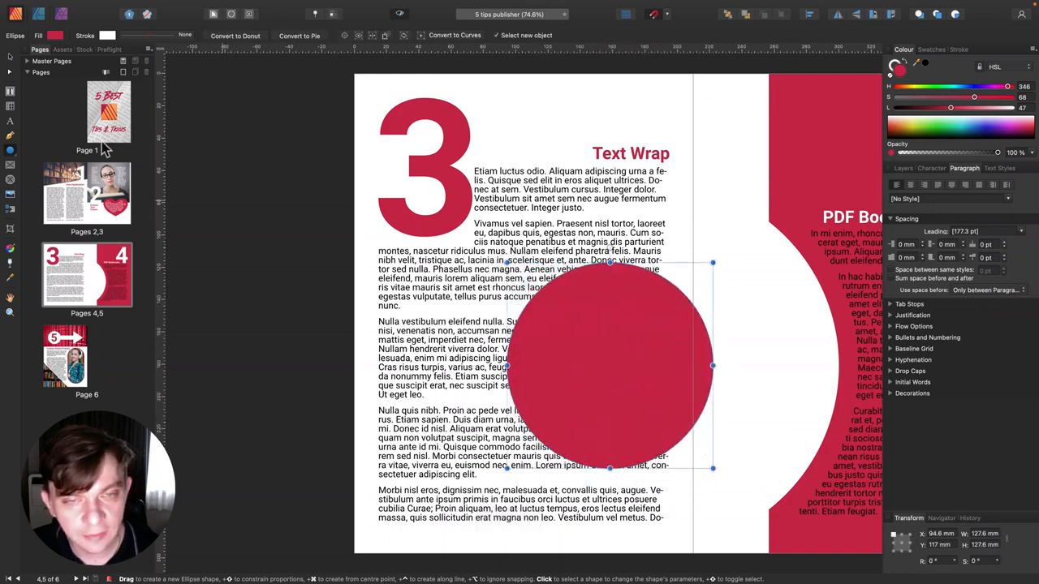
pyautogui.click(10, 55)
pyautogui.moveTo(645, 337)
pyautogui.mouseDown()
pyautogui.moveTo(650, 329)
pyautogui.moveTo(511, 280)
pyautogui.moveTo(649, 331)
pyautogui.moveTo(638, 321)
pyautogui.mouseUp()
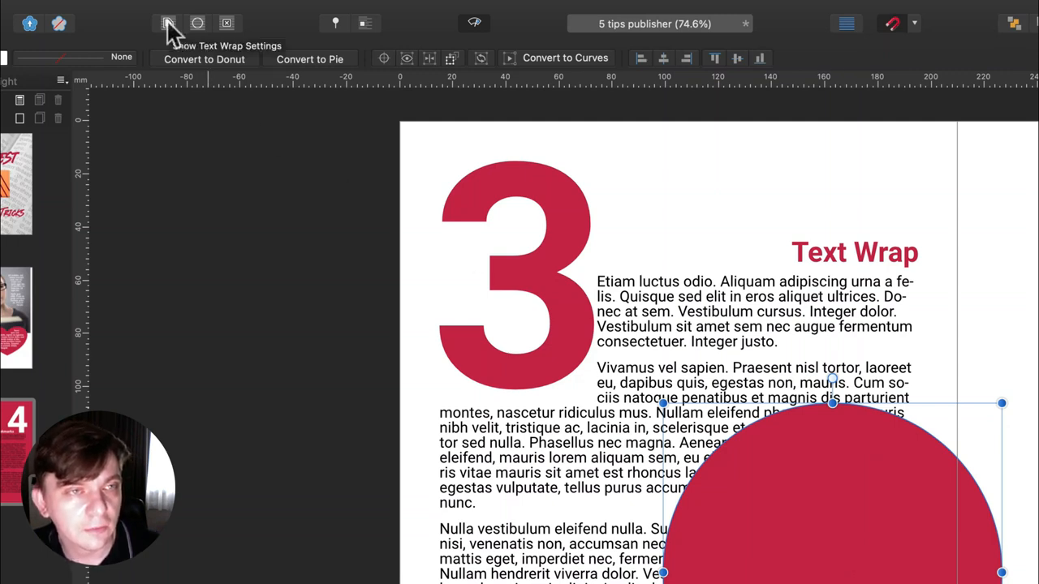
# Try the Square, Tight, Inside and Edge text wrap styles on the red circle and settle on Tight
pyautogui.click(168, 23)
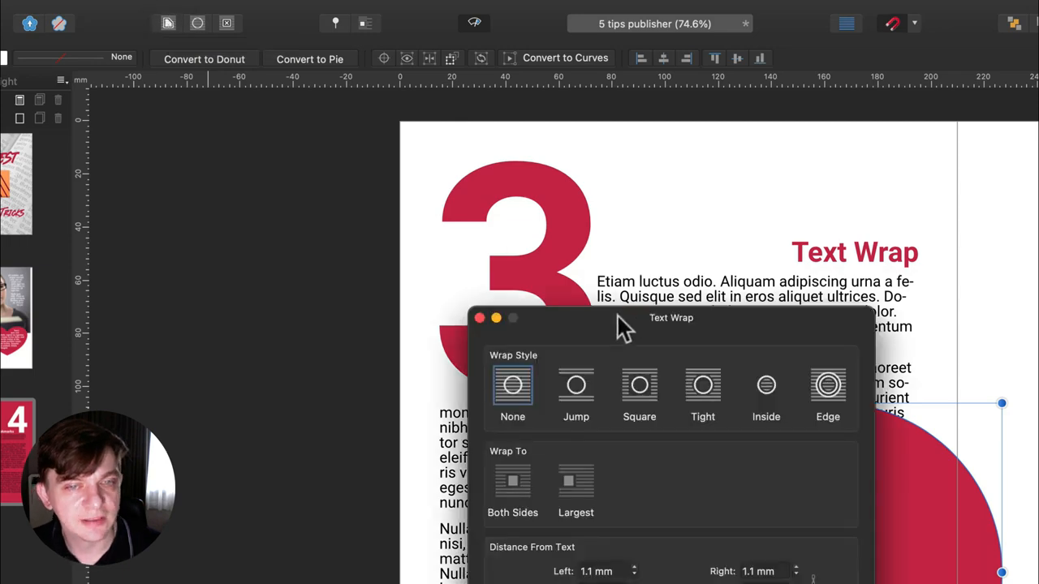
pyautogui.moveTo(618, 318); pyautogui.dragTo(293, 418)
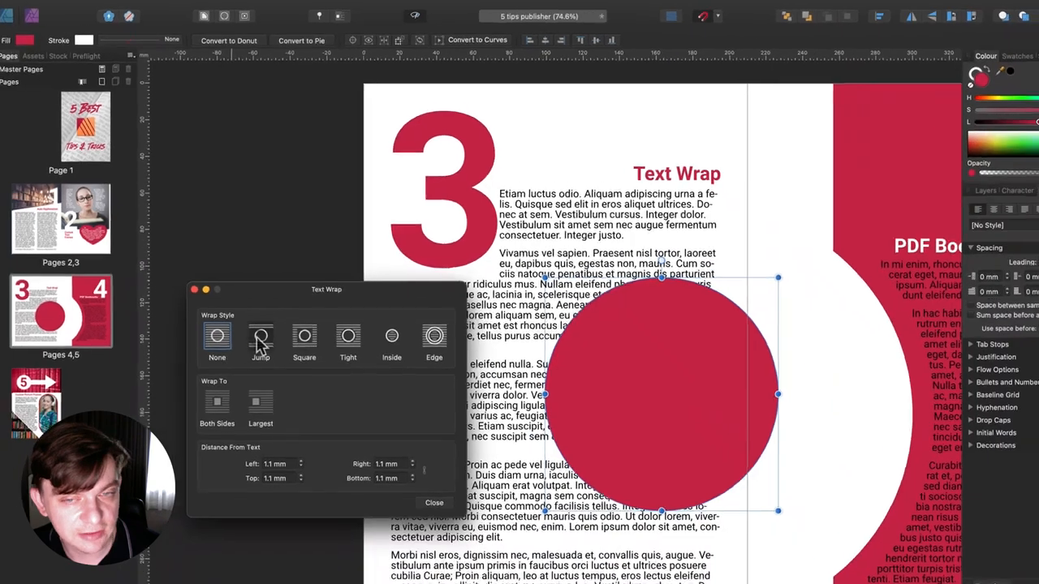
pyautogui.click(304, 336)
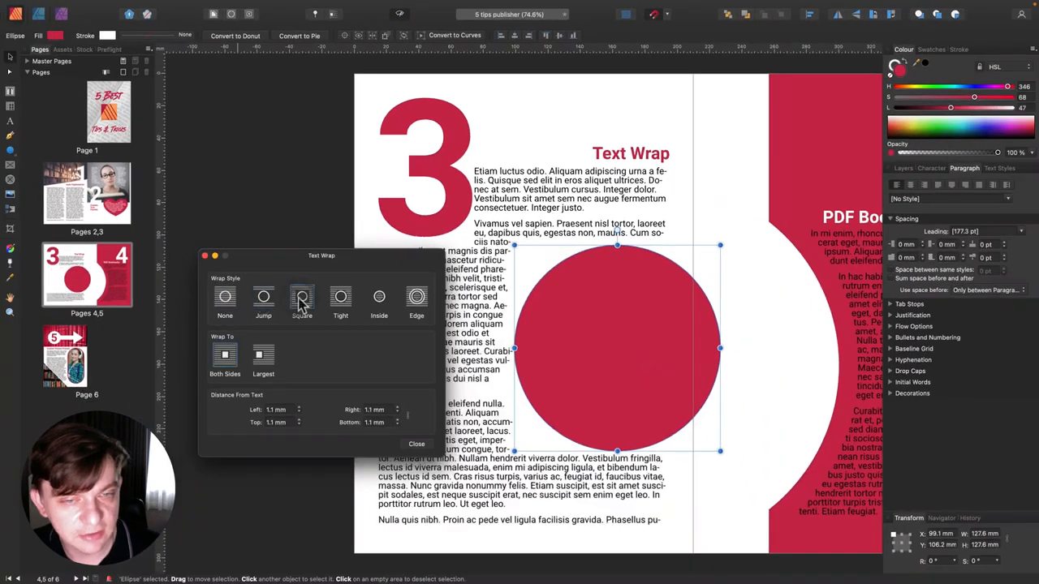
pyautogui.click(338, 301)
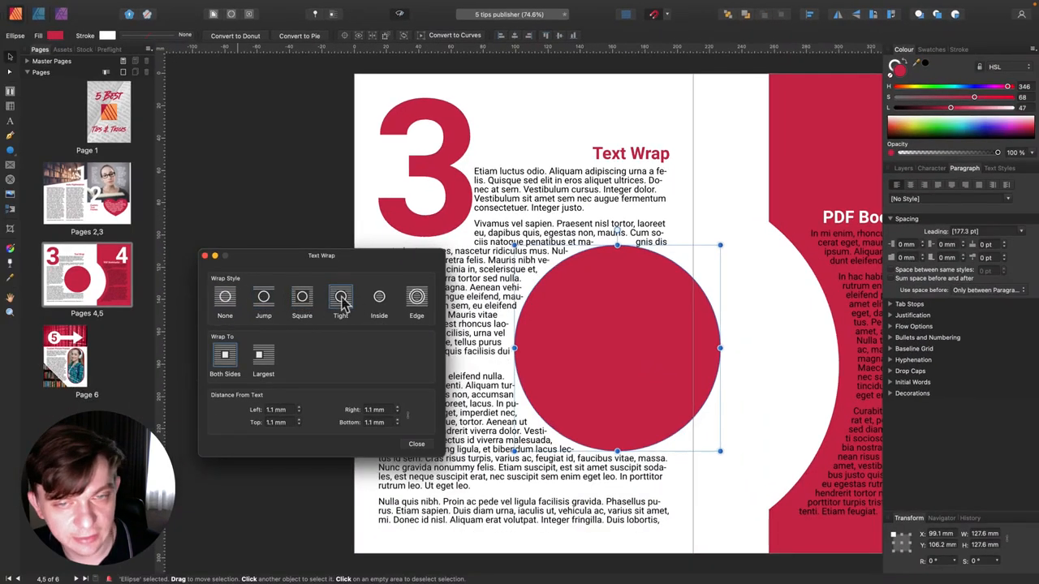
pyautogui.click(378, 298)
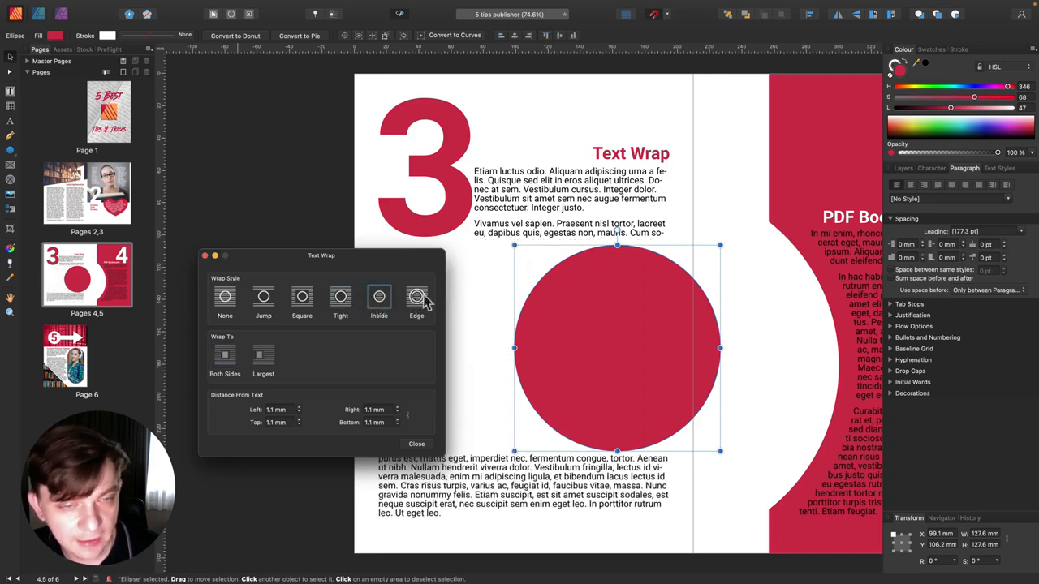
pyautogui.click(416, 299)
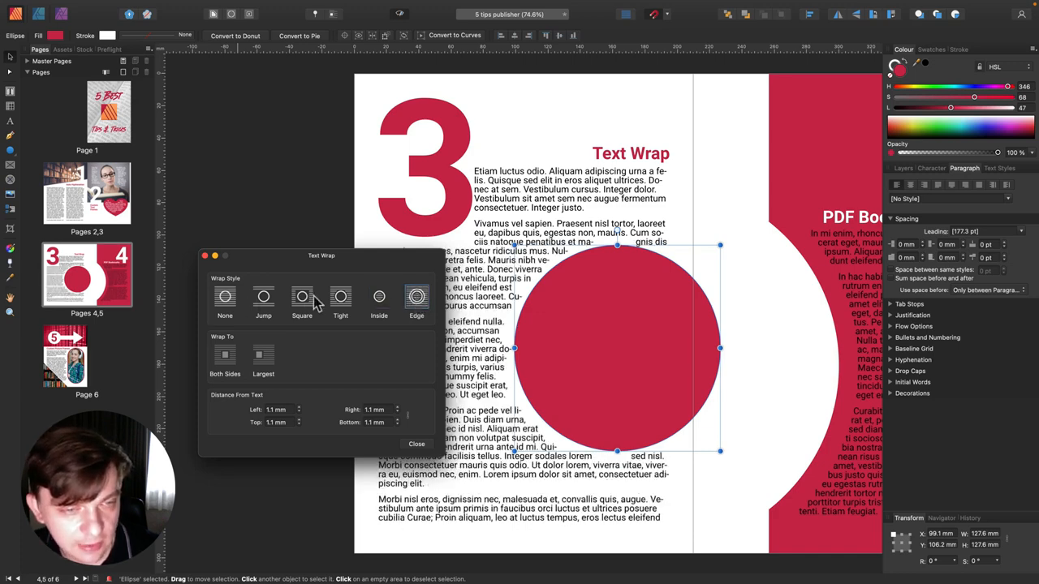
pyautogui.click(343, 299)
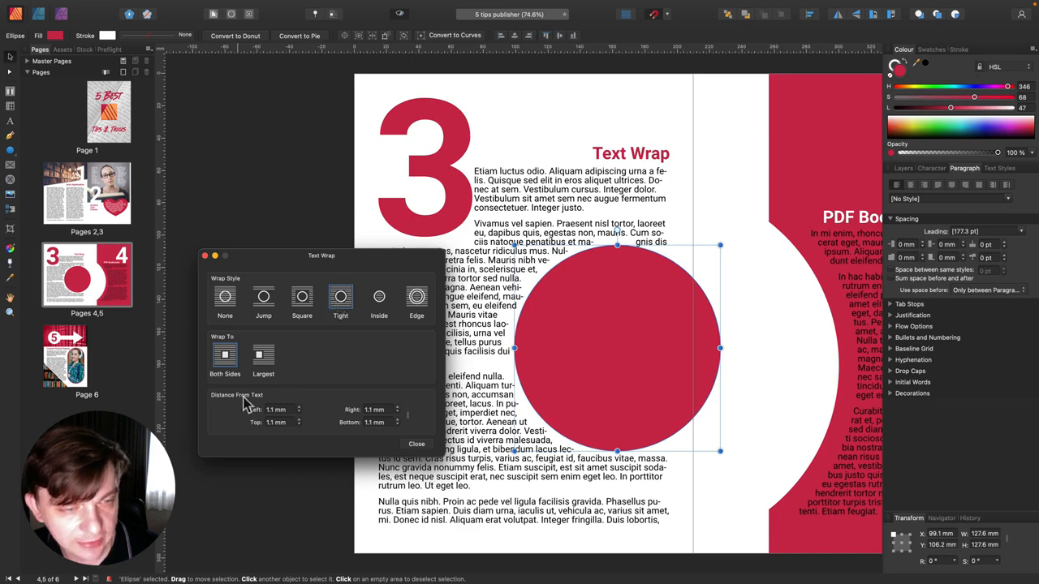
# Widen the circle's left distance from text past 13 mm and bring it back down to 2 mm
pyautogui.click(299, 407)
pyautogui.click(299, 407)
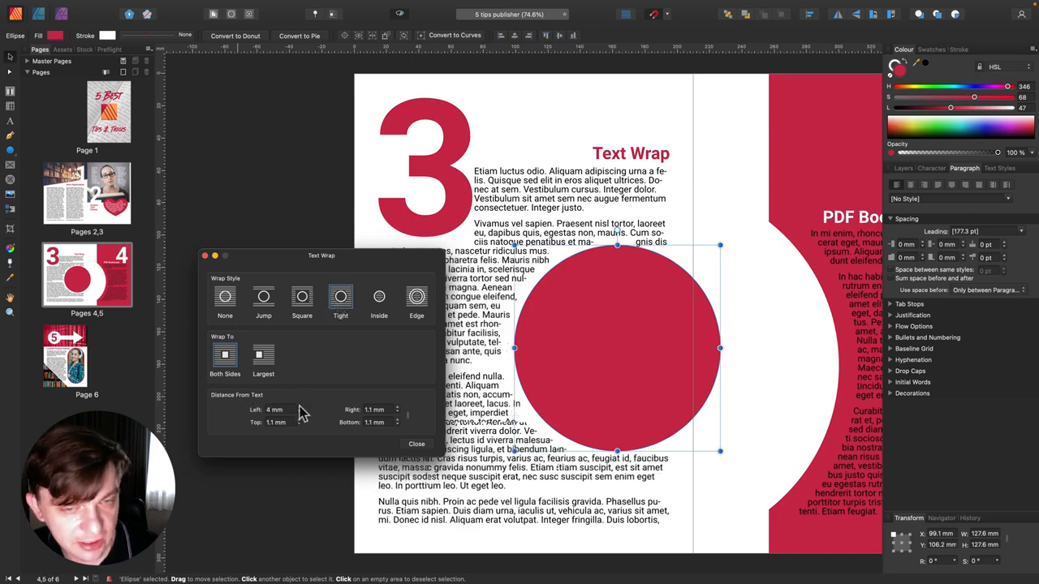
pyautogui.click(300, 408)
pyautogui.click(299, 407)
pyautogui.click(300, 407)
pyautogui.click(300, 407)
pyautogui.click(299, 407)
pyautogui.click(299, 407)
pyautogui.click(299, 407)
pyautogui.click(300, 408)
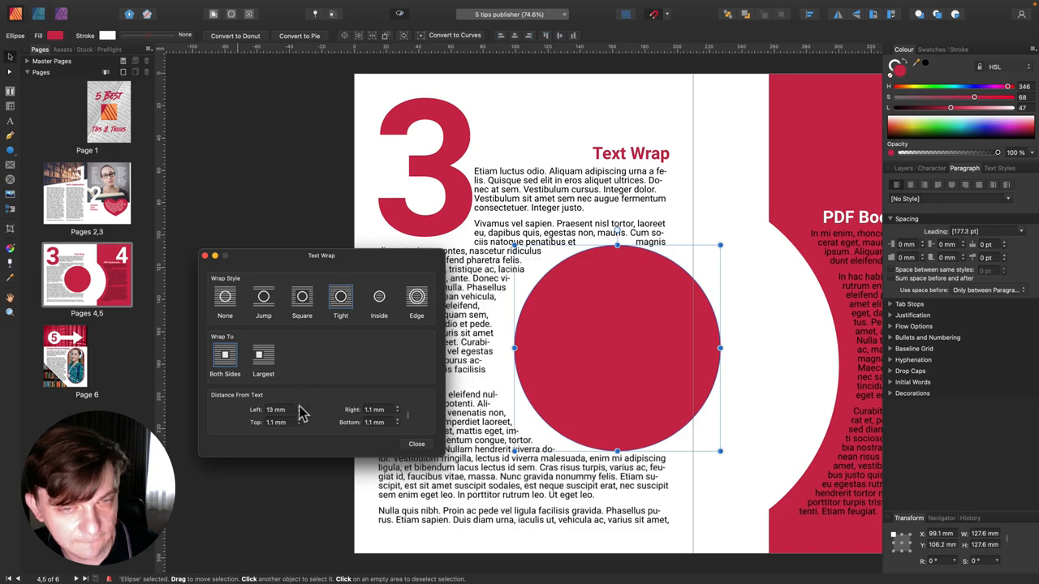
pyautogui.click(299, 407)
pyautogui.click(300, 408)
pyautogui.click(300, 412)
pyautogui.click(299, 412)
pyautogui.click(300, 413)
pyautogui.click(299, 413)
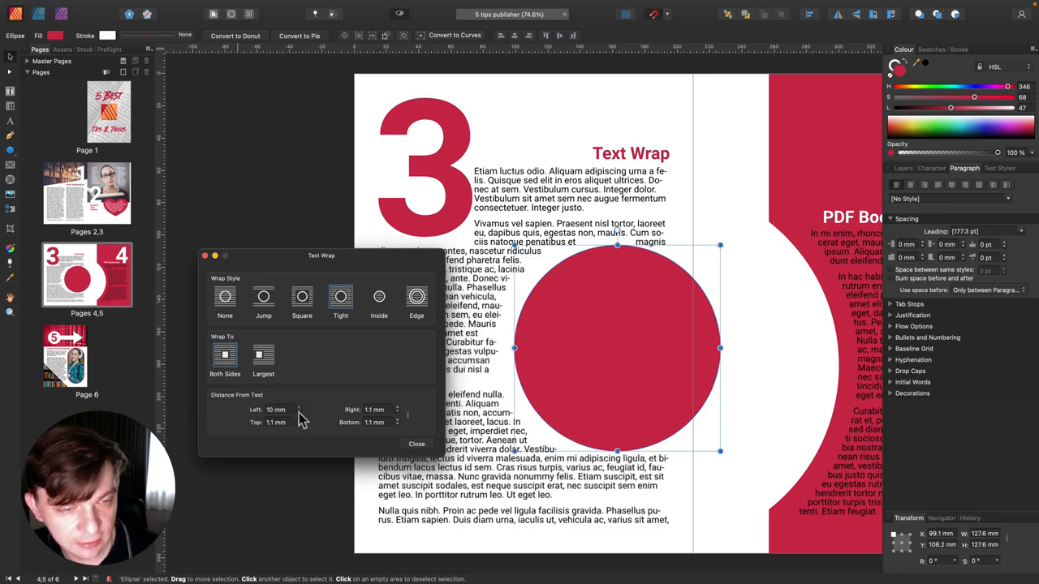
pyautogui.click(300, 412)
pyautogui.click(299, 412)
pyautogui.click(300, 412)
pyautogui.click(299, 412)
pyautogui.click(299, 412)
pyautogui.click(299, 412)
pyautogui.click(299, 412)
pyautogui.click(299, 412)
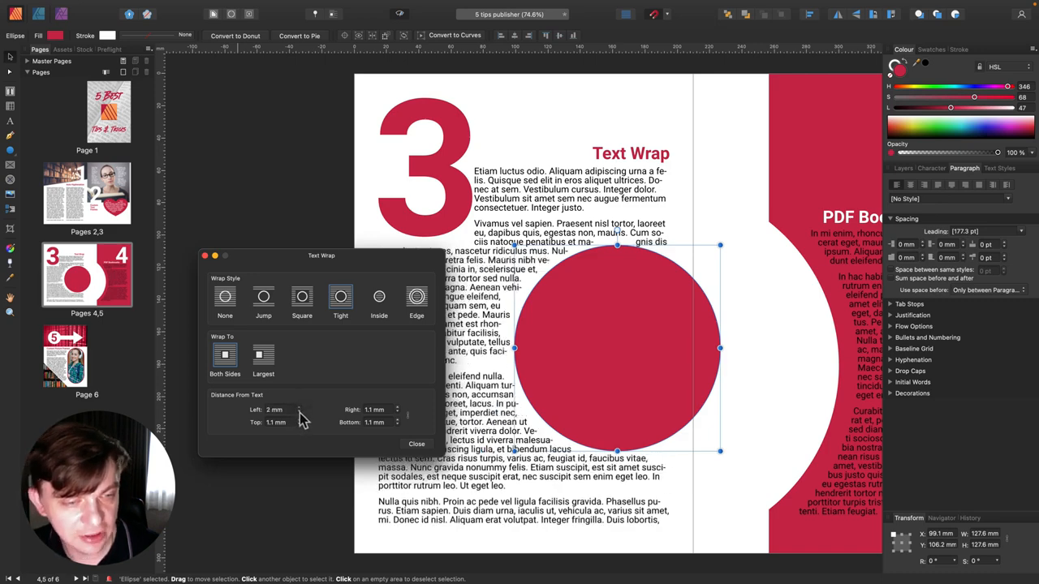
pyautogui.click(299, 412)
pyautogui.click(300, 408)
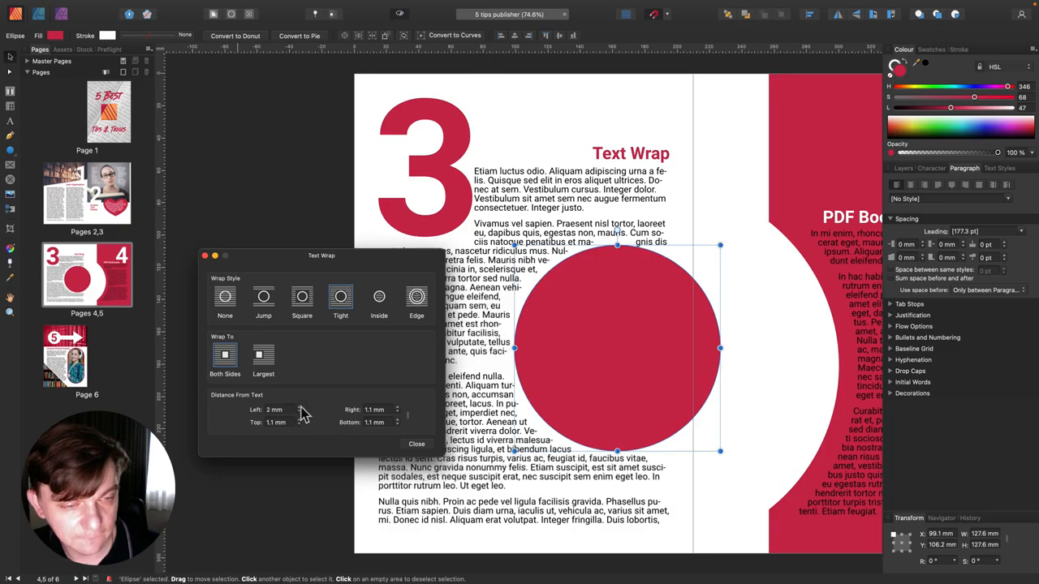
# Close the Text Wrap settings and move the circle so it straddles the fold between pages 4 and 5
pyautogui.click(416, 446)
pyautogui.moveTo(617, 340); pyautogui.dragTo(696, 347)
pyautogui.hscroll(6, 600, 307)
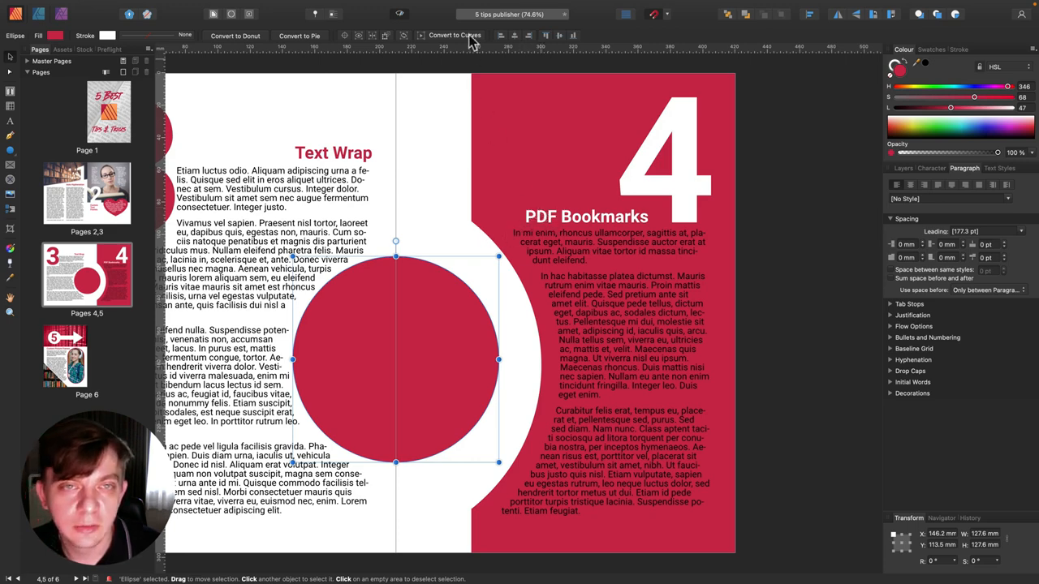
# Show the document's Anchors and go to the existing Auto-Hyphenation and Custom Text Frames anchors
pyautogui.moveTo(435, 6)
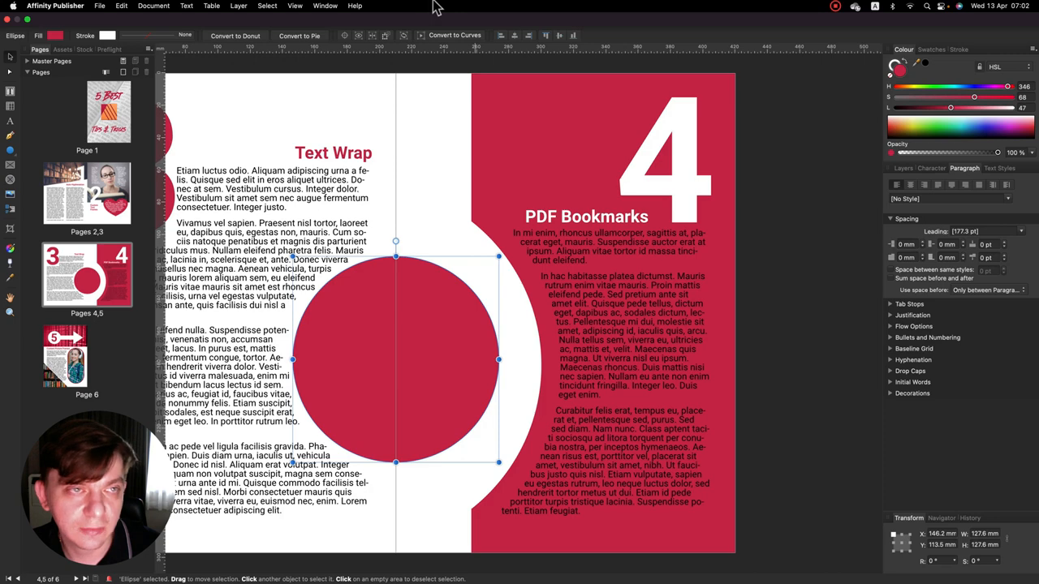
pyautogui.click(295, 7)
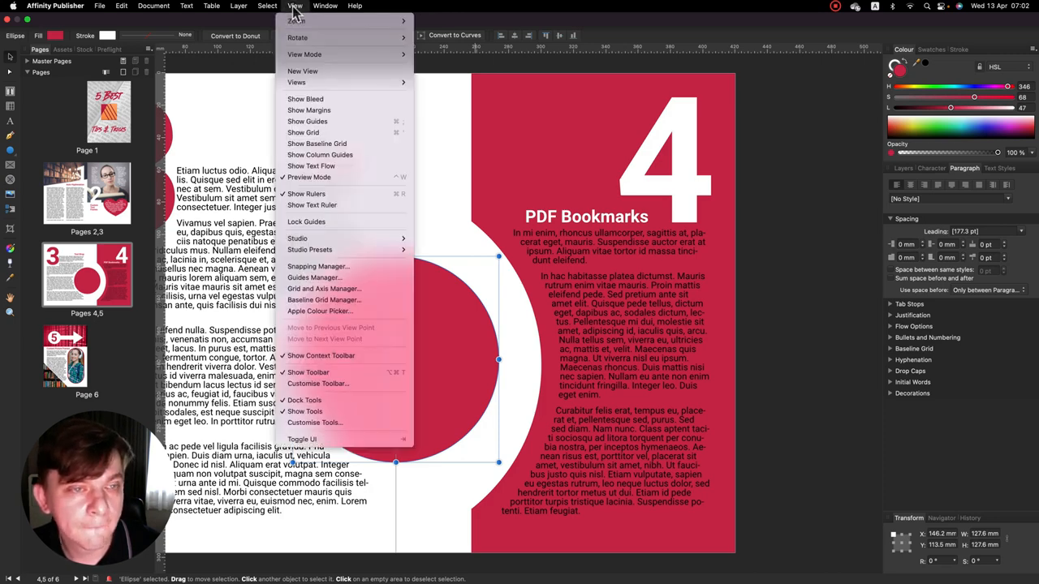
pyautogui.moveTo(312, 238)
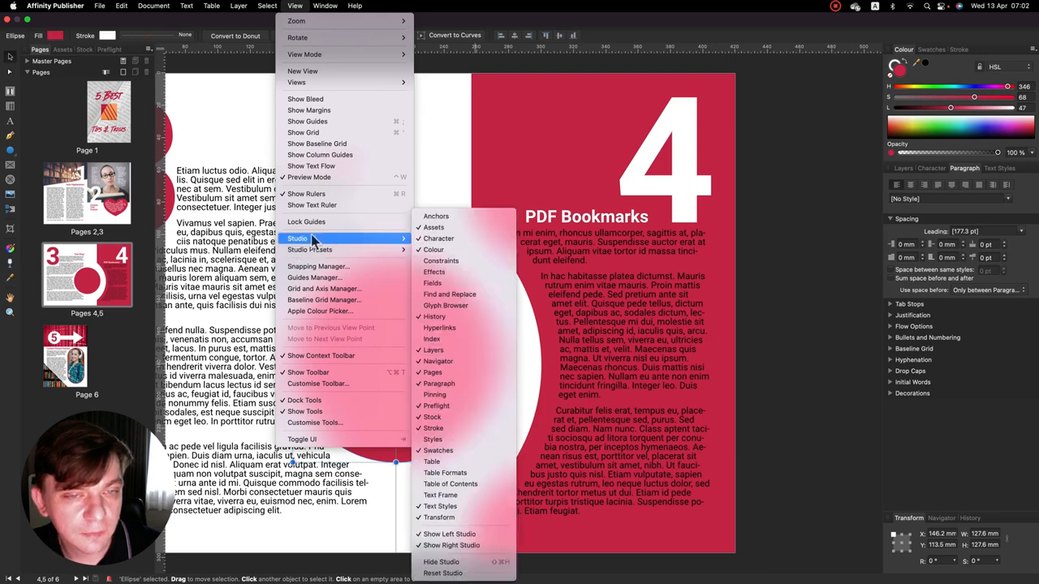
pyautogui.click(436, 218)
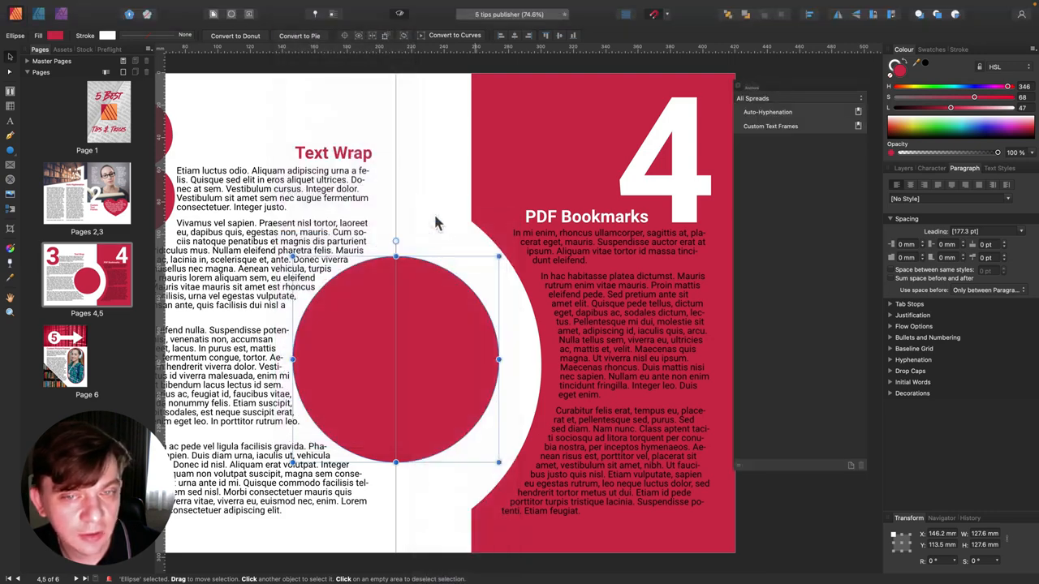
pyautogui.click(763, 115)
pyautogui.click(763, 128)
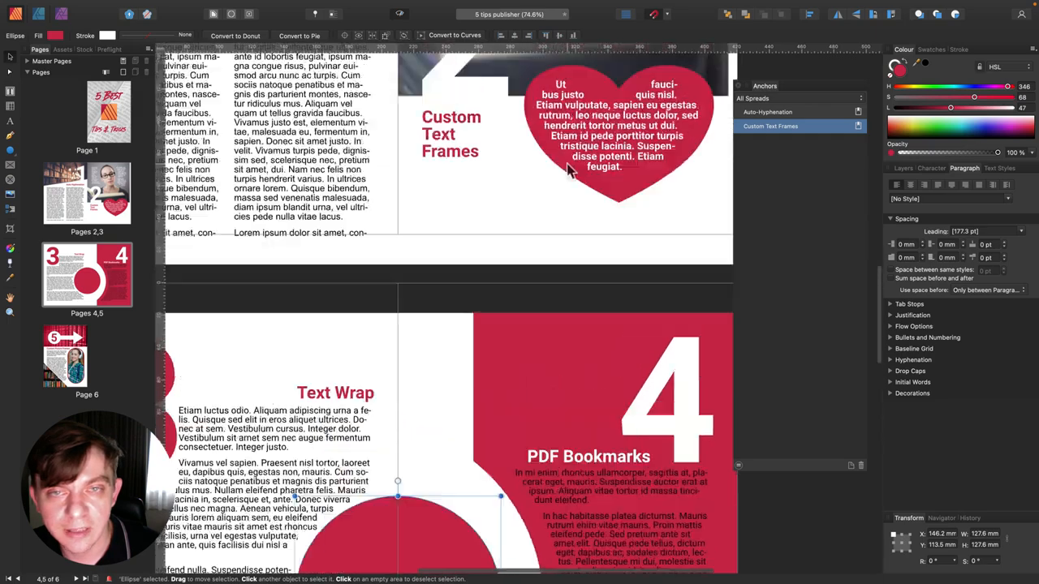
# Select the Text Wrap heading above the body text, enter its text editing and return to the whole heading as an object
pyautogui.scroll(-5, 509, 235)
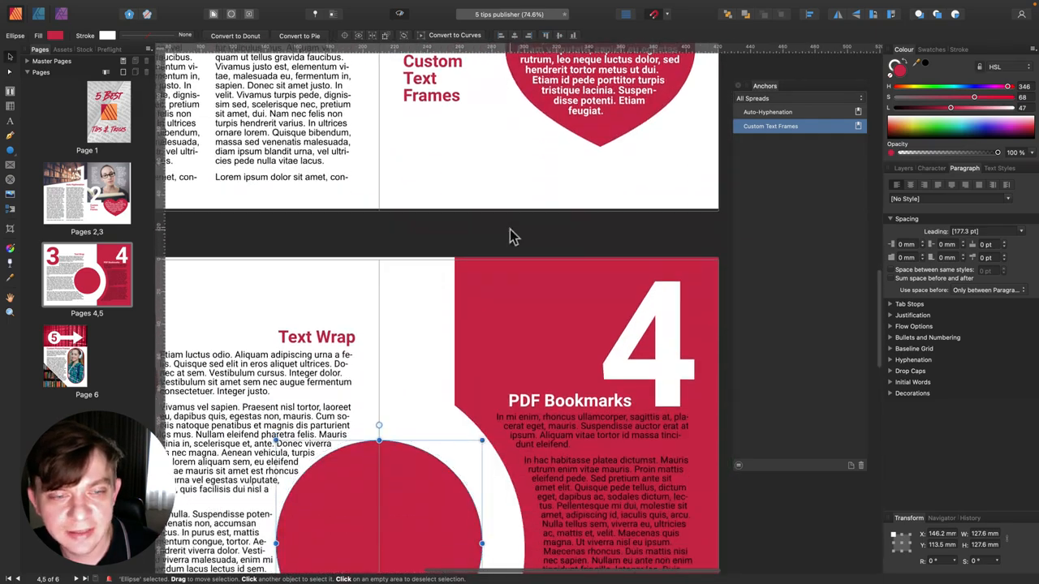
pyautogui.scroll(1, 374, 202)
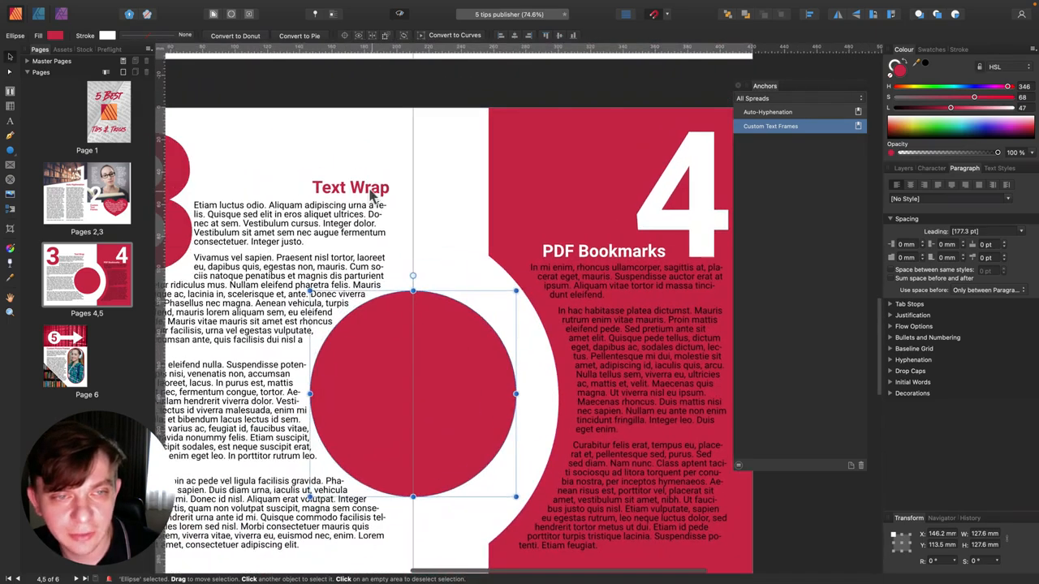
pyautogui.click(373, 189)
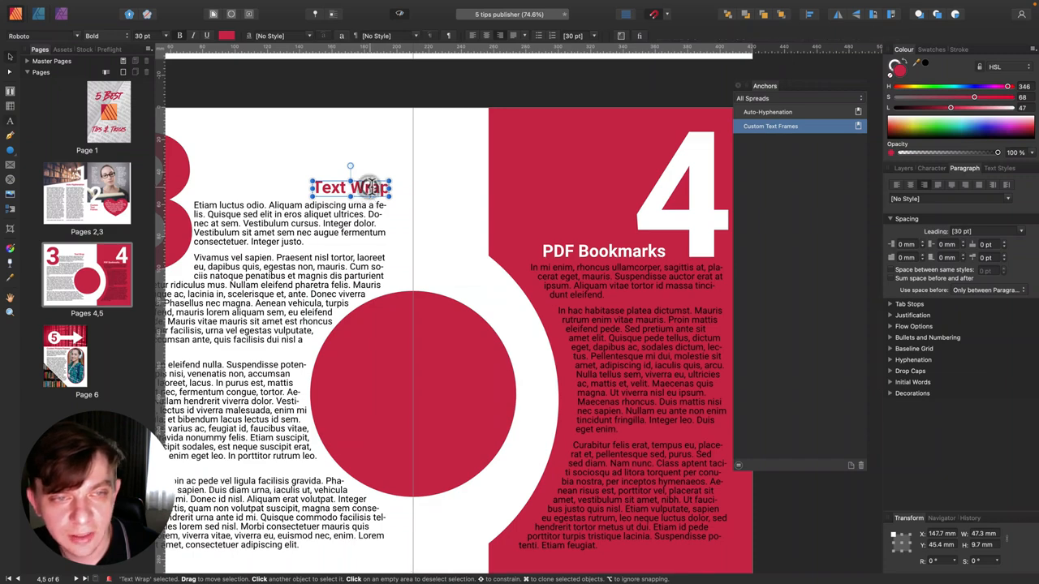
pyautogui.doubleClick(374, 187)
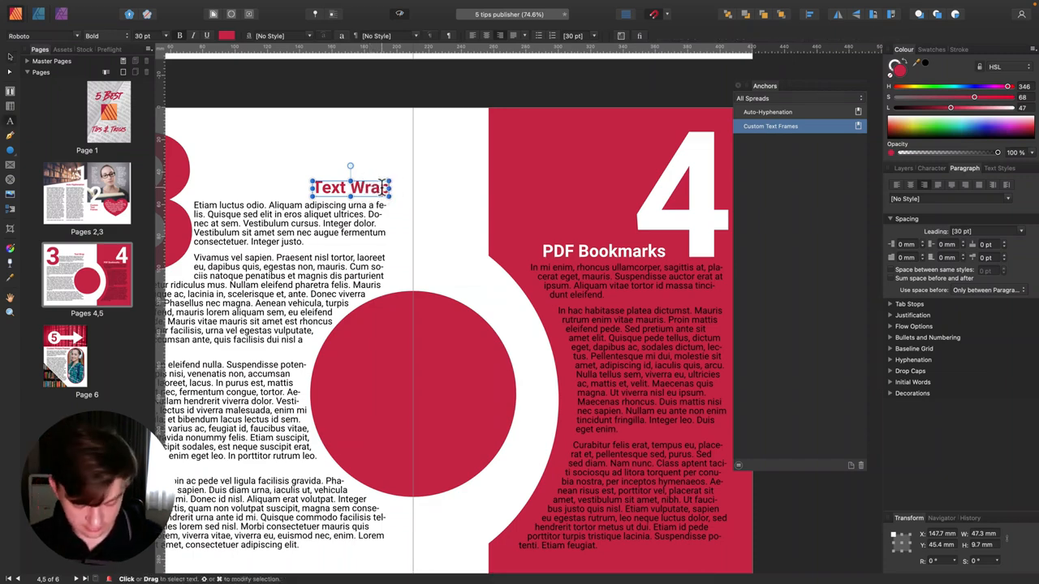
pyautogui.write('p')
pyautogui.press('Left')
pyautogui.press('BackSpace')
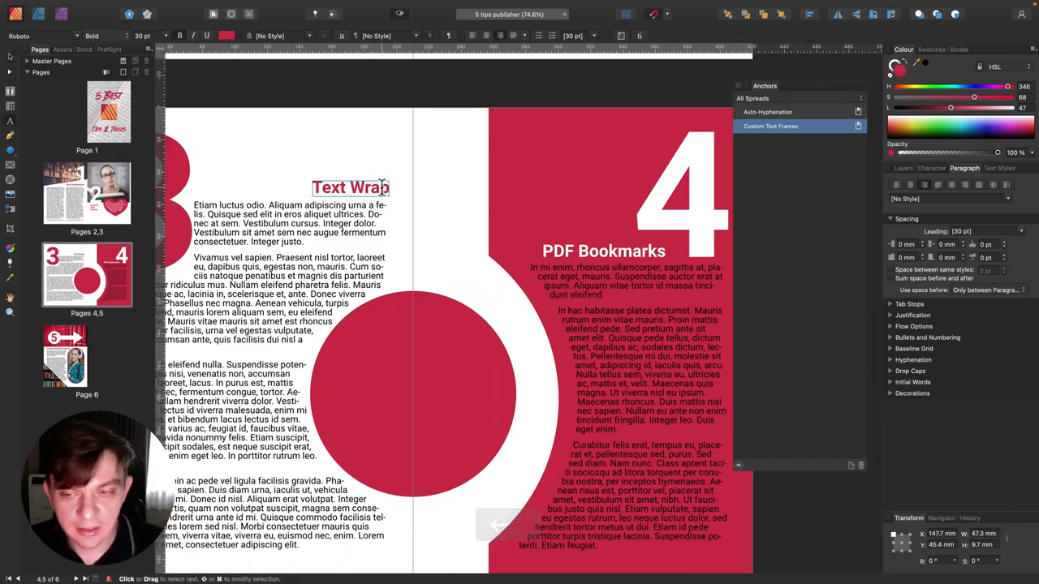
pyautogui.press('Escape')
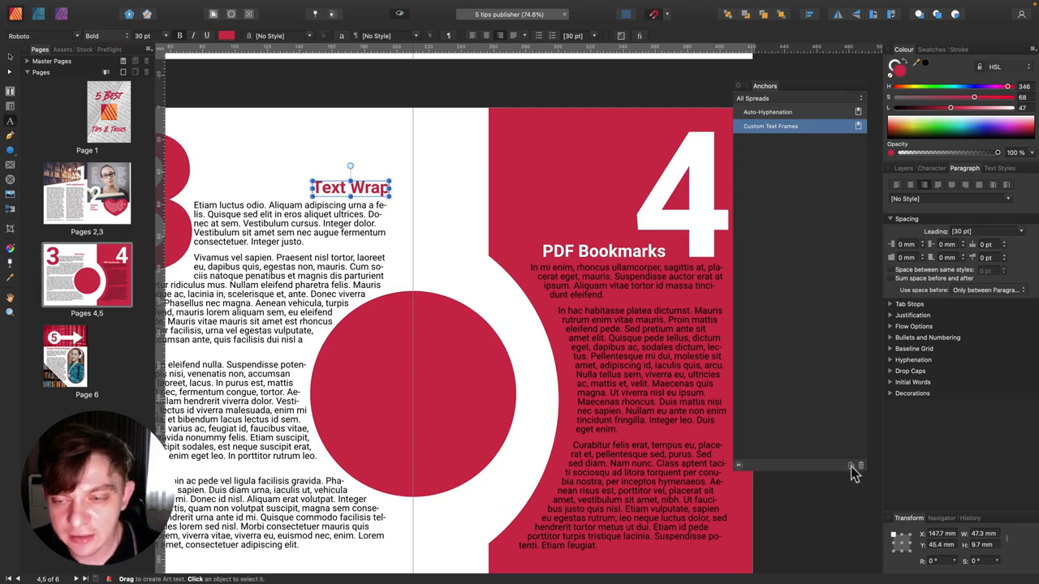
pyautogui.click(852, 469)
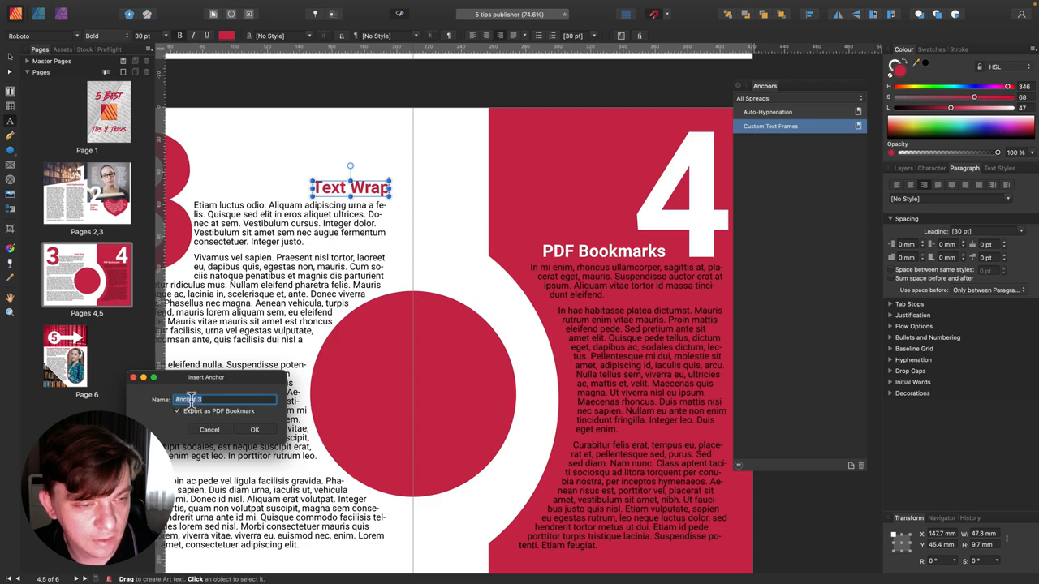
pyautogui.moveTo(221, 382); pyautogui.dragTo(576, 215)
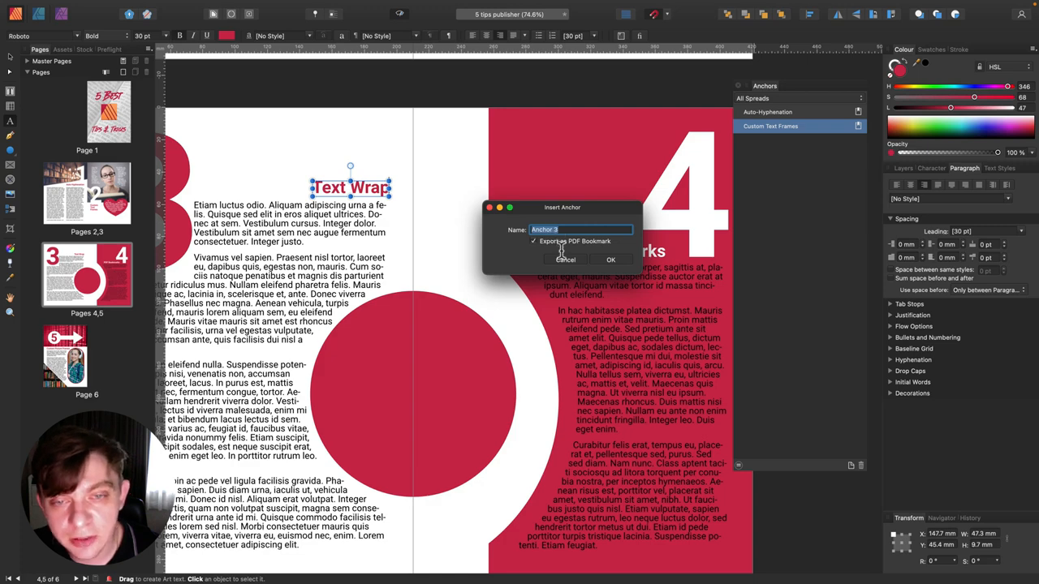
pyautogui.click(565, 261)
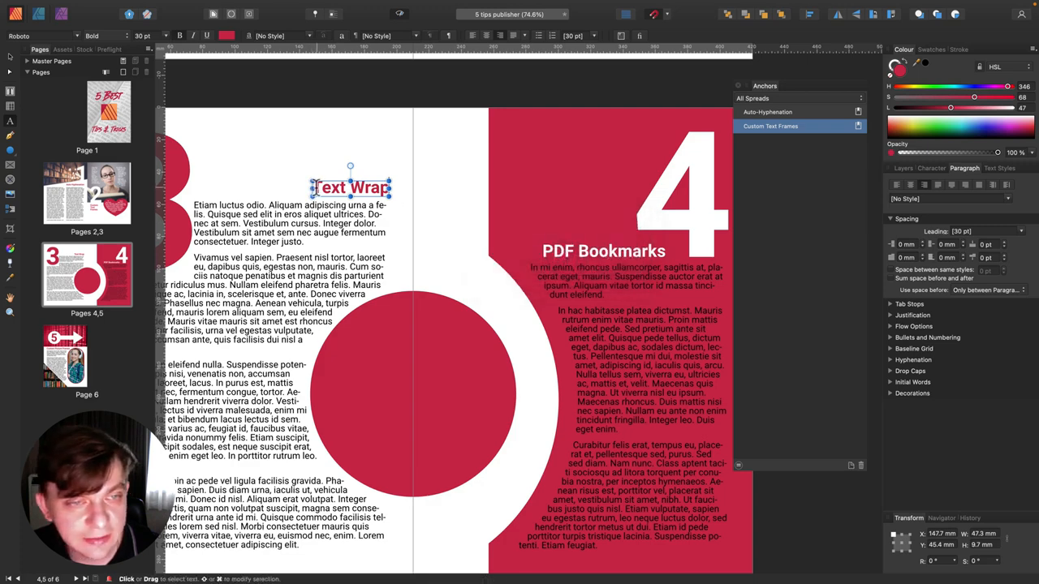
# Insert an anchor named Text Wrap on the Text Wrap heading's text, exported as a PDF bookmark
pyautogui.moveTo(315, 187); pyautogui.dragTo(395, 188)
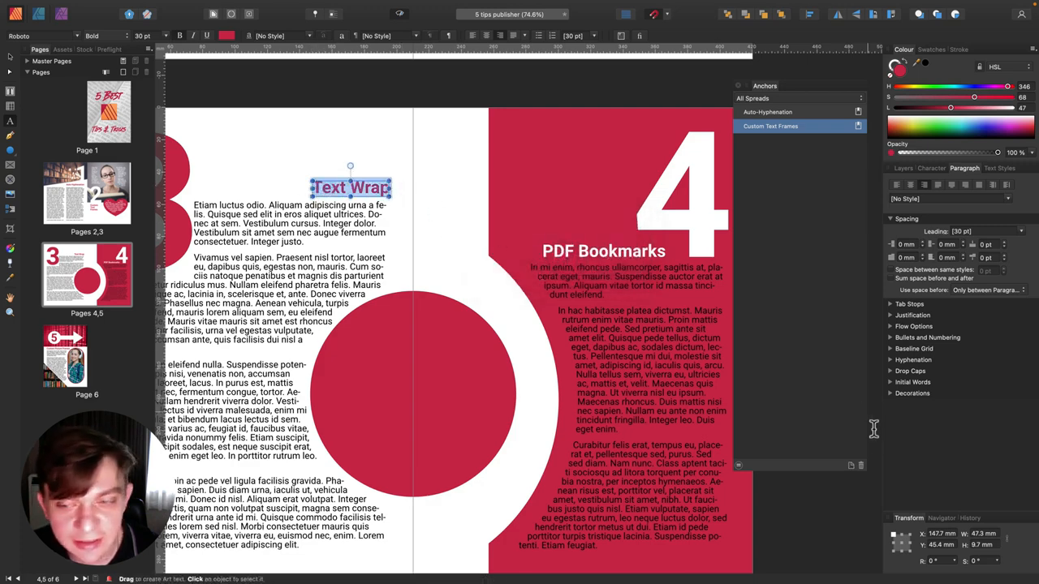
pyautogui.click(852, 467)
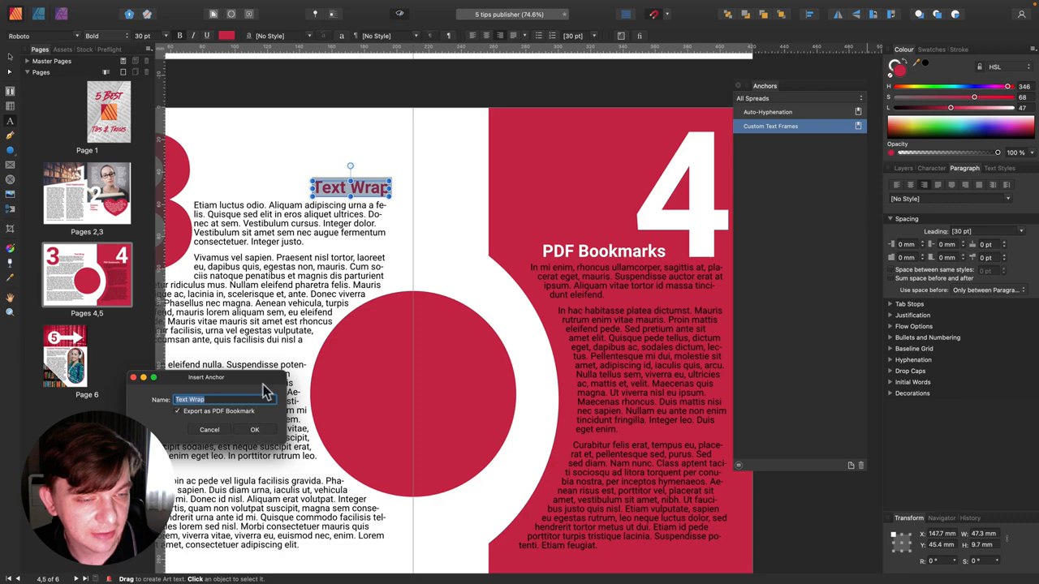
pyautogui.moveTo(266, 378); pyautogui.dragTo(503, 258)
pyautogui.click(504, 308)
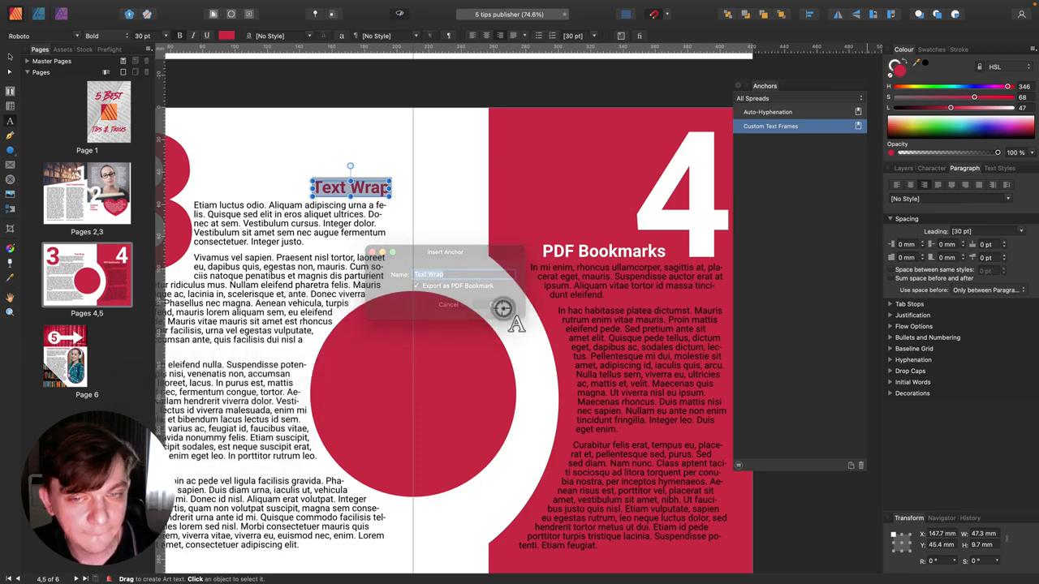
# Insert an anchor named PDF Bookmarks on the full PDF Bookmarks heading on page 5, exported as a PDF bookmark
pyautogui.click(555, 250)
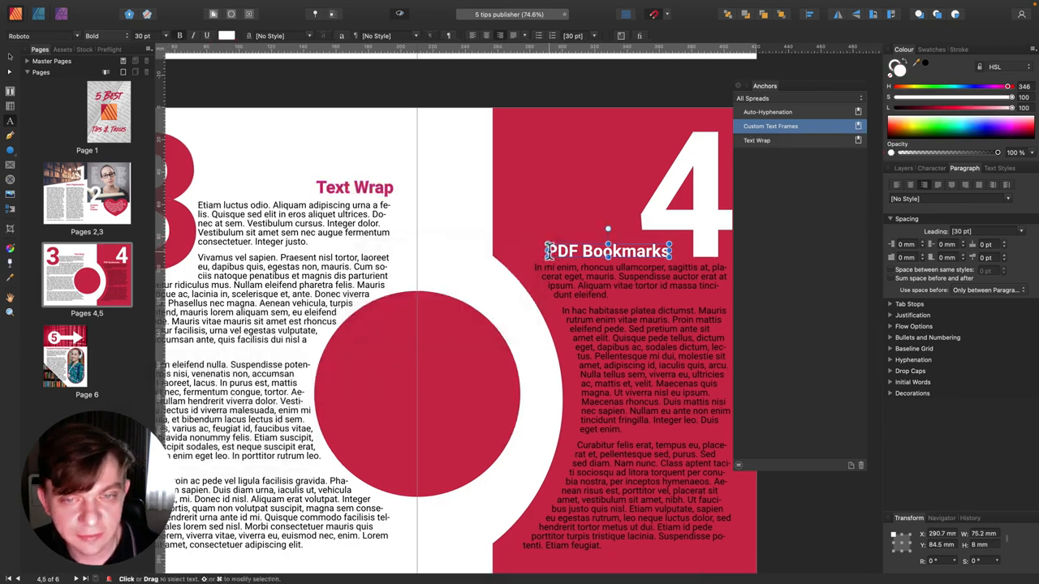
pyautogui.moveTo(548, 250); pyautogui.dragTo(678, 248)
pyautogui.click(852, 465)
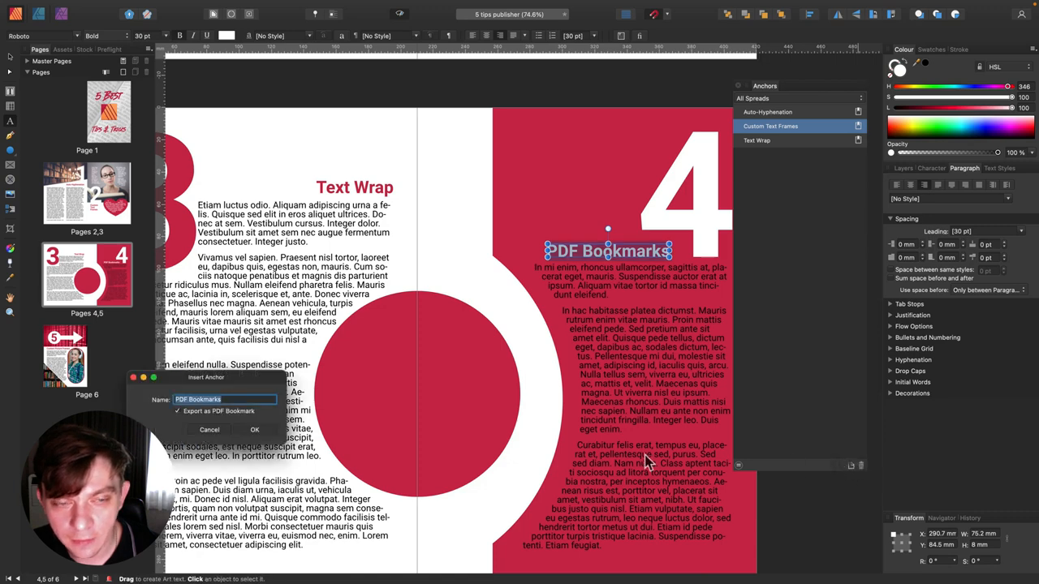
pyautogui.click(255, 431)
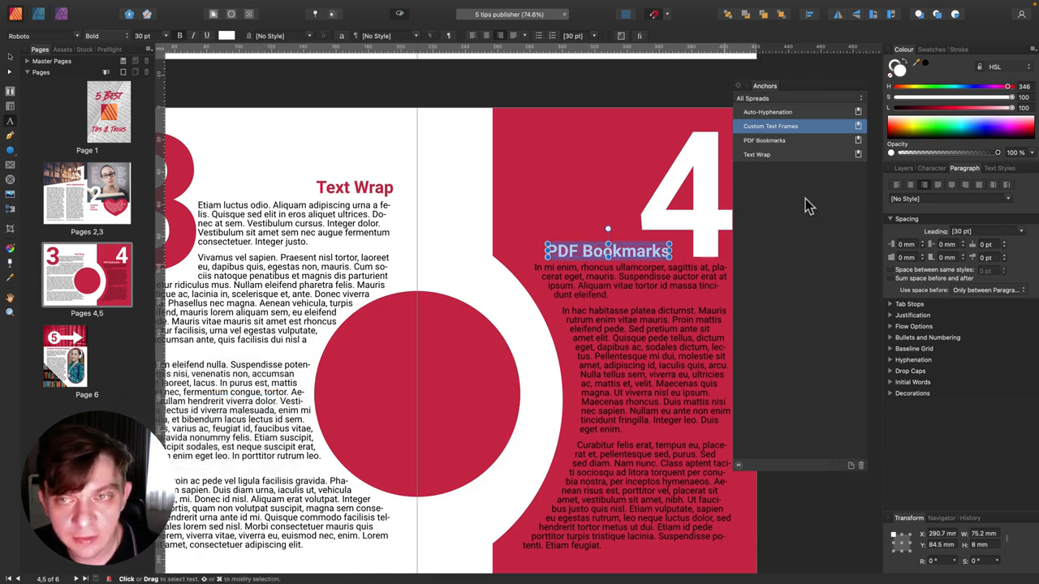
# Go through the Auto-Hyphenation, Custom Text Frames, PDF Bookmarks and Text Wrap anchors, and close the anchor list
pyautogui.click(804, 113)
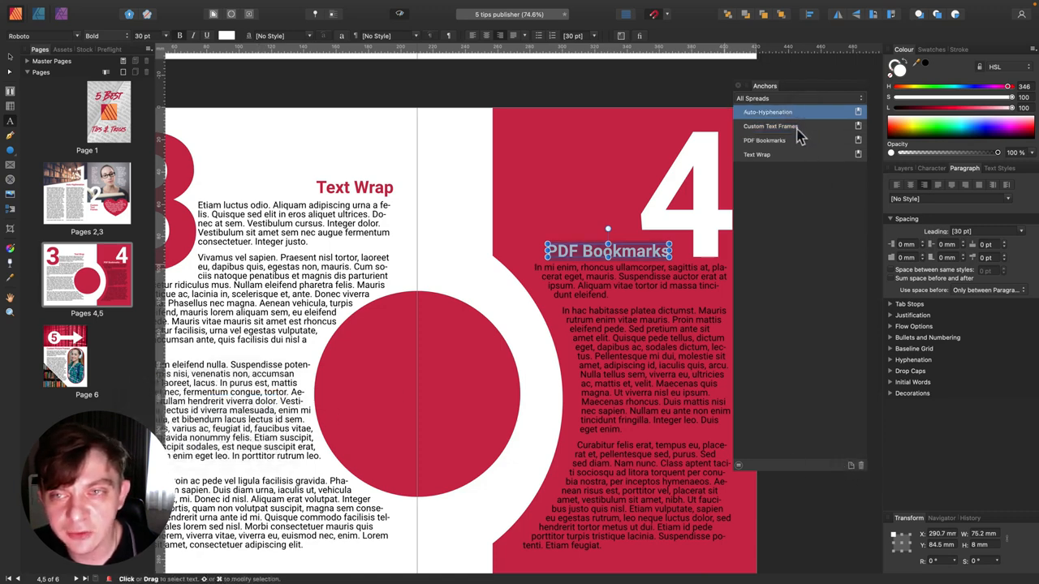
pyautogui.click(799, 127)
pyautogui.click(797, 141)
pyautogui.click(792, 154)
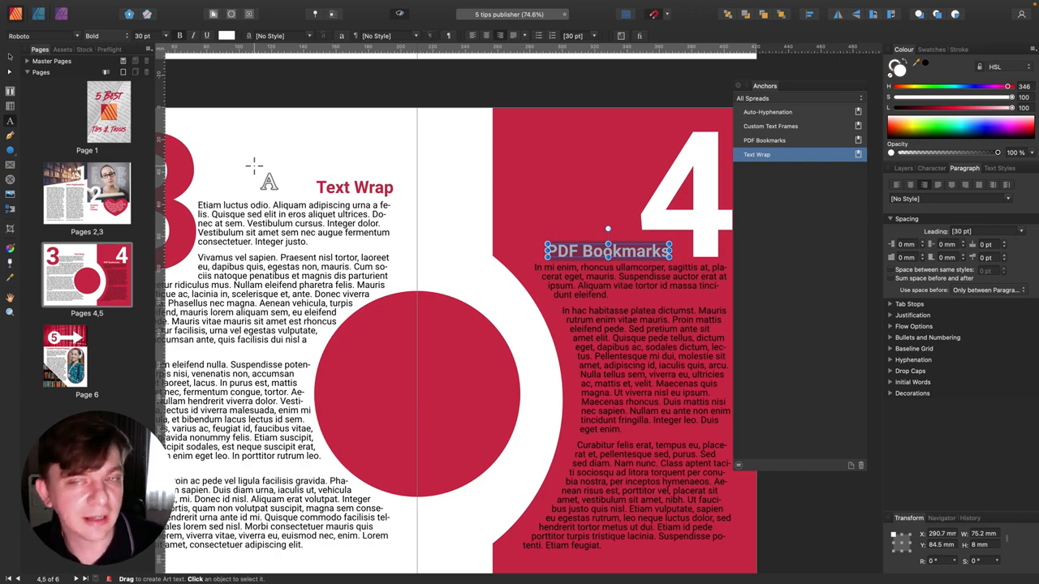
pyautogui.click(739, 86)
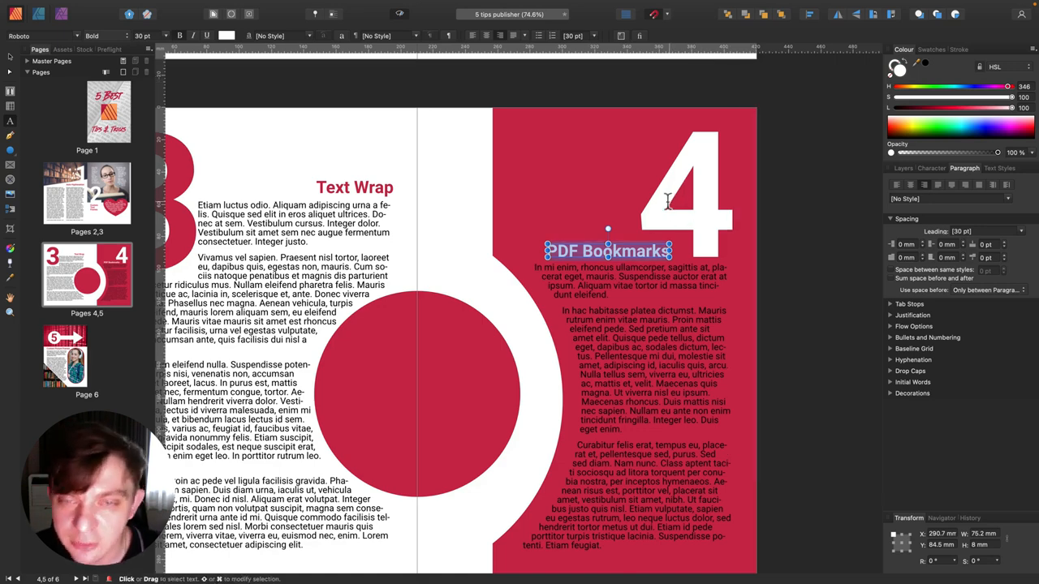
# Delete the rounded picture frame with the headphones photo beside the body text on page 6
pyautogui.scroll(-2, 589, 256)
pyautogui.hscroll(-1, 589, 255)
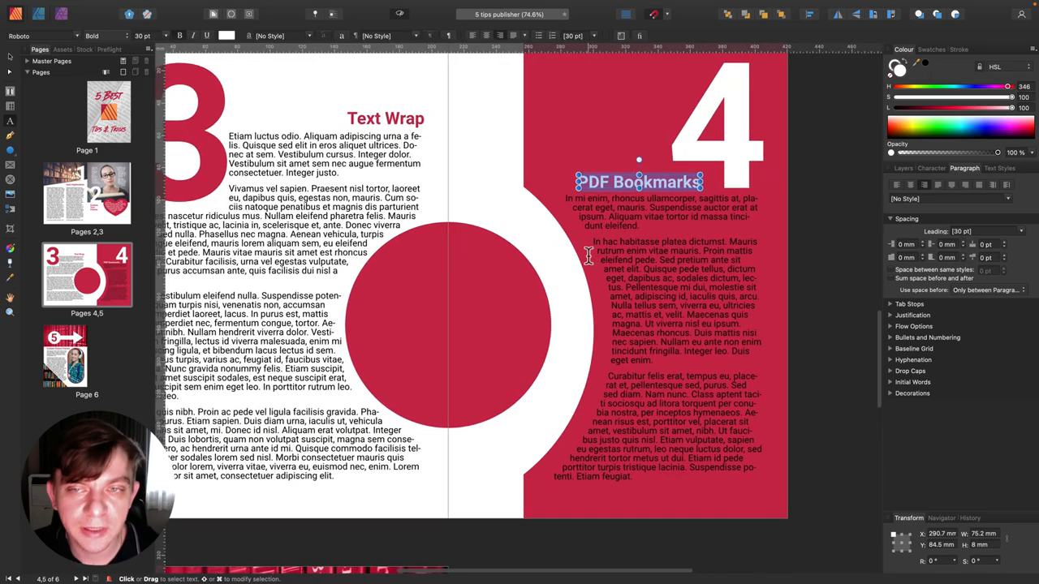
pyautogui.scroll(-10, 589, 256)
pyautogui.hscroll(-3, 589, 256)
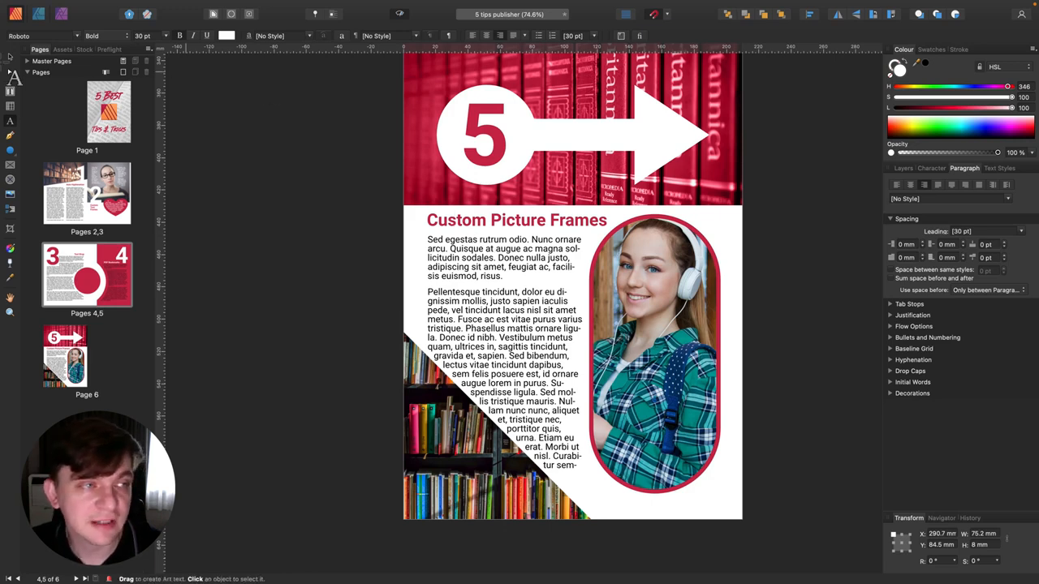
pyautogui.click(10, 57)
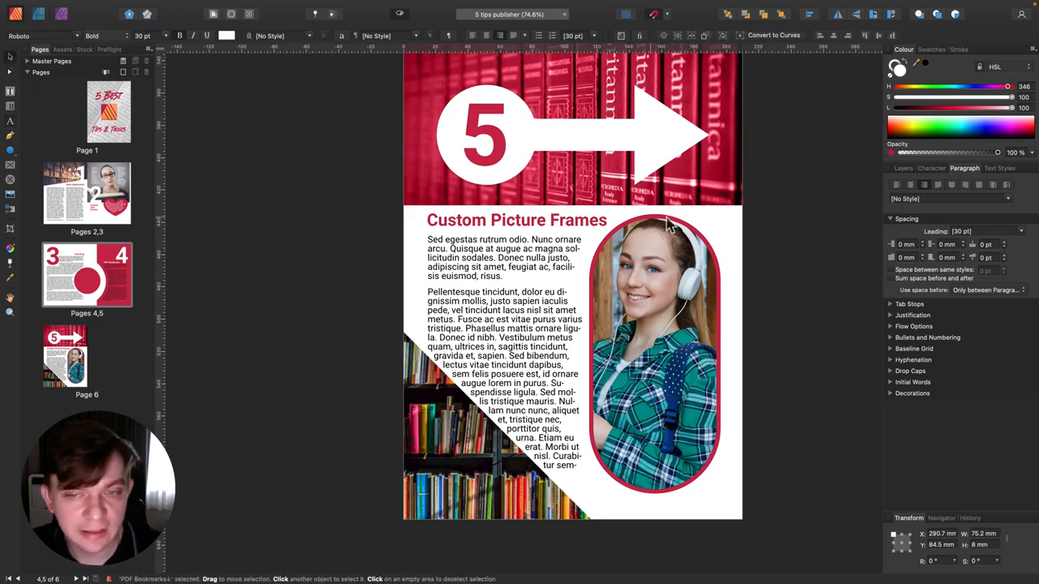
pyautogui.click(684, 303)
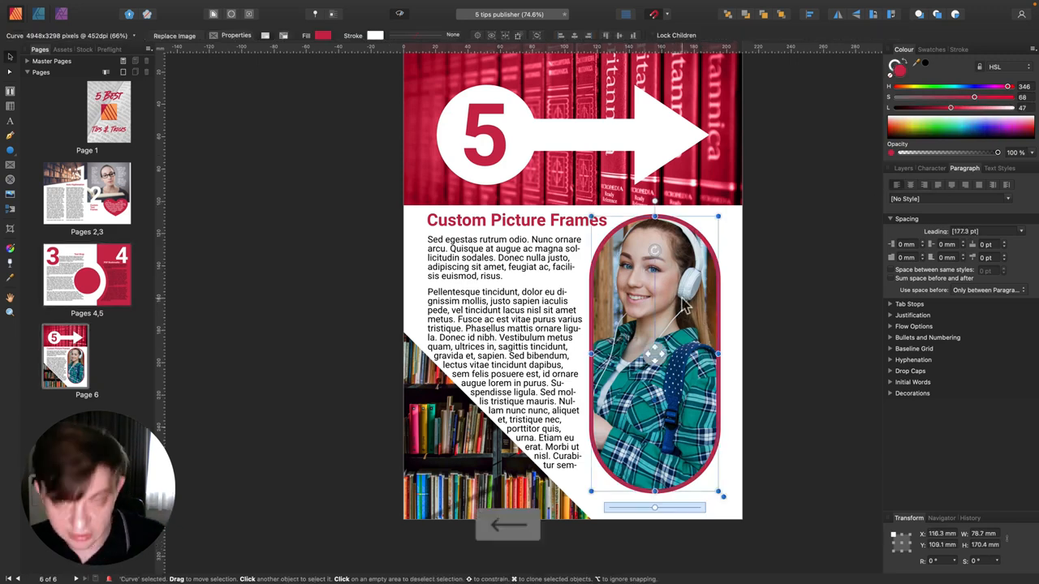
pyautogui.press('Delete')
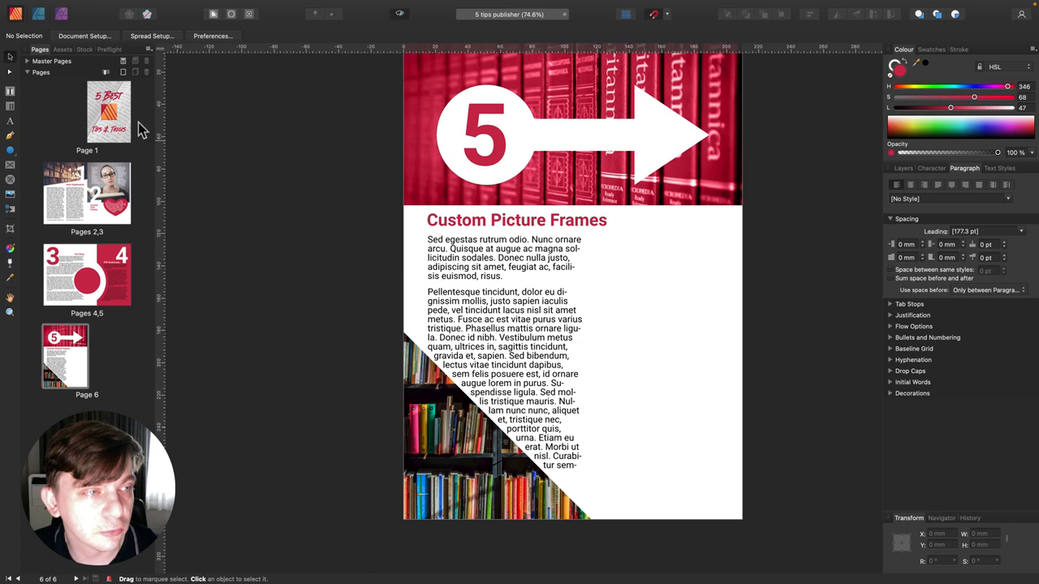
# Draw a red circle about 77.5 mm across in the empty area beside page 6's body text and shift it slightly towards the text
pyautogui.click(9, 151)
pyautogui.click(56, 166)
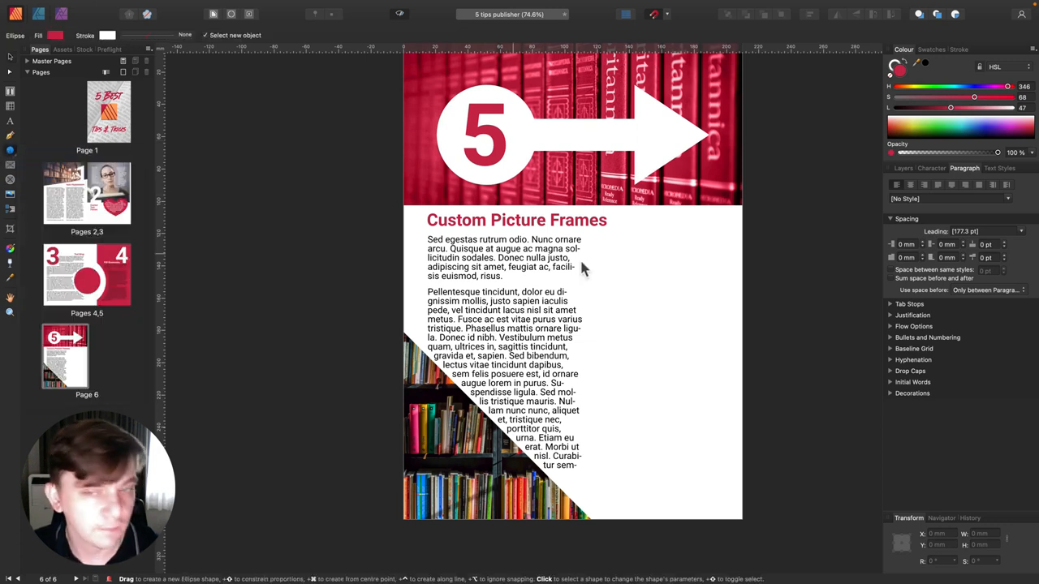
pyautogui.moveTo(613, 238); pyautogui.dragTo(738, 364)
pyautogui.press('v')
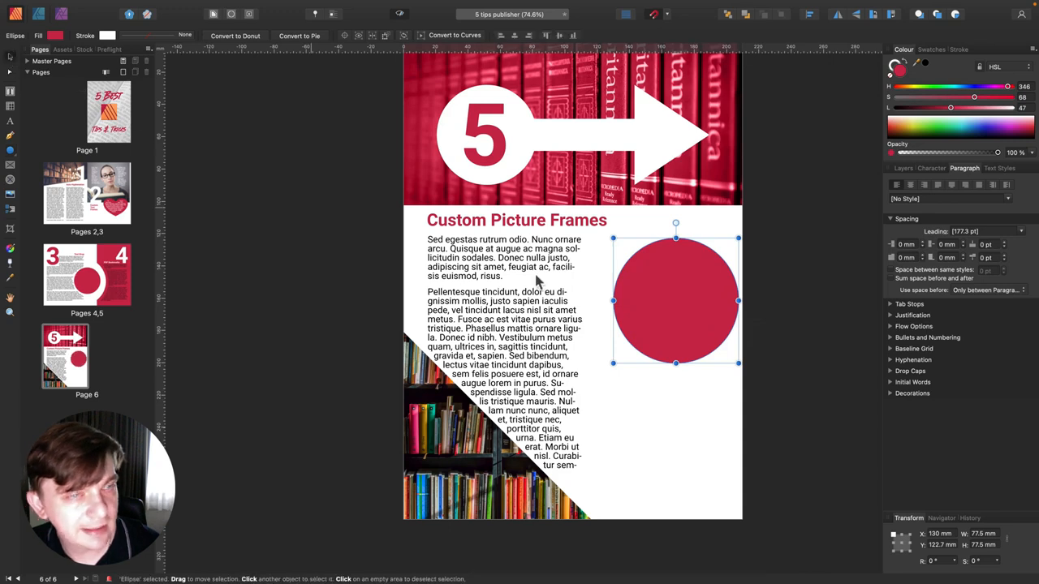
pyautogui.moveTo(691, 318); pyautogui.dragTo(679, 315)
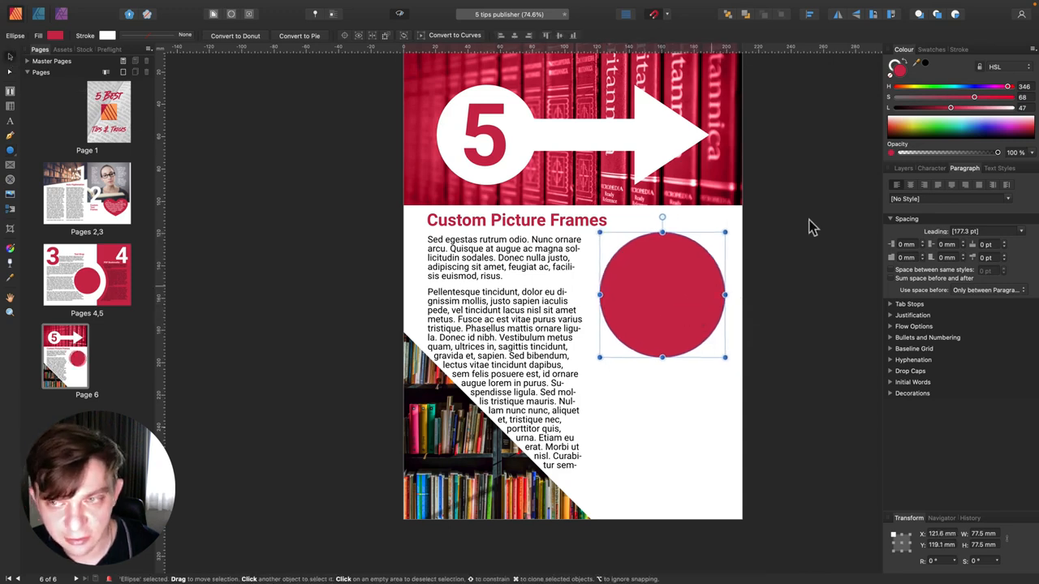
# Duplicate the circle and move the copy straight down so it slightly overlaps the original, at about Y 190.8 mm
pyautogui.click(903, 168)
pyautogui.rightClick(978, 213)
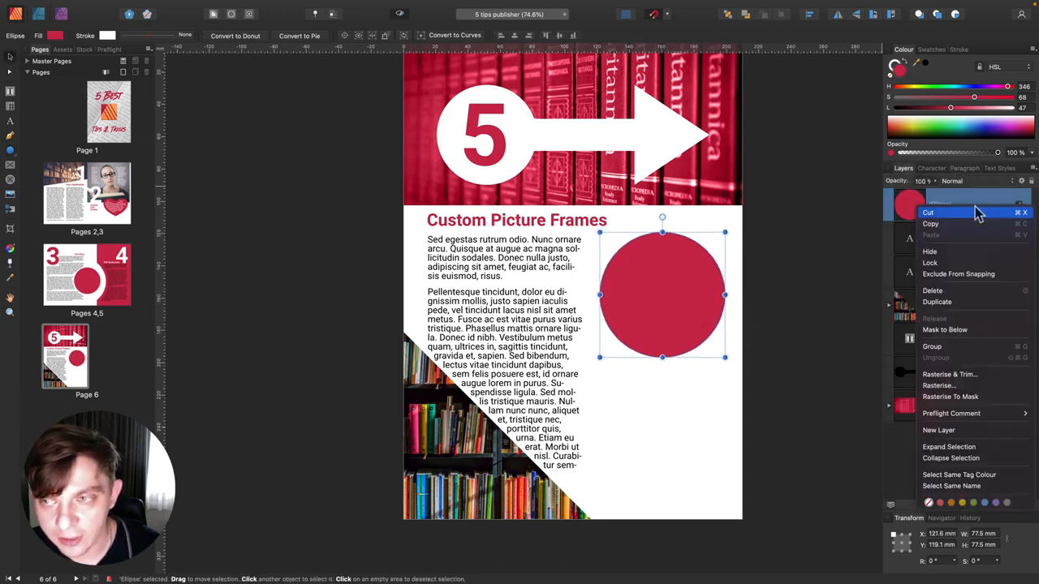
pyautogui.click(950, 302)
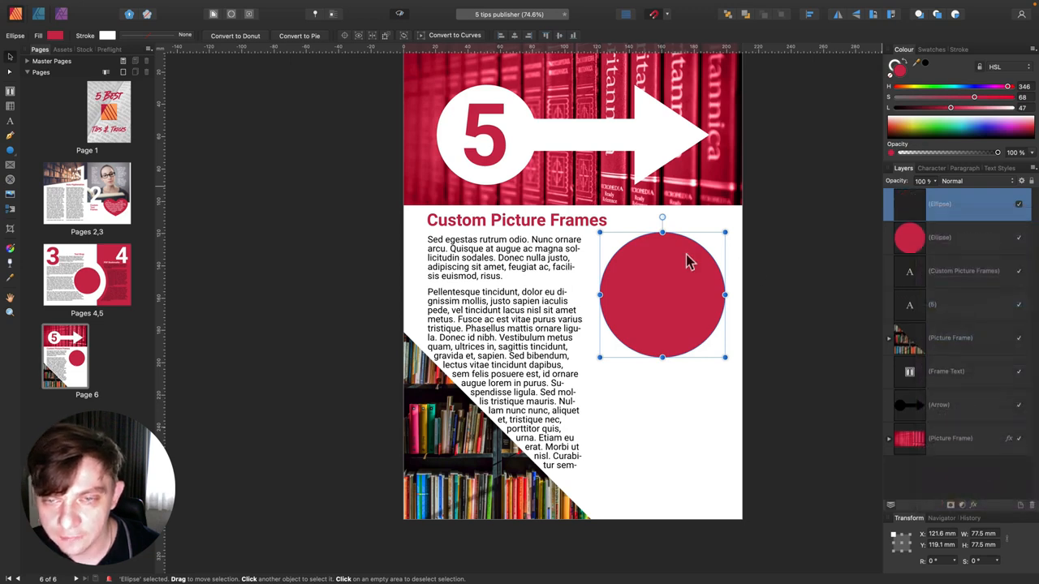
pyautogui.moveTo(674, 259); pyautogui.dragTo(680, 376)
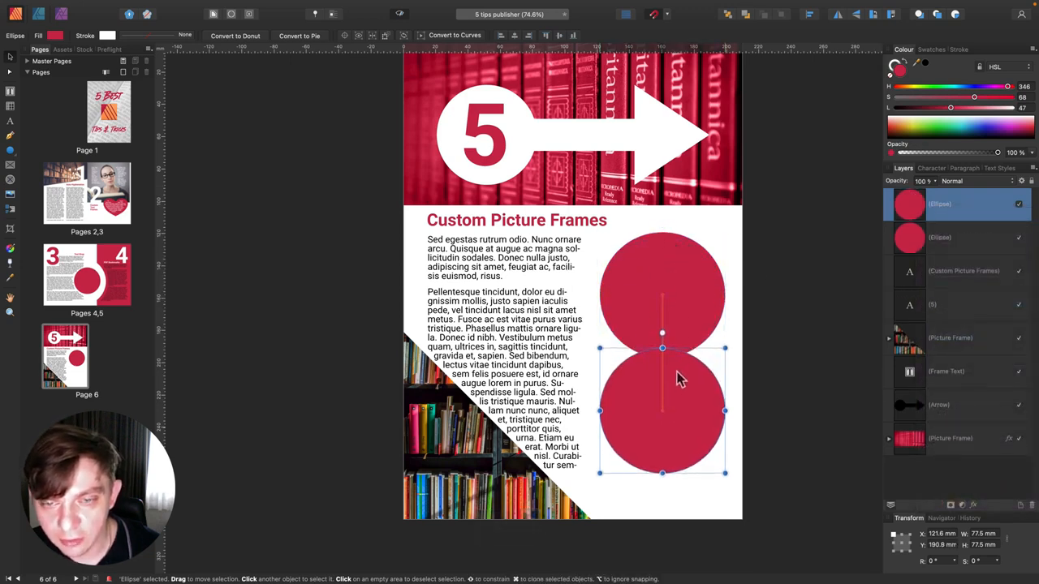
# Select both overlapping circles and merge them into one shape with the Add geometry operation
pyautogui.keyDown('shift'); pyautogui.click(691, 293); pyautogui.keyUp('shift')
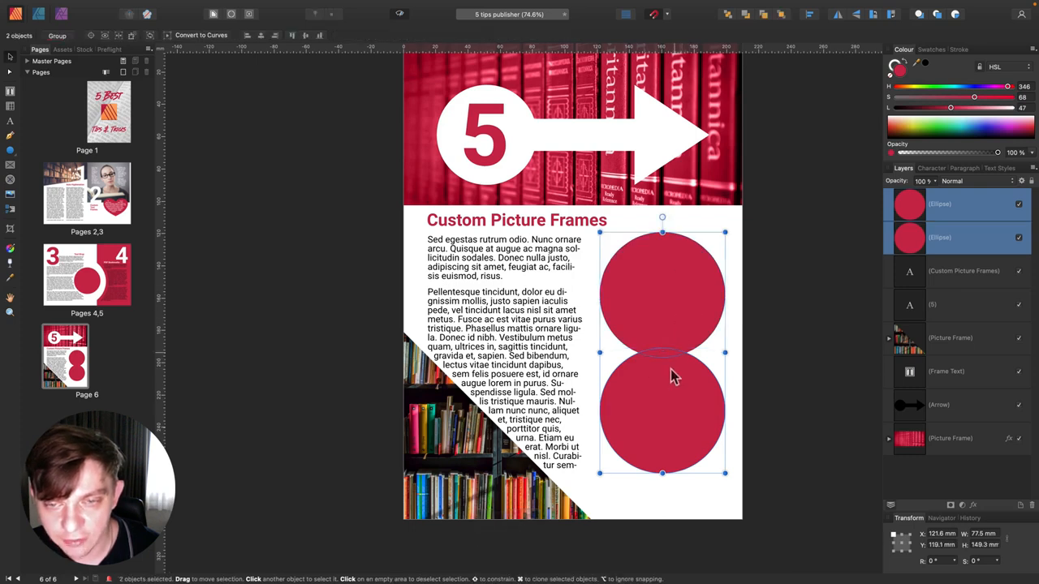
pyautogui.rightClick(672, 322)
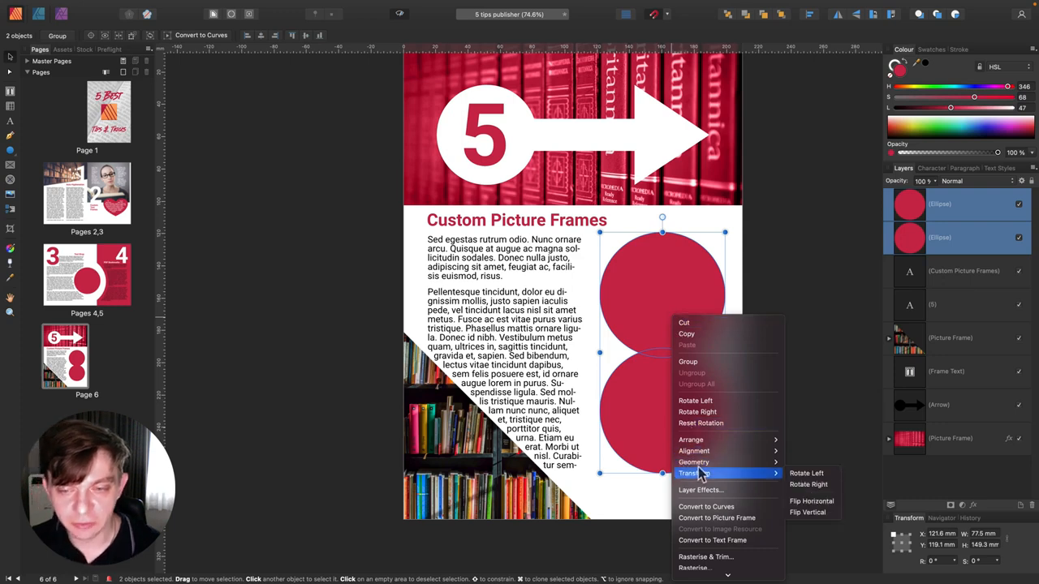
pyautogui.moveTo(698, 465)
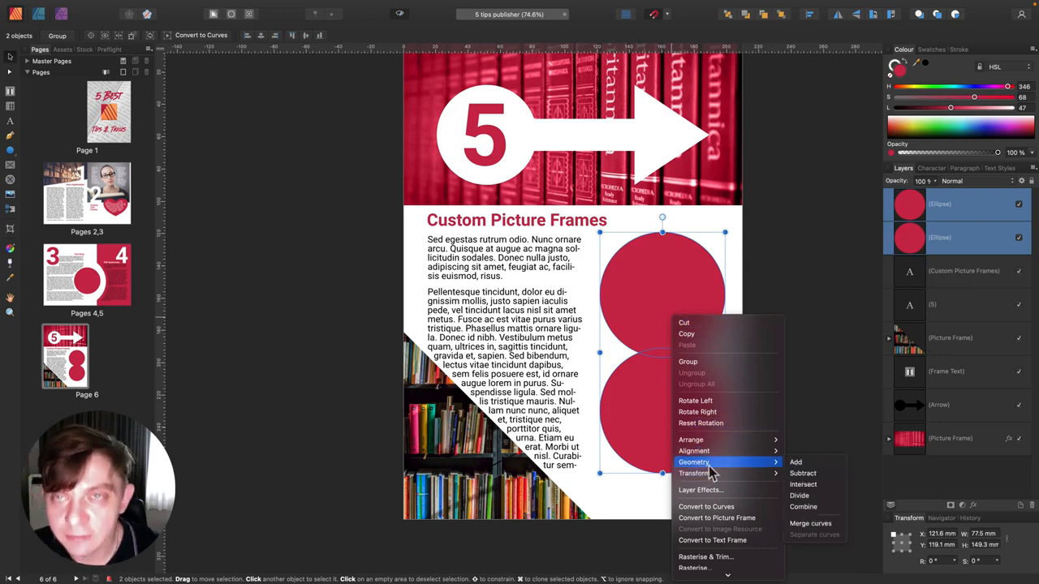
pyautogui.click(799, 463)
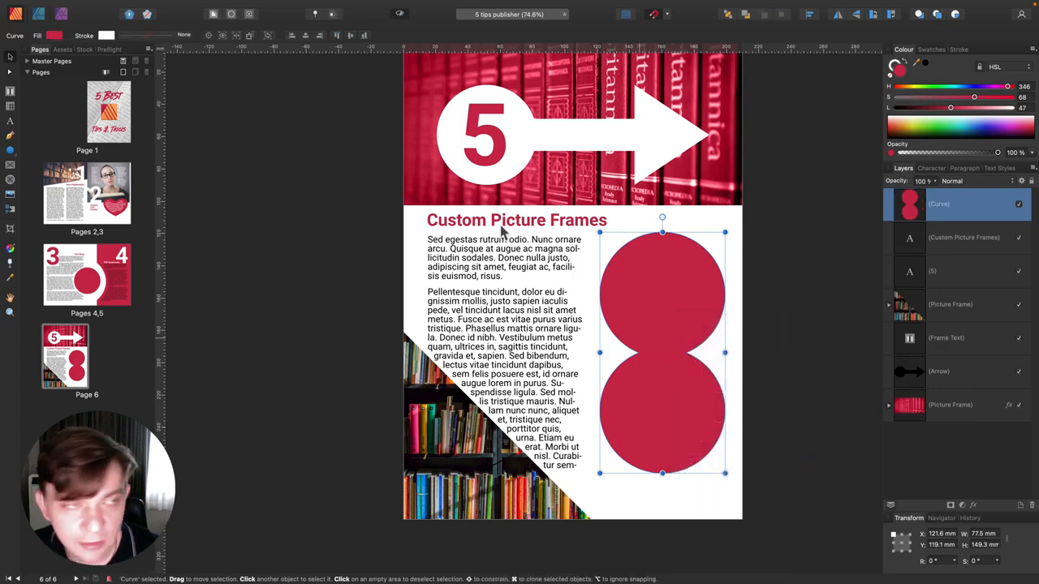
# Delete the two waist nodes where the circles meet, turning the merged shape into a straight-sided capsule
pyautogui.click(10, 71)
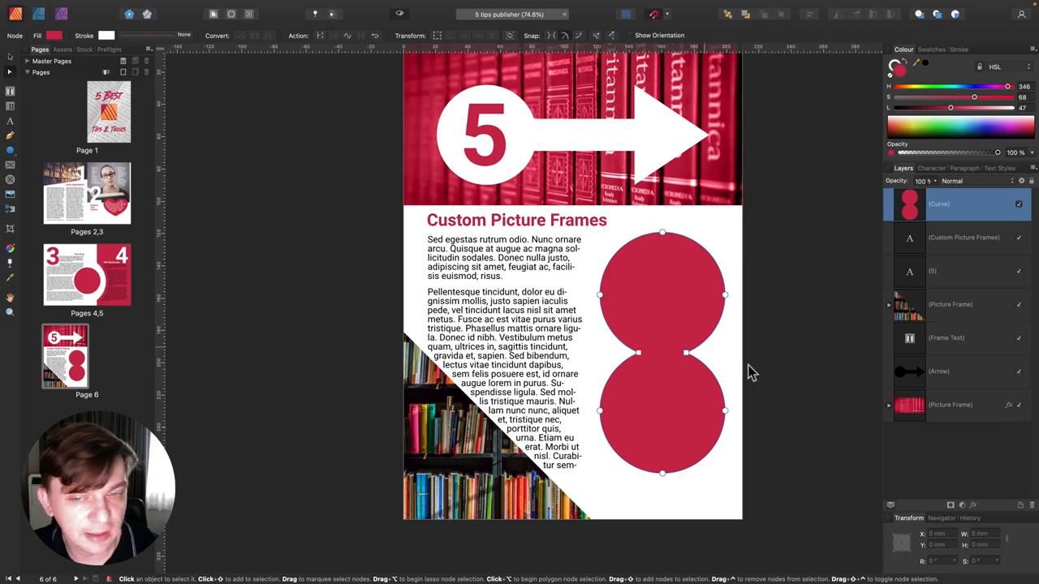
pyautogui.click(639, 355)
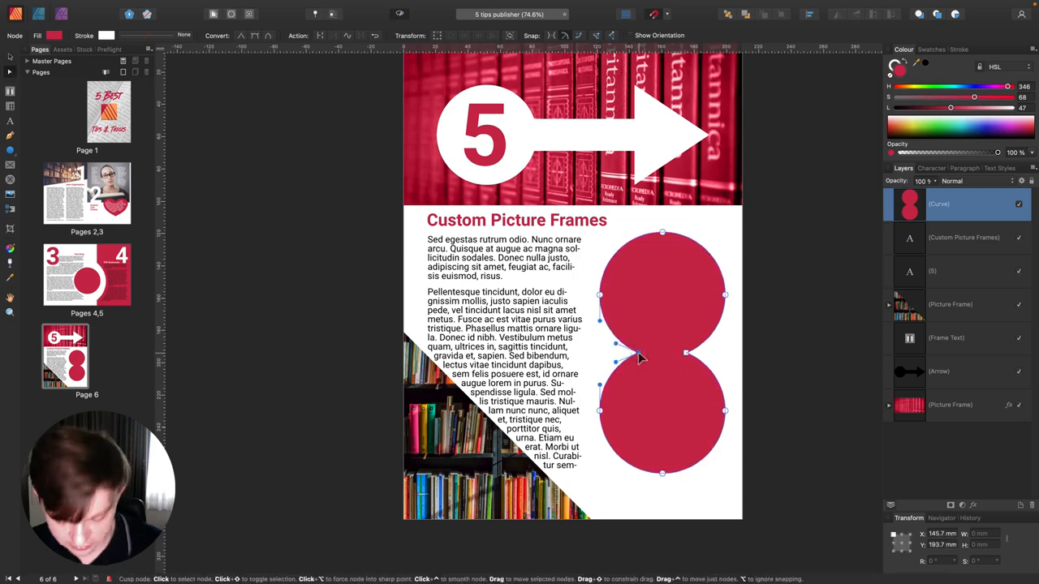
pyautogui.moveTo(638, 355); pyautogui.dragTo(686, 357)
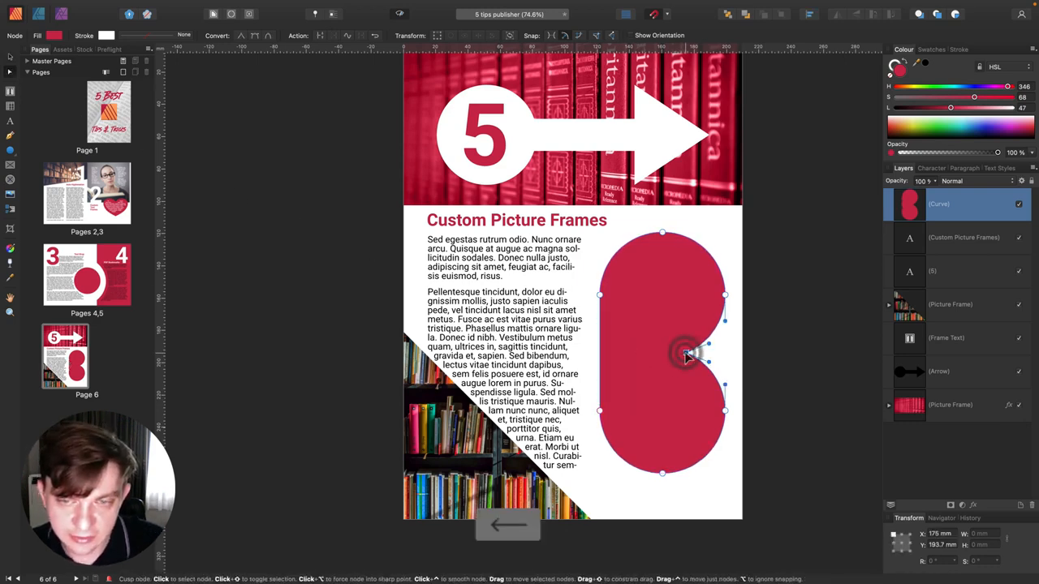
pyautogui.press('BackSpace')
pyautogui.click(10, 57)
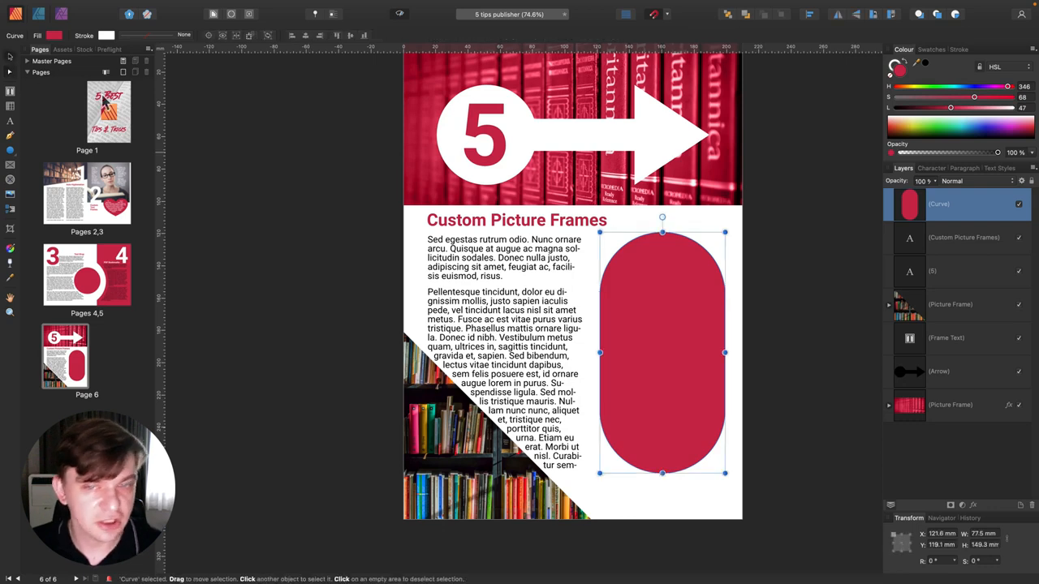
# Shift the capsule slightly away from the body text to about X 123.3 mm and convert it to a picture frame
pyautogui.click(641, 351)
pyautogui.moveTo(640, 349); pyautogui.dragTo(644, 346)
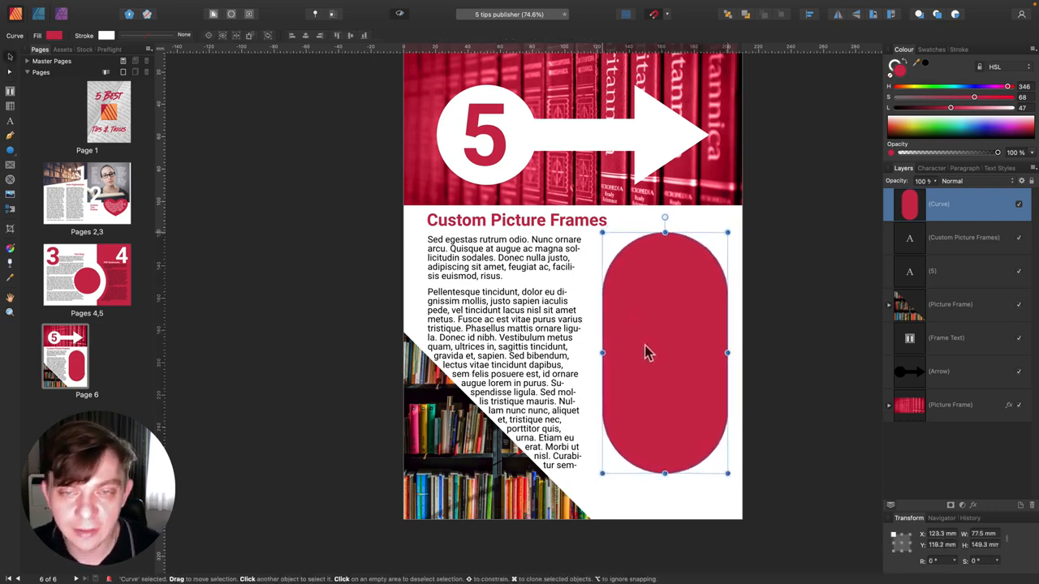
pyautogui.hscroll(-1, 644, 346)
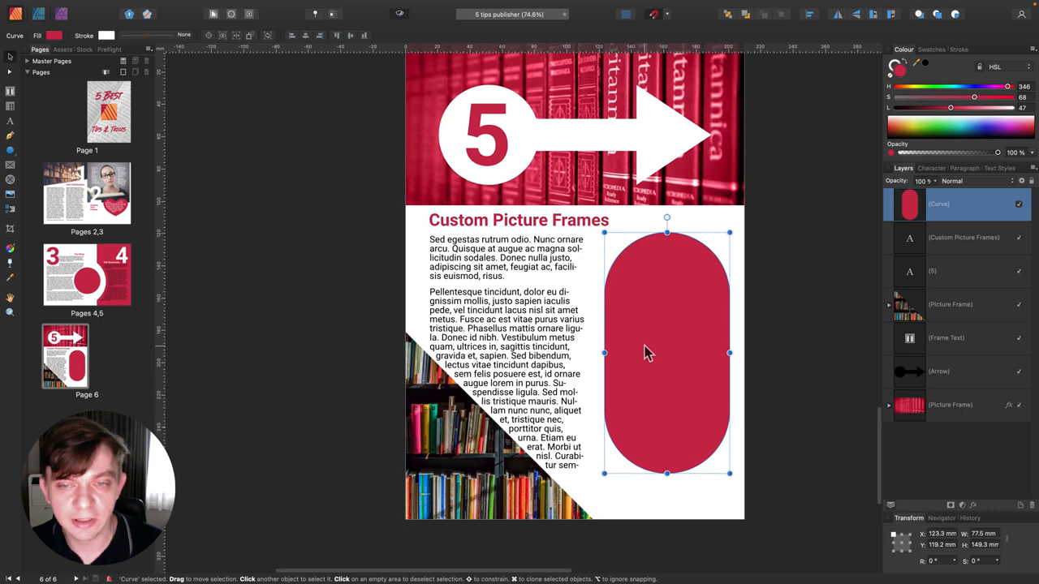
pyautogui.rightClick(671, 313)
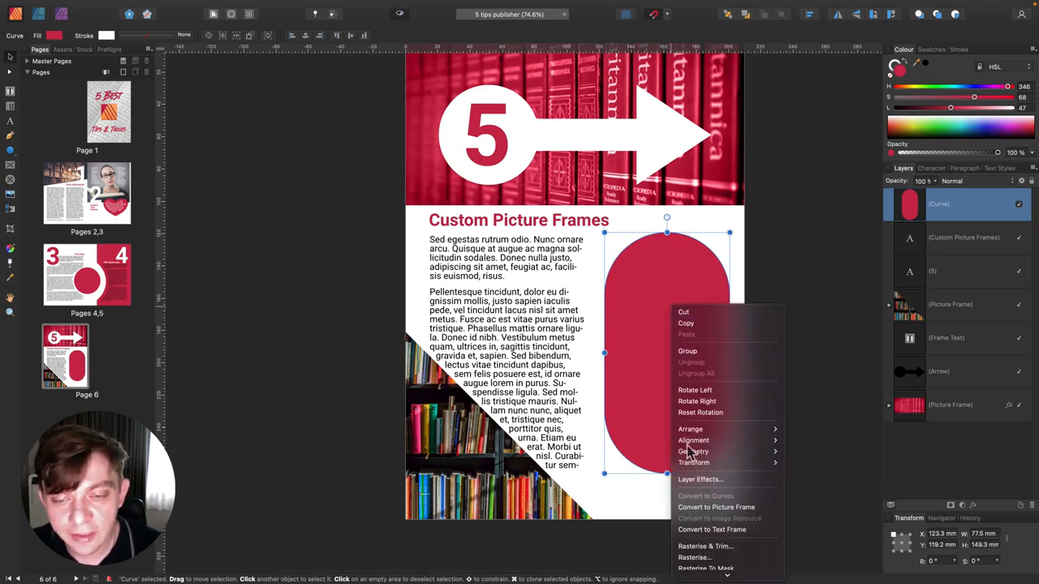
pyautogui.click(727, 513)
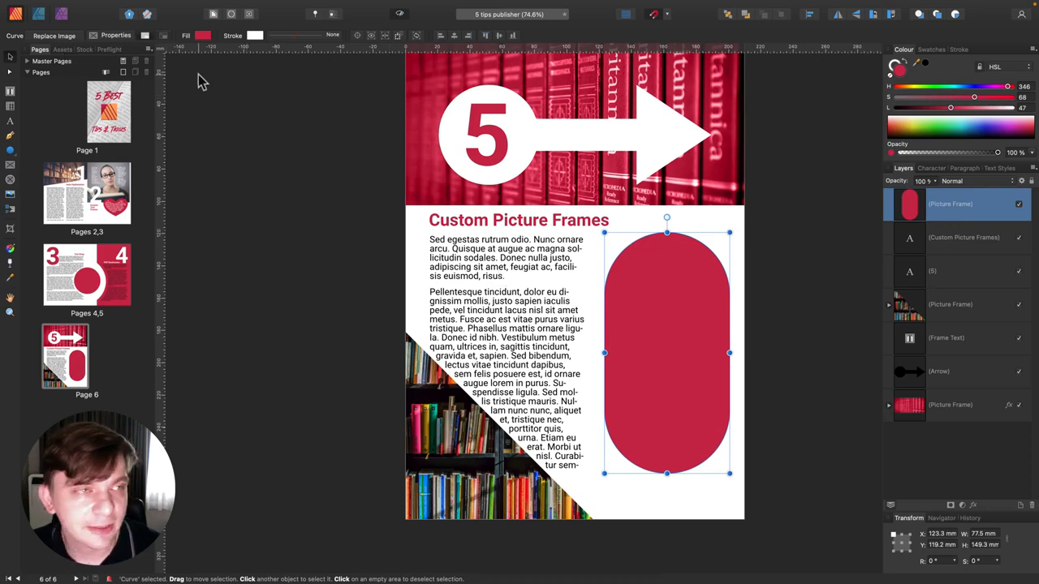
# Search the Pixabay stock images for "books"
pyautogui.click(84, 49)
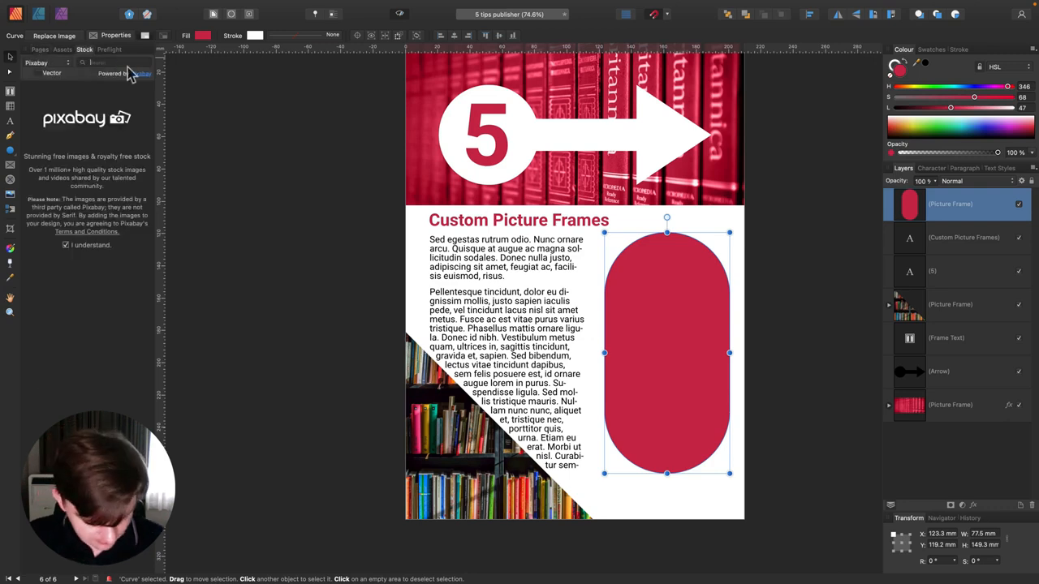
pyautogui.write('books')
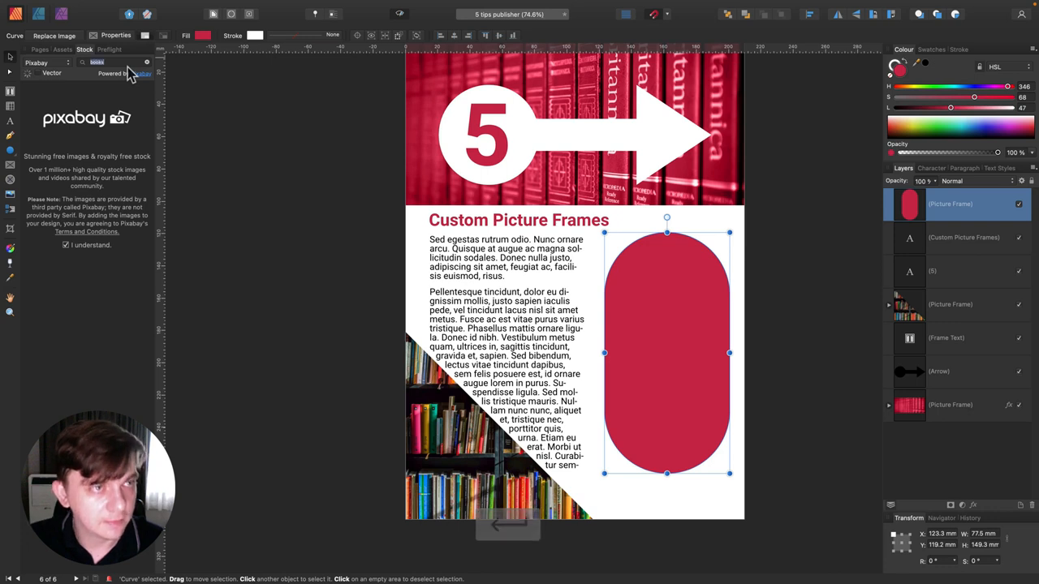
pyautogui.press('Return')
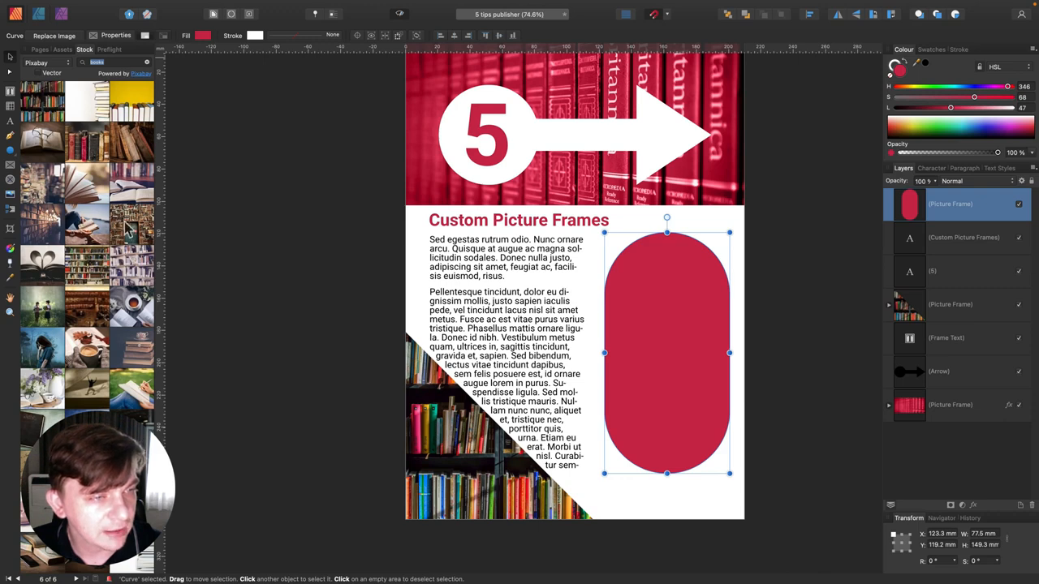
# Place the stock photo of bookshelves around an old green door into the capsule picture frame and dismiss the photo credit
pyautogui.moveTo(127, 230); pyautogui.dragTo(667, 310)
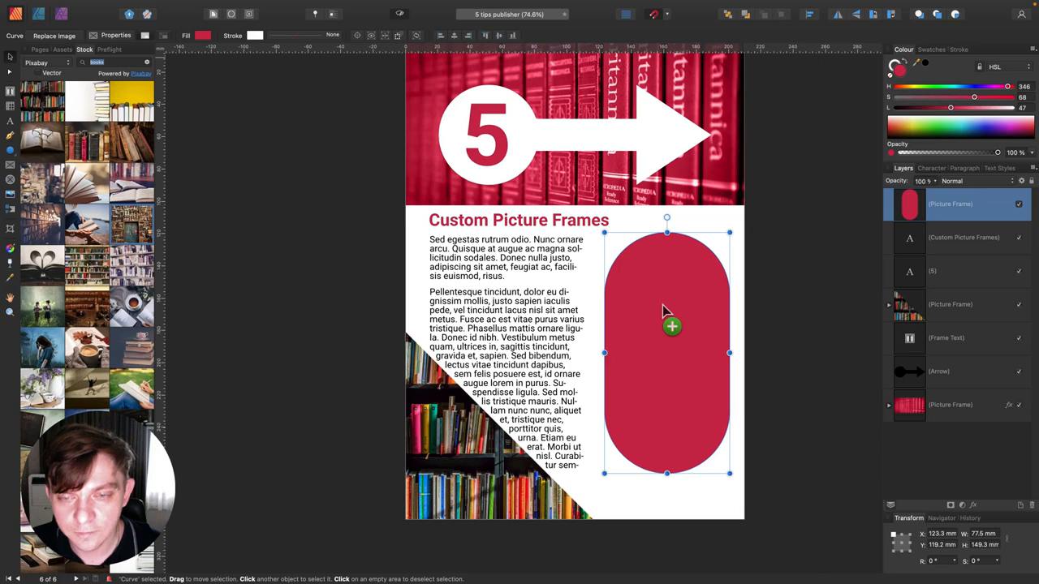
pyautogui.moveTo(665, 301); pyautogui.dragTo(667, 307)
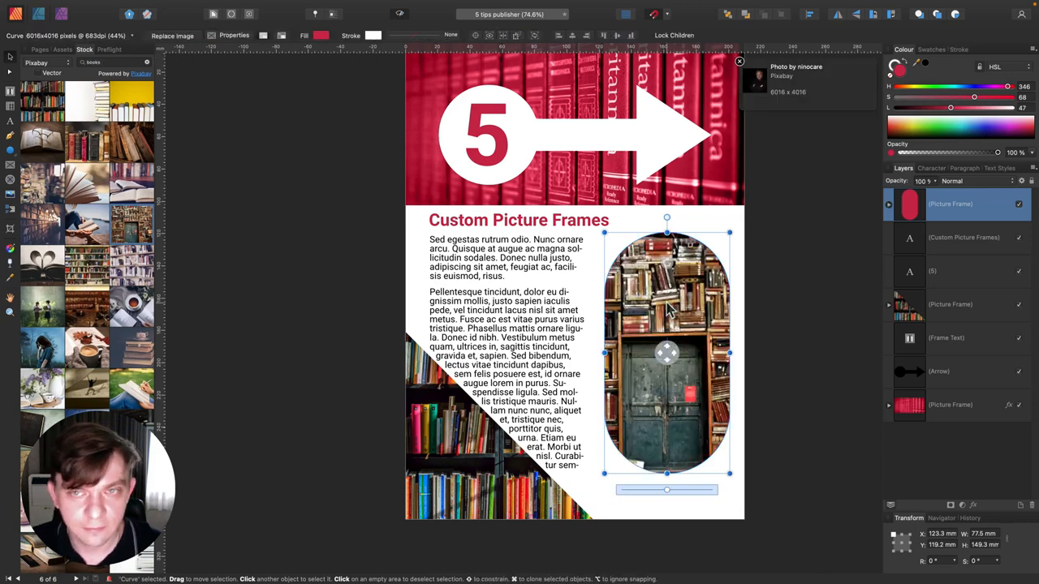
pyautogui.click(739, 61)
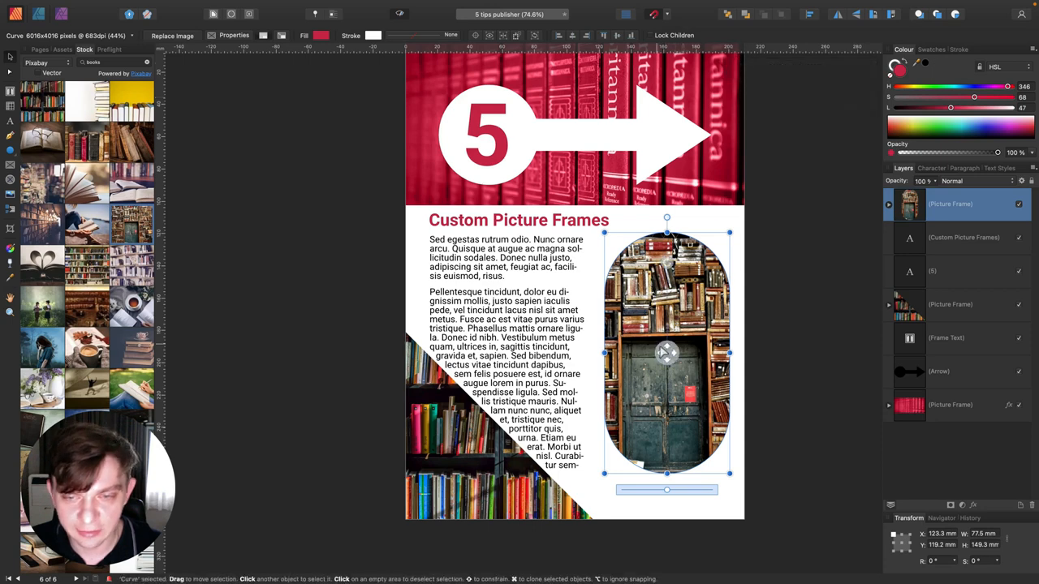
# Nudge the capsule picture frame to about X 123.6 mm, Y 120.2 mm, keeping the door photo's placement inside it
pyautogui.moveTo(667, 352); pyautogui.dragTo(665, 357)
pyautogui.moveTo(716, 362); pyautogui.dragTo(677, 362)
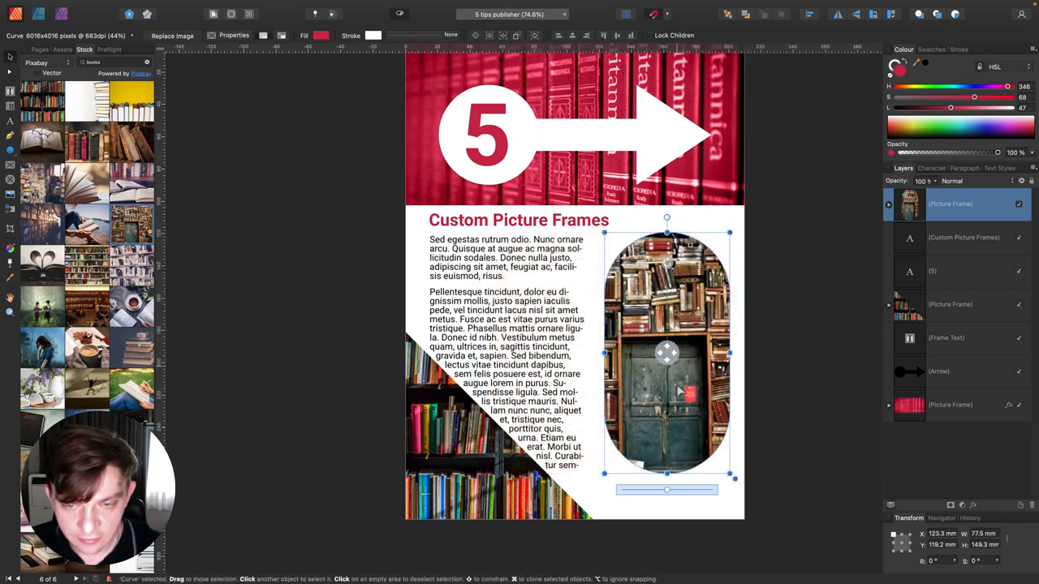
pyautogui.moveTo(667, 498)
pyautogui.mouseDown()
pyautogui.moveTo(638, 496)
pyautogui.moveTo(688, 493)
pyautogui.moveTo(626, 495)
pyautogui.moveTo(716, 496)
pyautogui.moveTo(670, 494)
pyautogui.mouseUp()
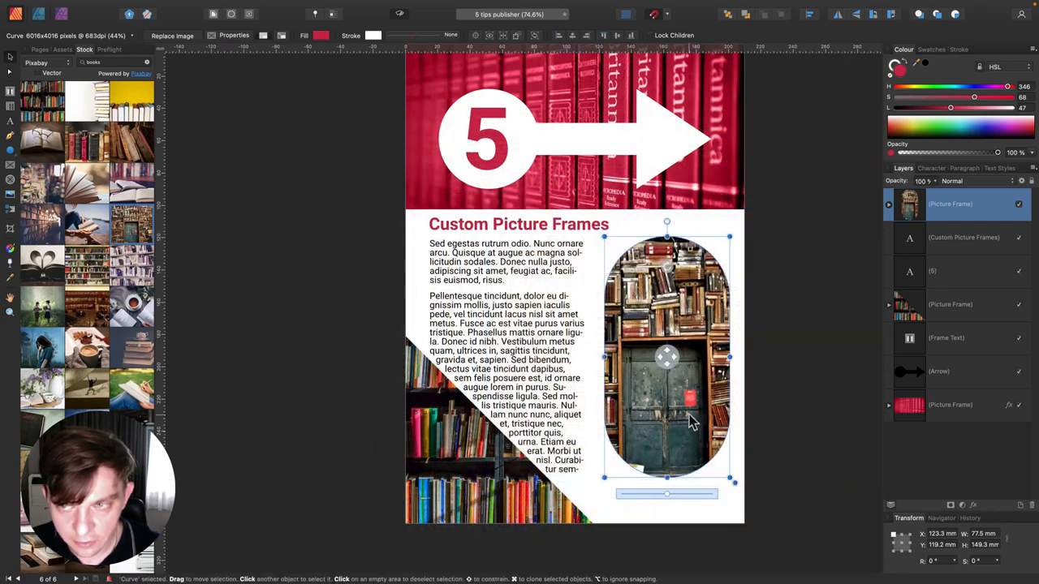
pyautogui.click(721, 226)
pyautogui.click(682, 285)
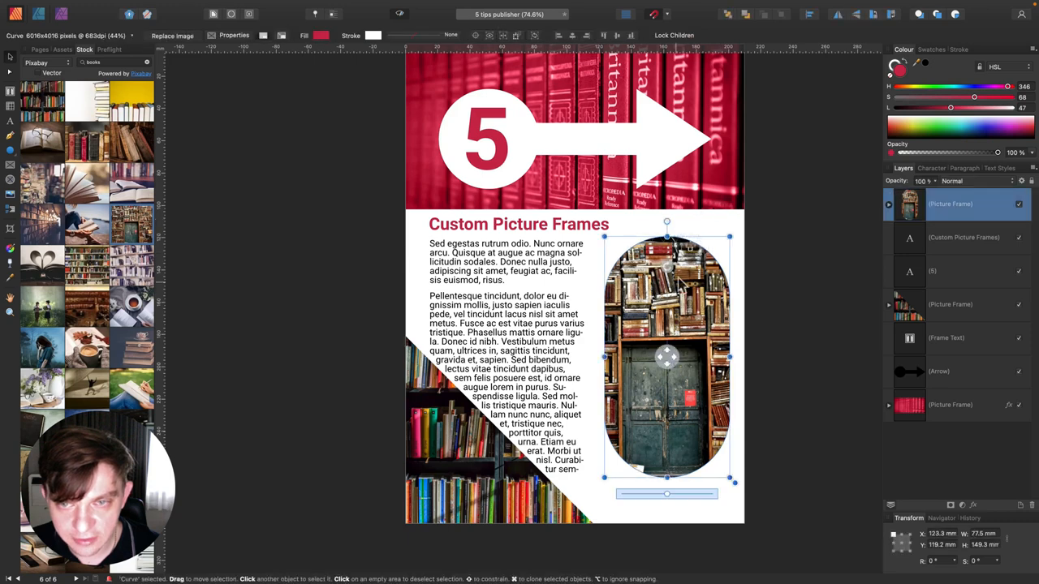
pyautogui.moveTo(706, 276)
pyautogui.mouseDown()
pyautogui.moveTo(696, 280)
pyautogui.moveTo(708, 294)
pyautogui.moveTo(691, 281)
pyautogui.moveTo(708, 282)
pyautogui.mouseUp()
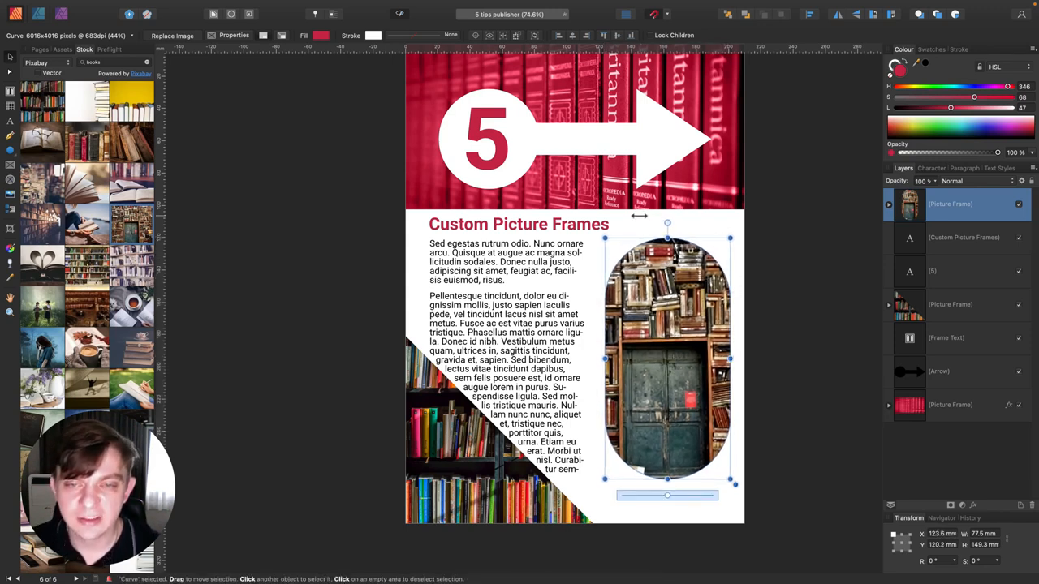
# Add a solid-colour Outline layer effect aligned outside the capsule picture frame, with a radius of about 19.8 px
pyautogui.click(623, 222)
pyautogui.click(686, 250)
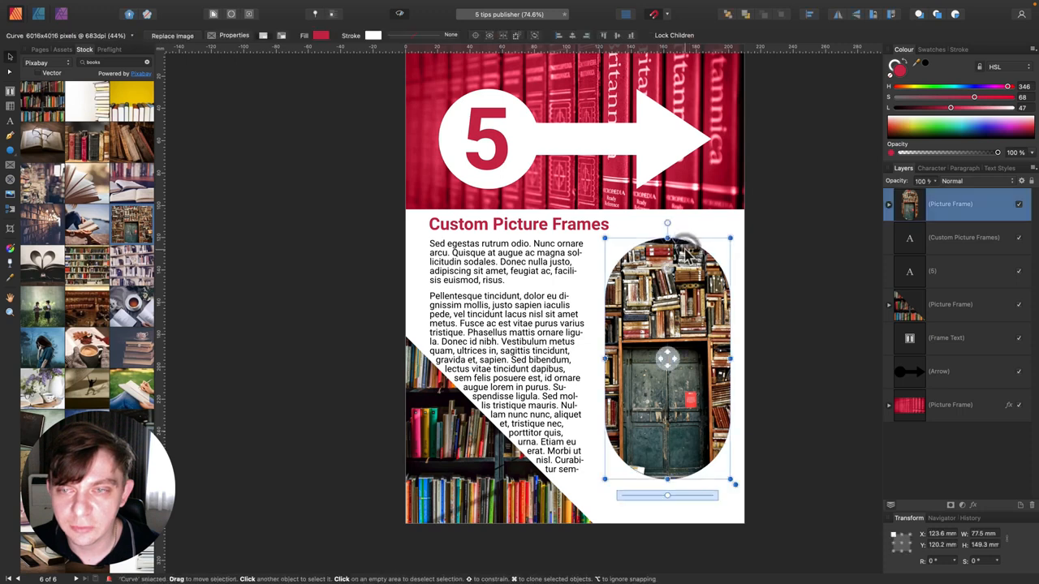
pyautogui.click(974, 505)
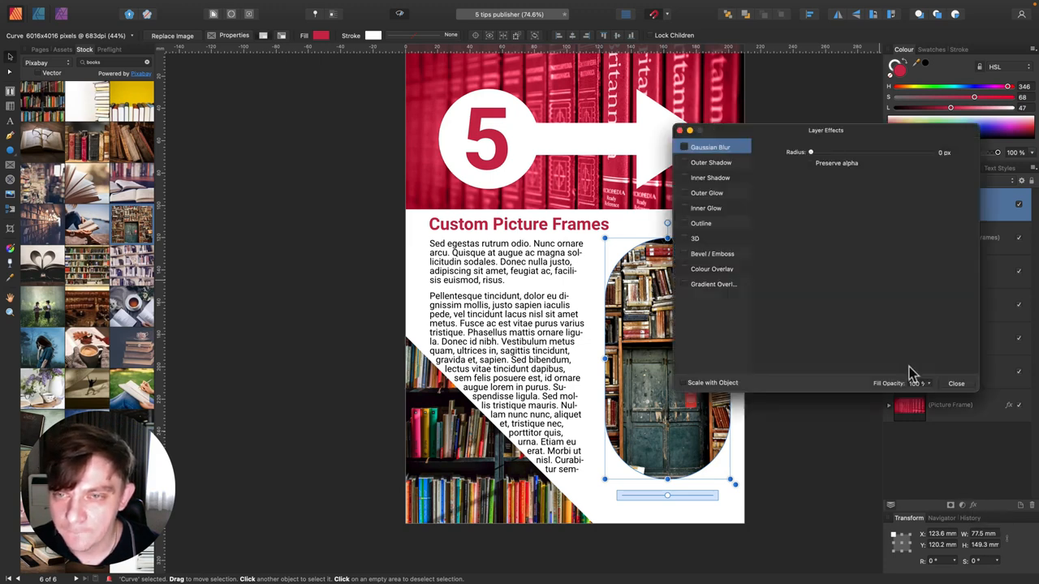
pyautogui.moveTo(774, 137); pyautogui.dragTo(833, 208)
pyautogui.click(771, 295)
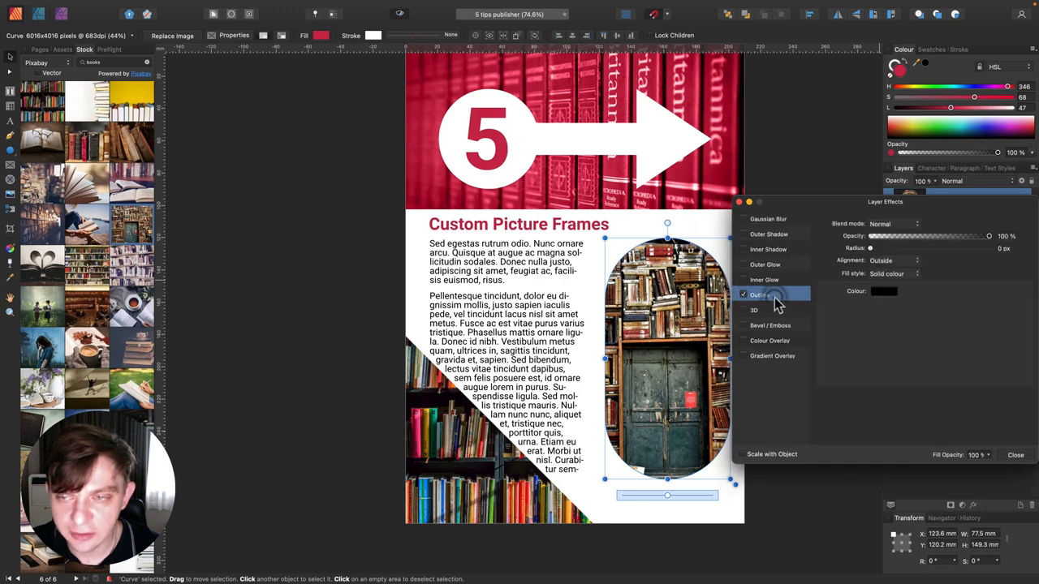
pyautogui.moveTo(873, 251); pyautogui.dragTo(937, 256)
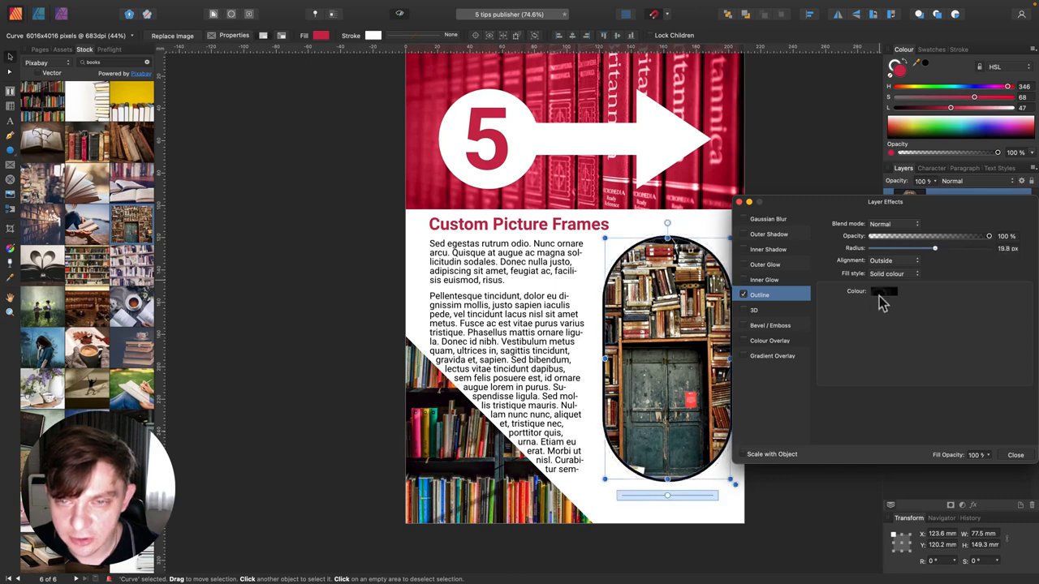
# Colour the capsule's outline with the red sampled from the page (H 346, S 68, L 47) and increase its radius slightly
pyautogui.click(882, 292)
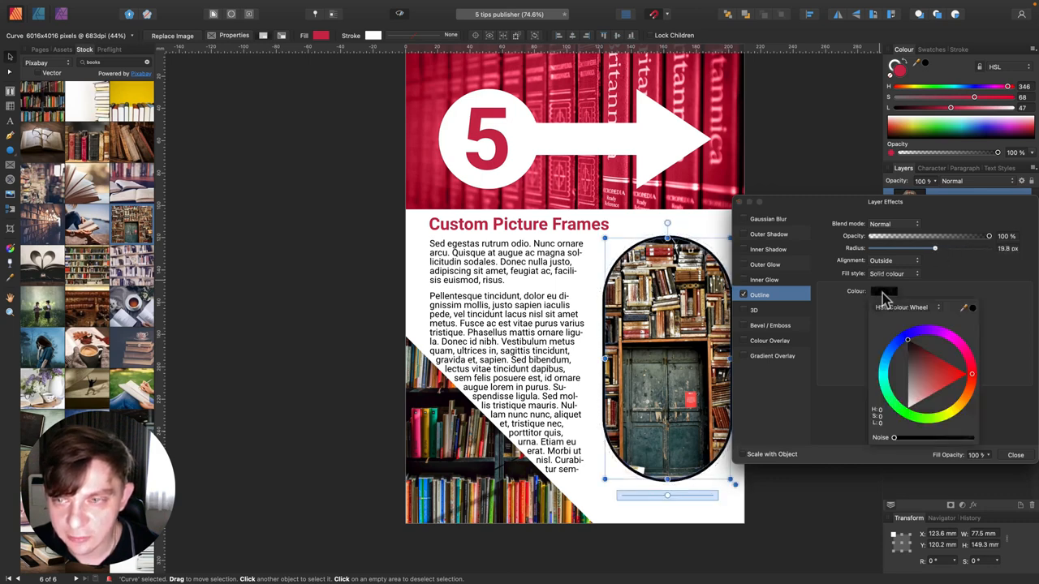
pyautogui.moveTo(963, 307); pyautogui.dragTo(600, 231)
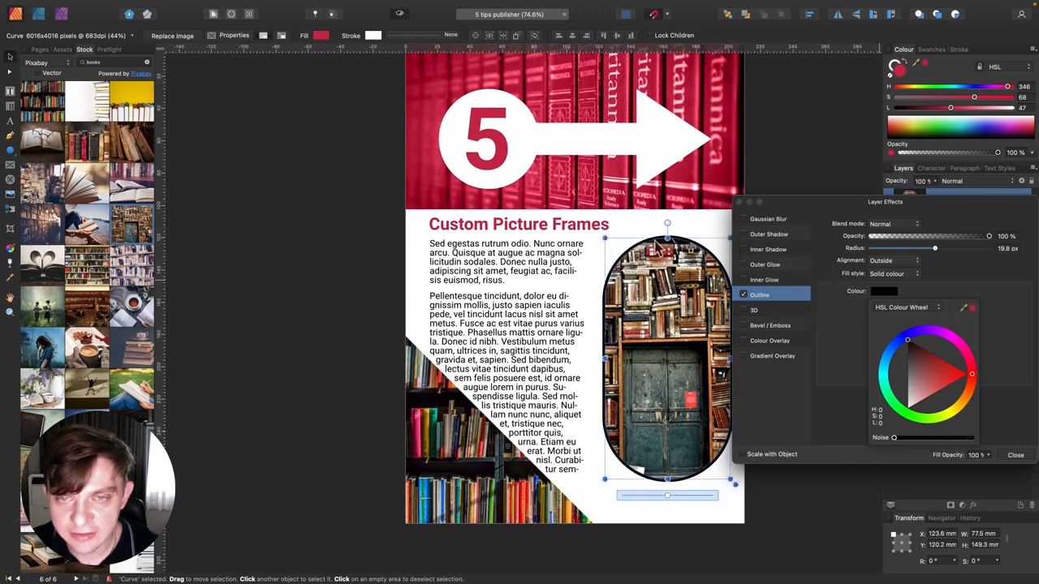
pyautogui.click(972, 309)
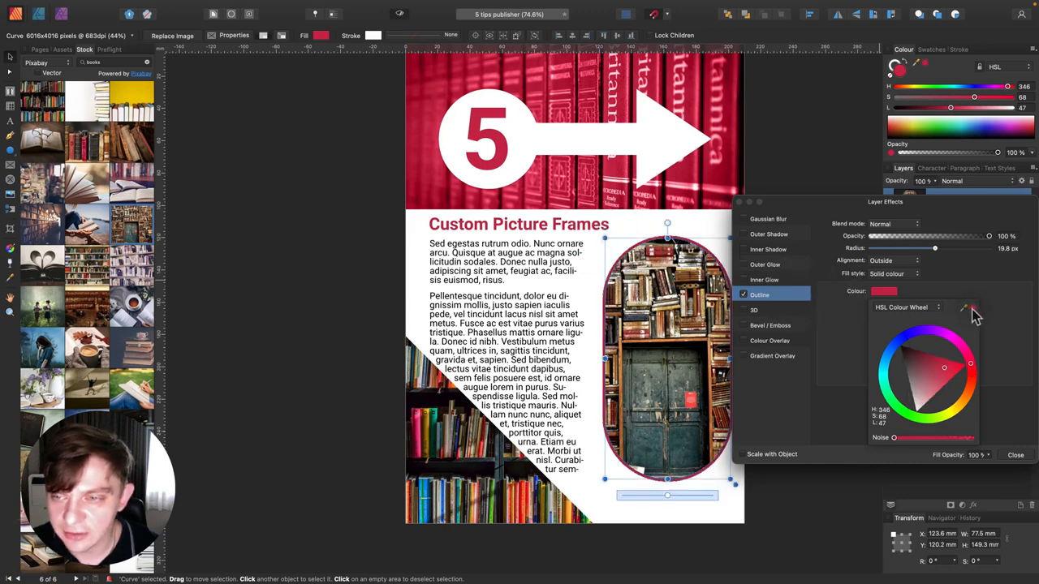
pyautogui.click(967, 268)
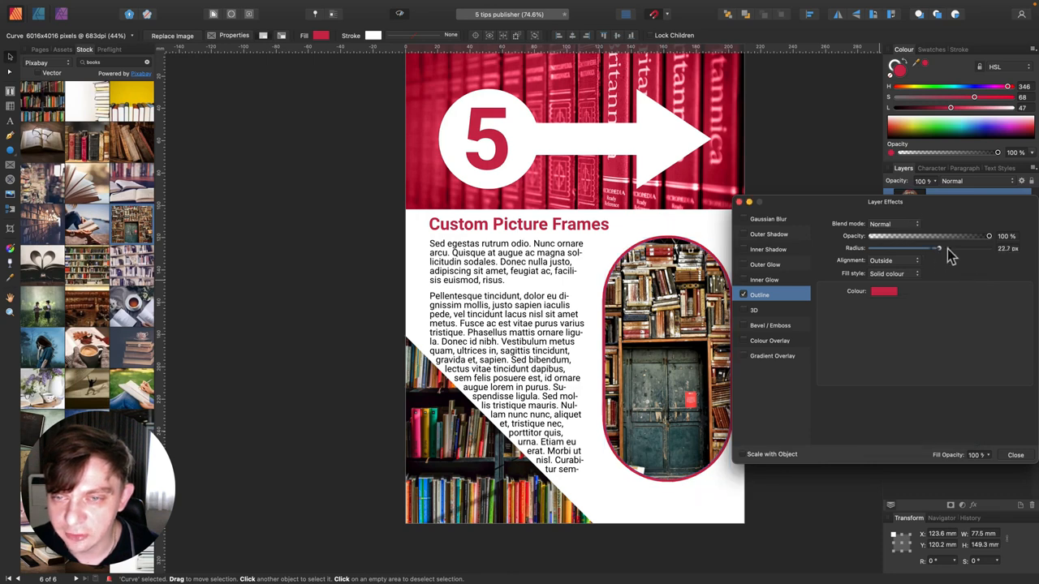
pyautogui.click(1015, 454)
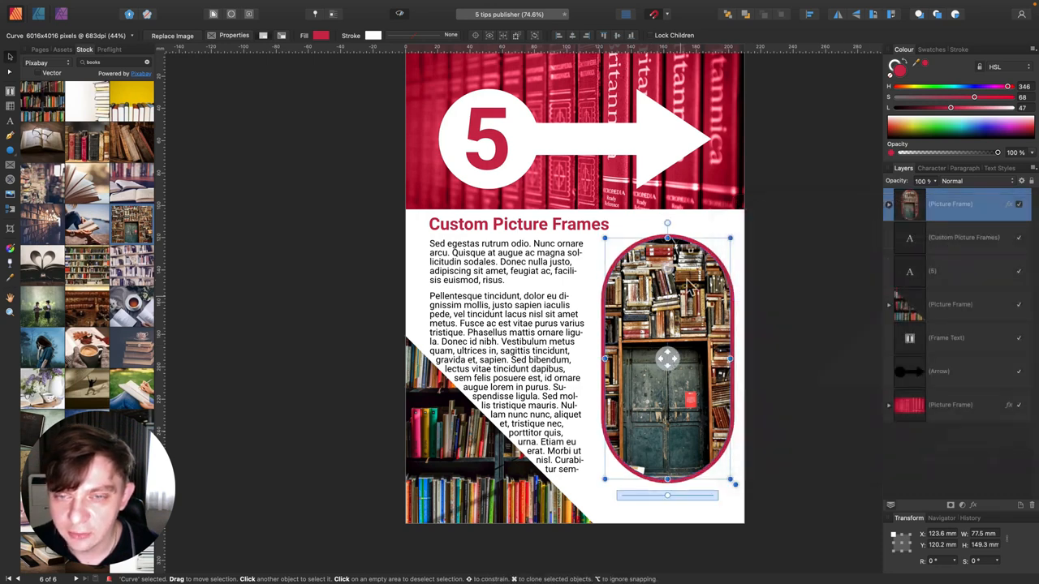
# Delete the triangular bookshelf picture frame from the page's lower-left corner
pyautogui.click(704, 228)
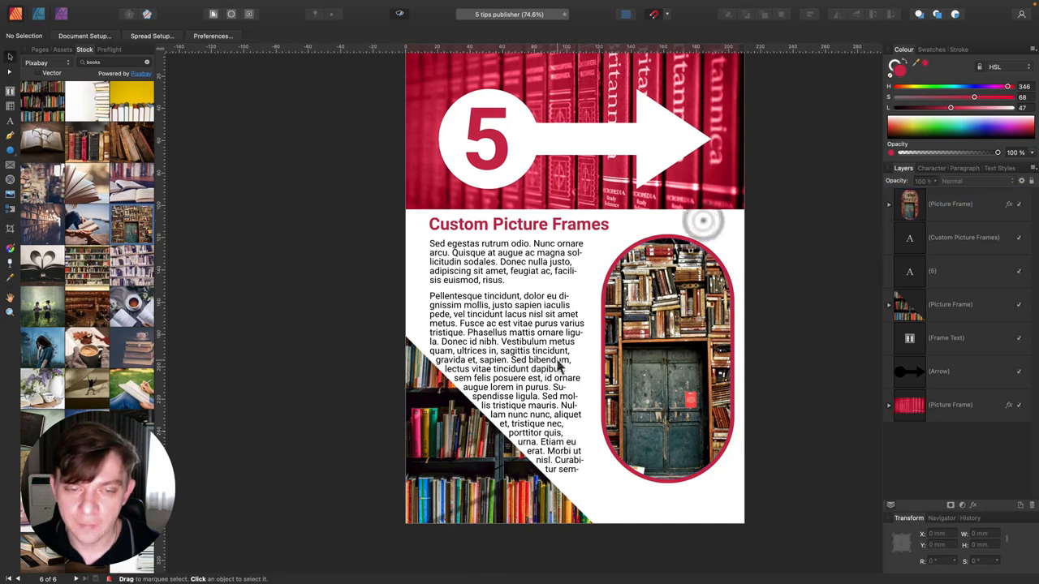
pyautogui.click(462, 448)
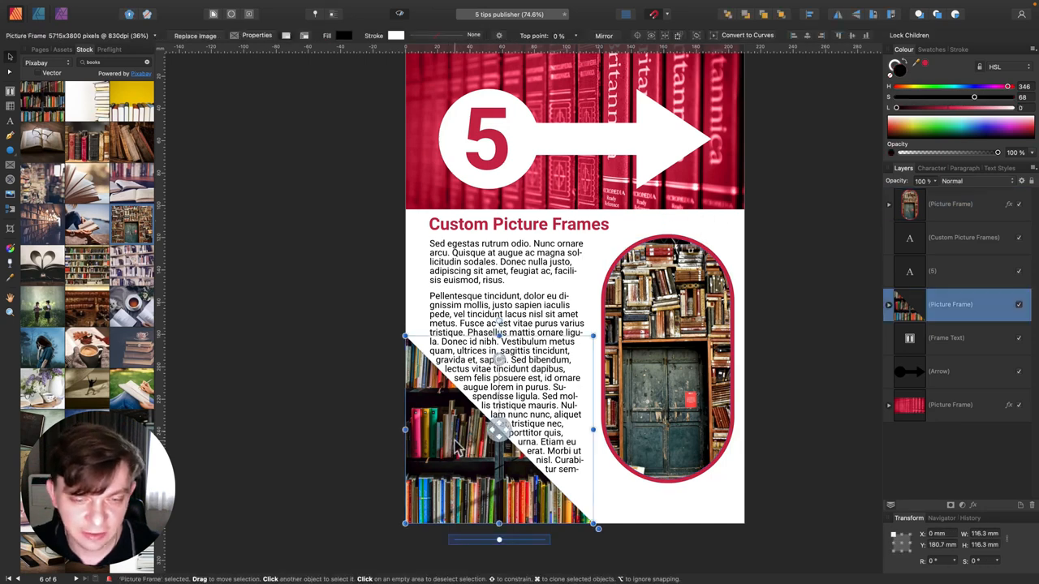
pyautogui.press('Delete')
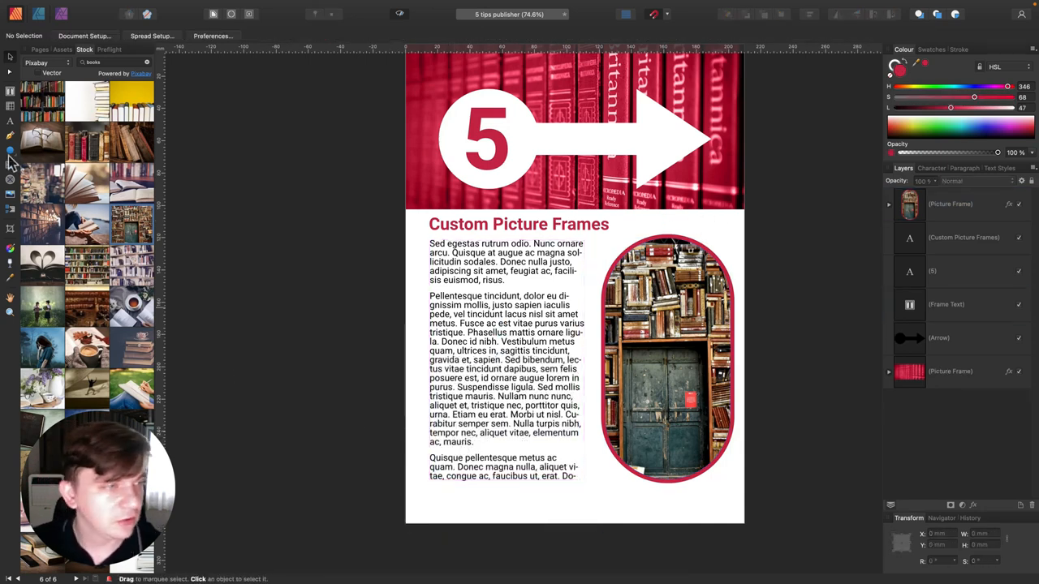
# Draw a triangle about 117.6 mm wide and high in the page's lower-left corner and set its top point to 0%
pyautogui.moveTo(11, 153); pyautogui.dragTo(49, 192)
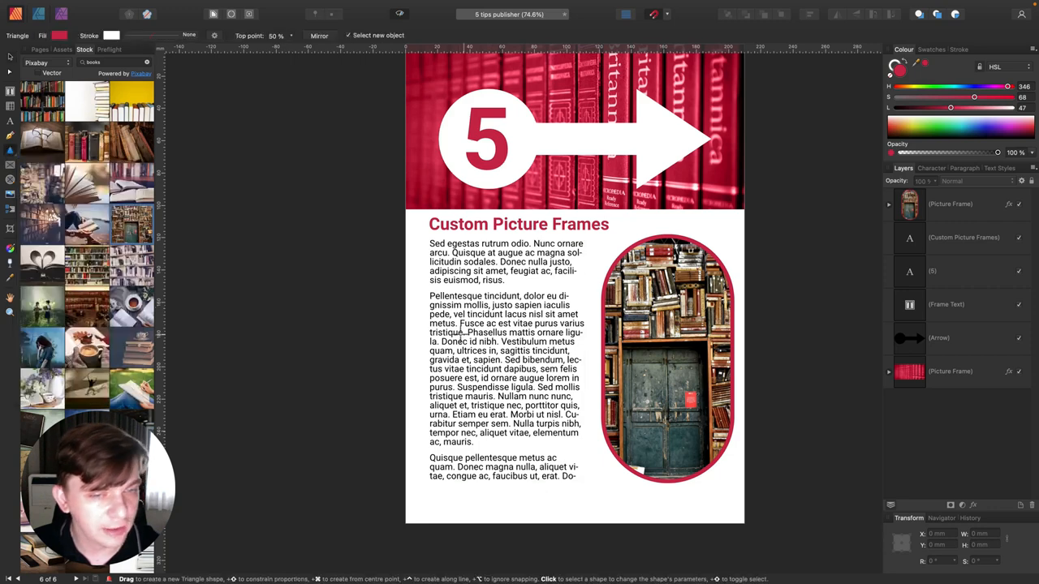
pyautogui.moveTo(410, 332); pyautogui.dragTo(610, 497)
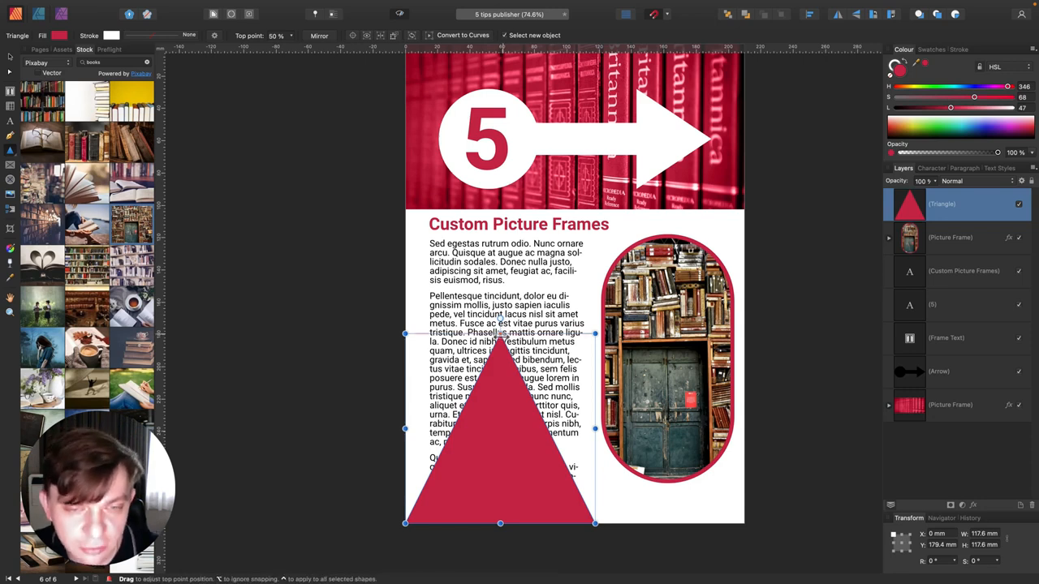
pyautogui.moveTo(501, 322); pyautogui.dragTo(390, 348)
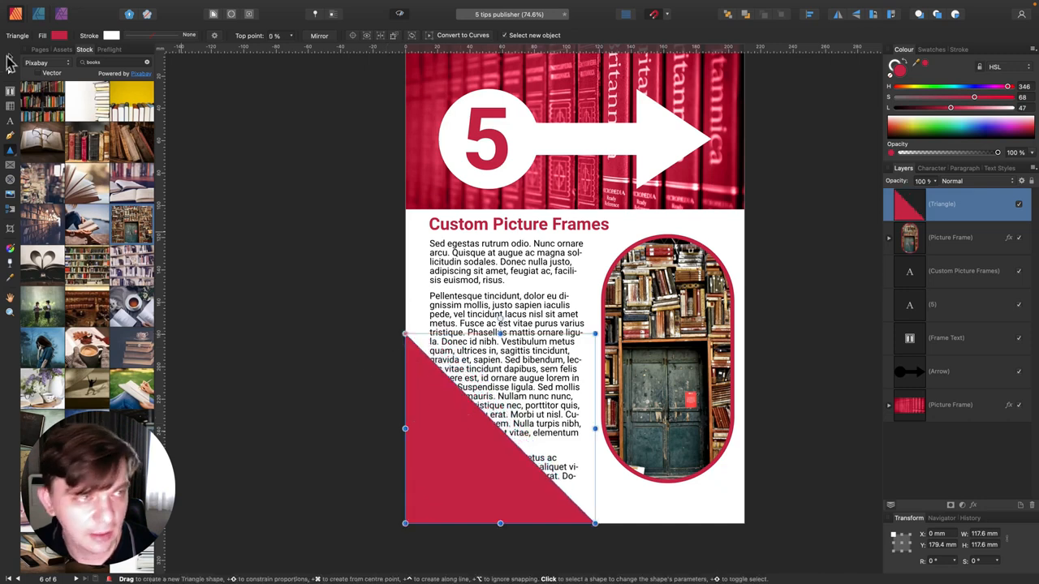
# Convert the red triangle to a picture frame and fill it with the stock photo of library shelves
pyautogui.press('v')
pyautogui.rightClick(444, 421)
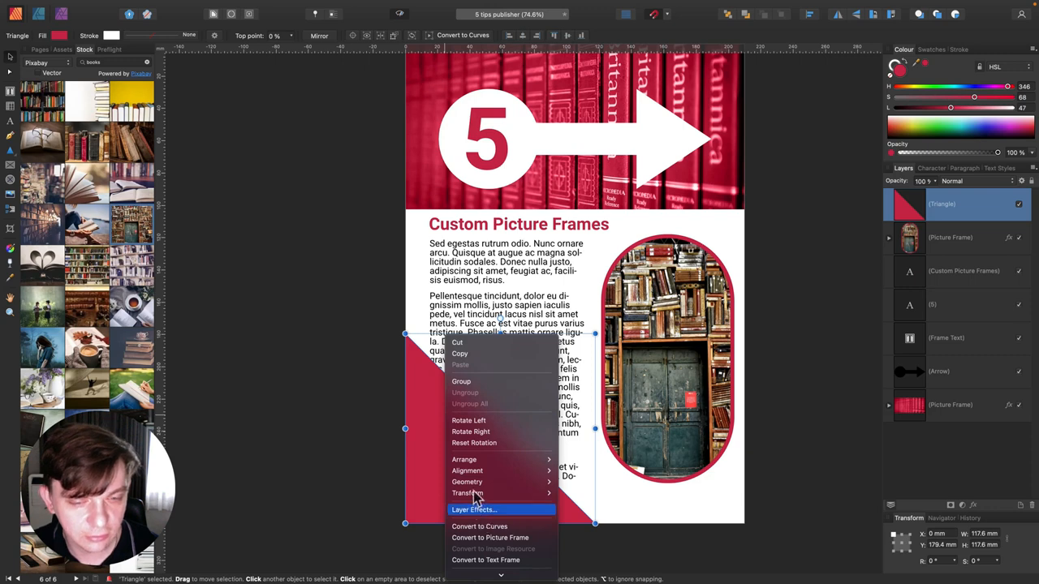
pyautogui.click(487, 538)
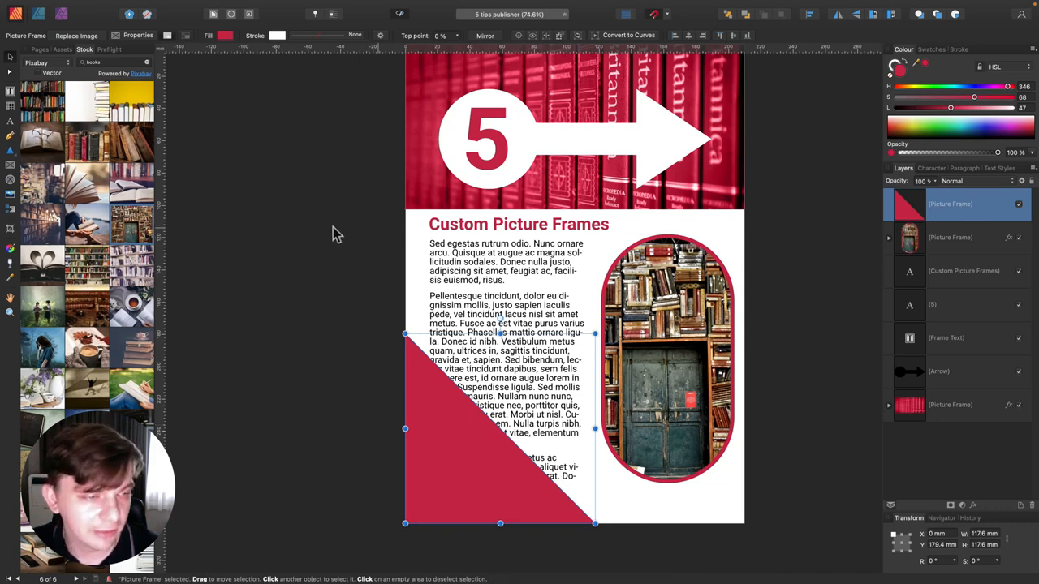
pyautogui.moveTo(94, 265); pyautogui.dragTo(473, 472)
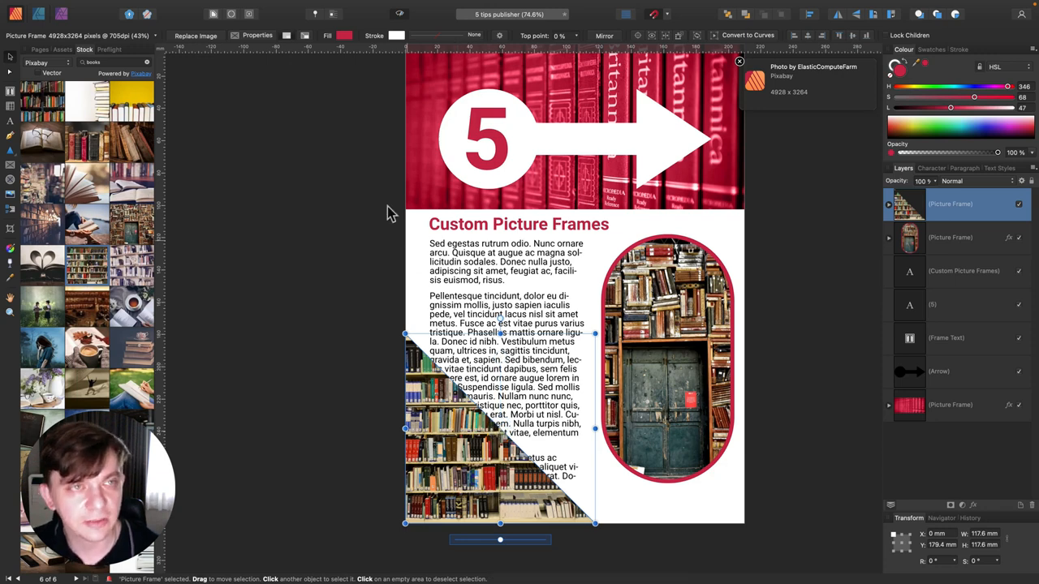
# Apply Tight text wrap to the triangular picture frame, increase its right distance from the text, and deselect it
pyautogui.click(214, 16)
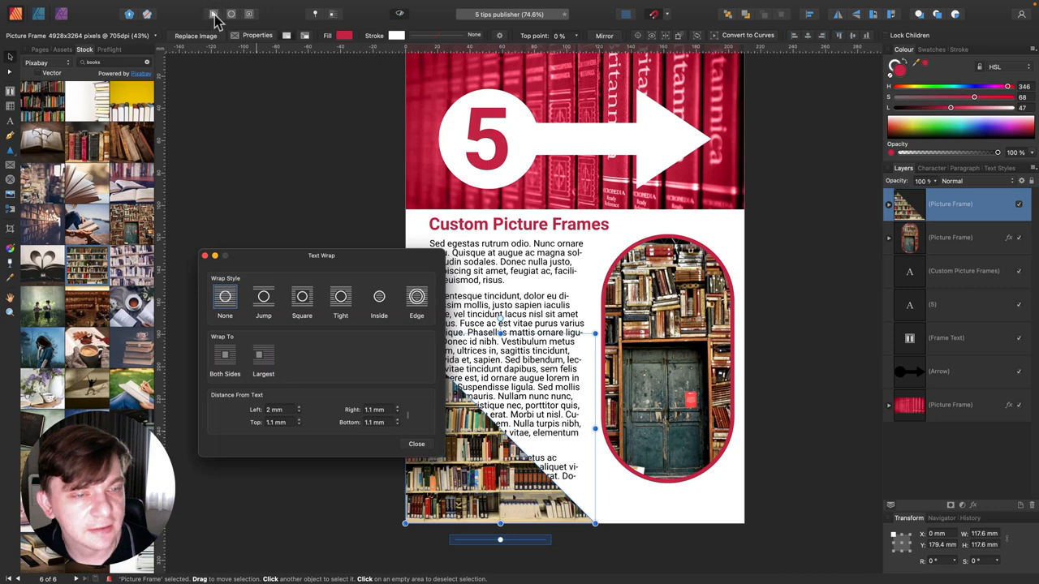
pyautogui.click(340, 299)
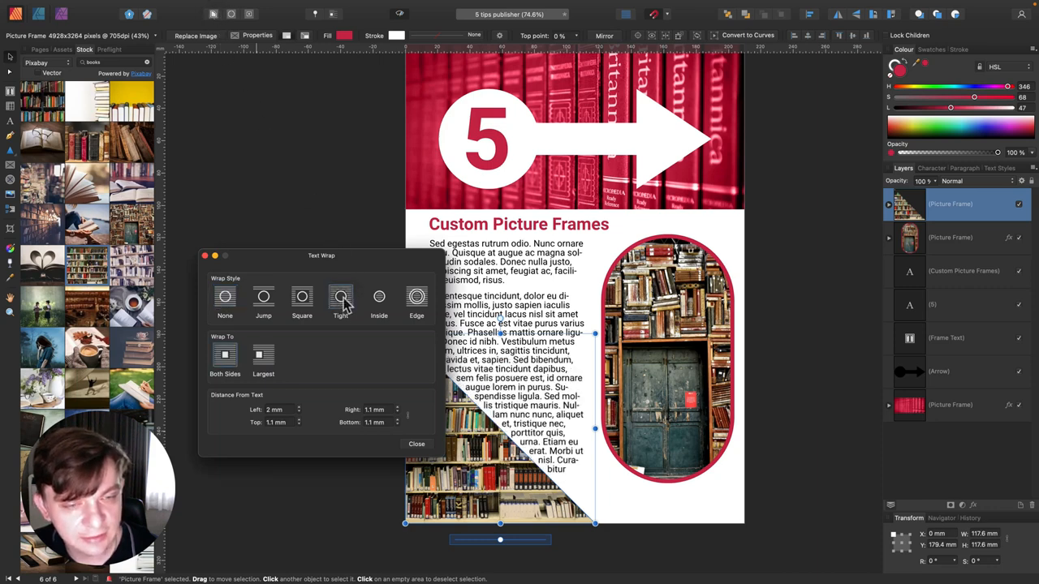
pyautogui.moveTo(398, 413); pyautogui.dragTo(404, 428)
pyautogui.click(415, 447)
pyautogui.click(372, 311)
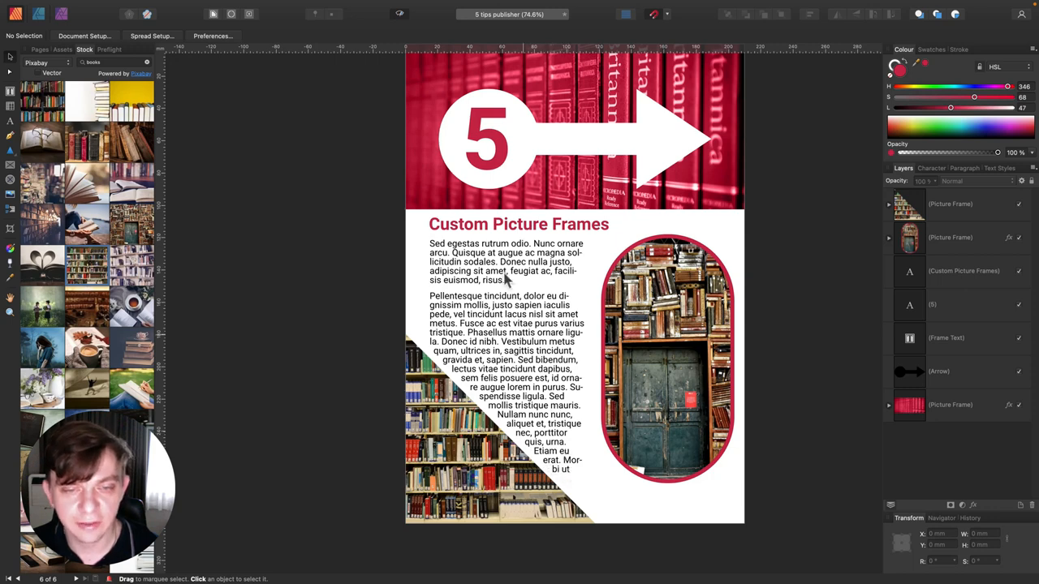
# Open the layer effects of the header bookshelf picture frame and switch its Colour Overlay off and back on to compare
pyautogui.scroll(2, 505, 278)
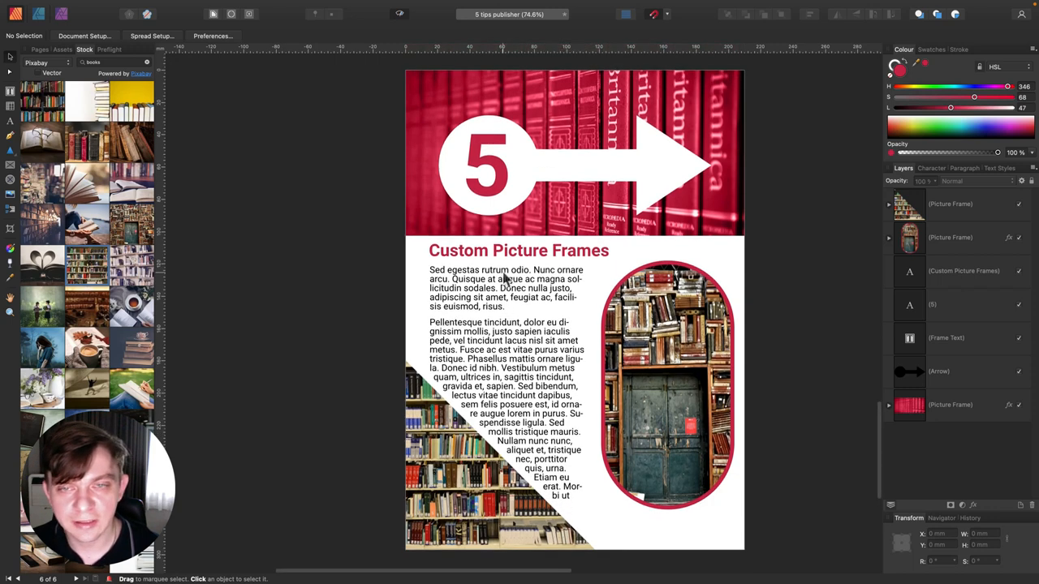
pyautogui.scroll(5, 504, 279)
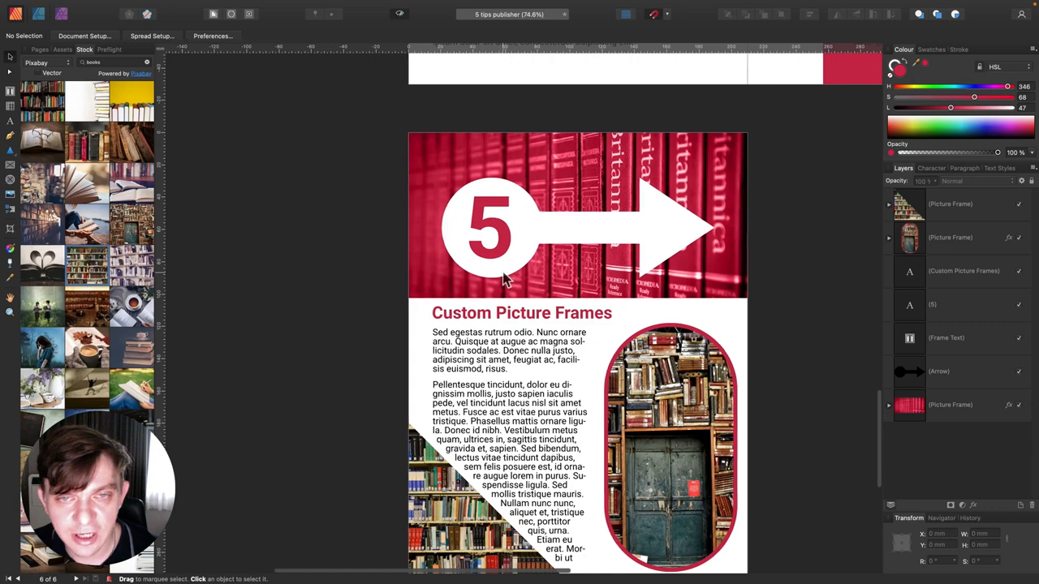
pyautogui.scroll(1, 504, 278)
pyautogui.click(566, 156)
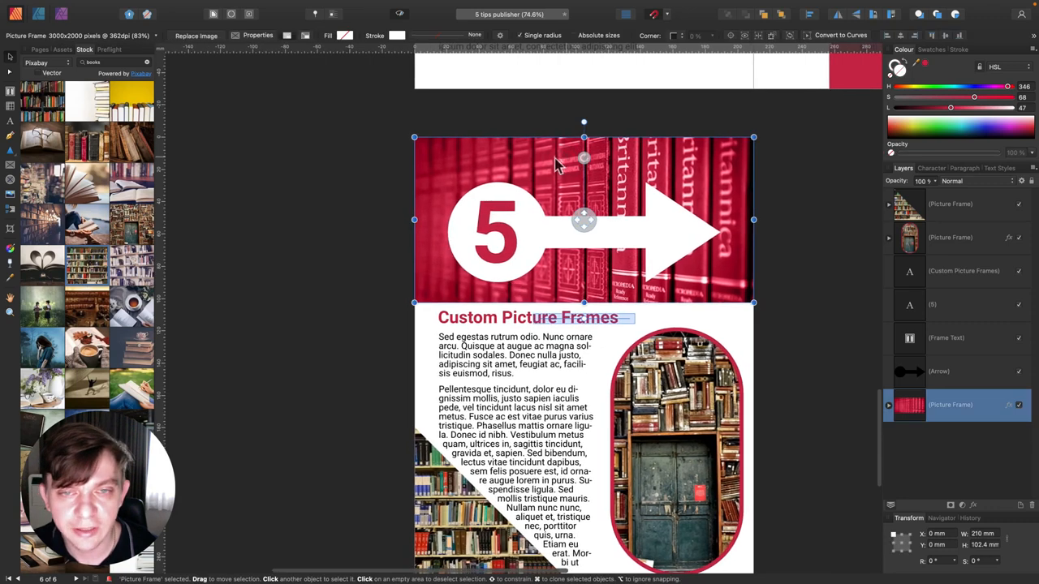
pyautogui.hscroll(-1, 653, 174)
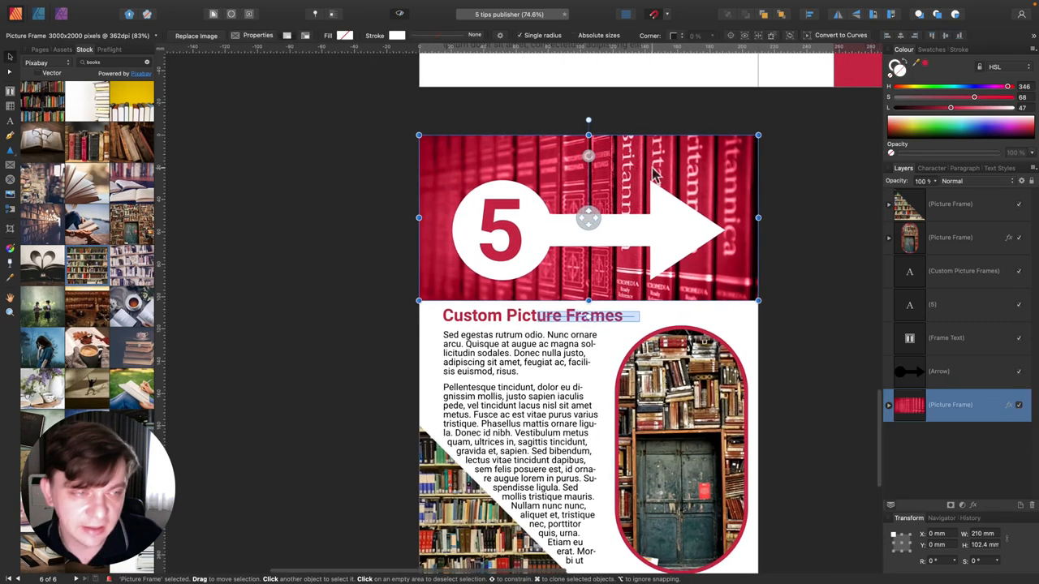
pyautogui.hscroll(-1, 654, 174)
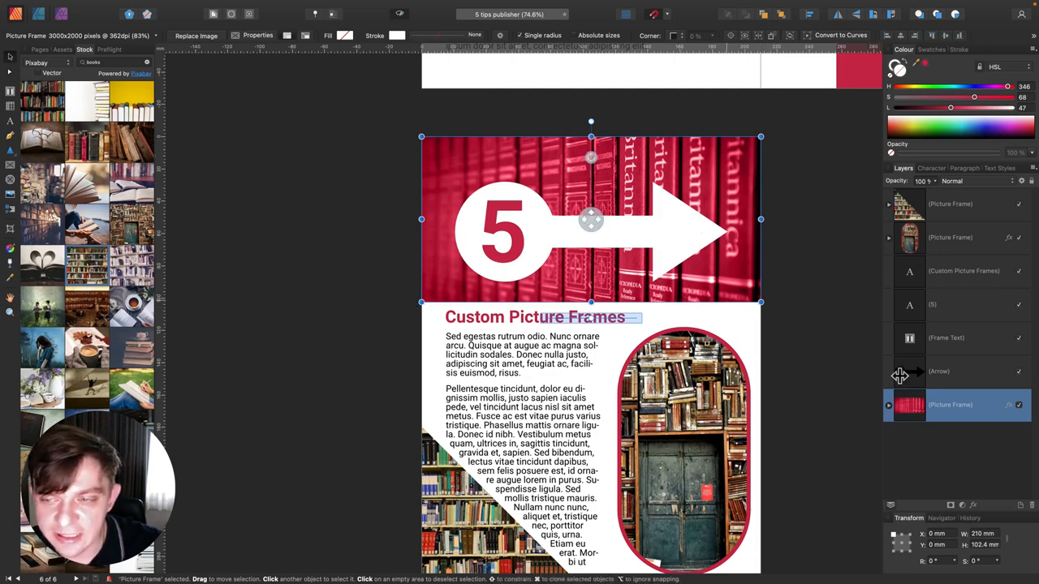
pyautogui.click(974, 506)
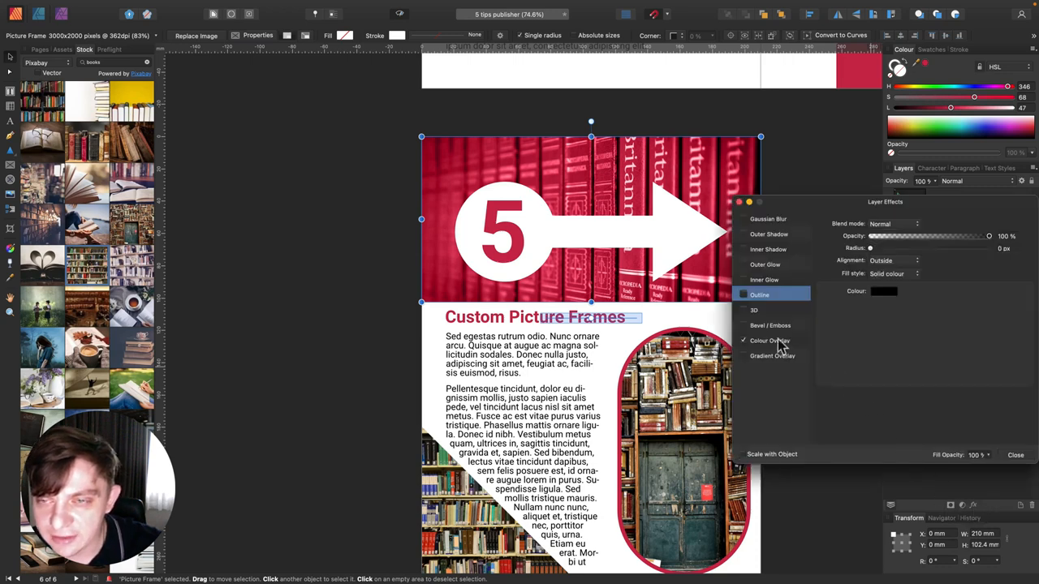
pyautogui.click(763, 342)
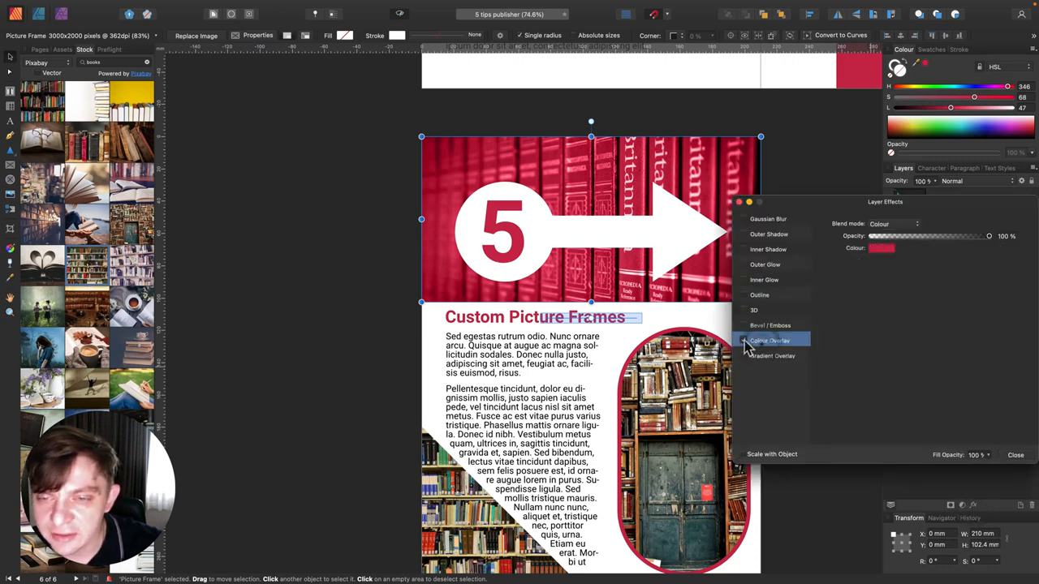
pyautogui.click(744, 341)
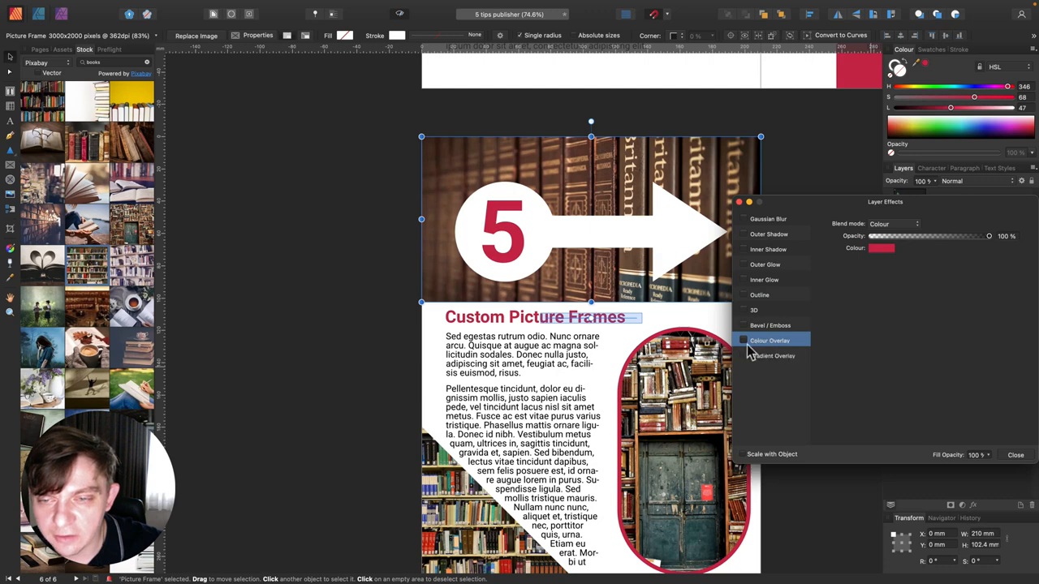
pyautogui.click(743, 342)
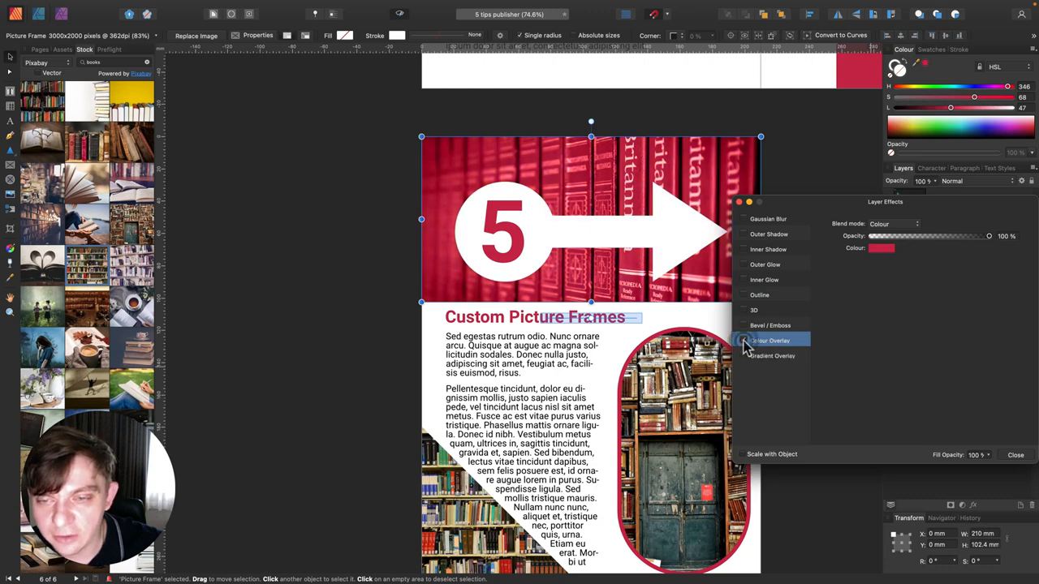
# Change the header frame's Colour Overlay to green, try the Normal blend mode, and return the blend mode to Colour
pyautogui.click(883, 252)
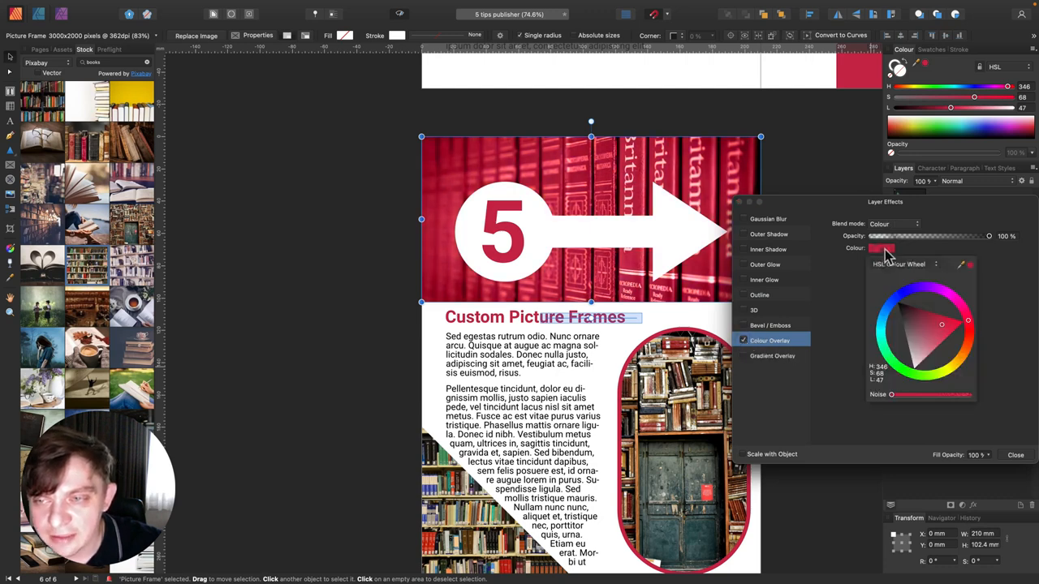
pyautogui.click(899, 371)
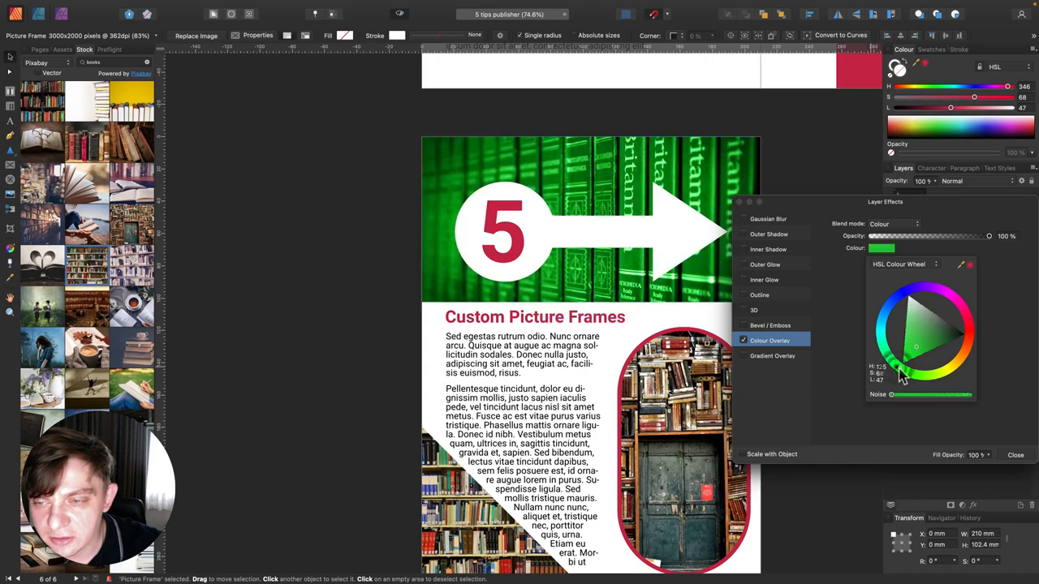
pyautogui.click(892, 224)
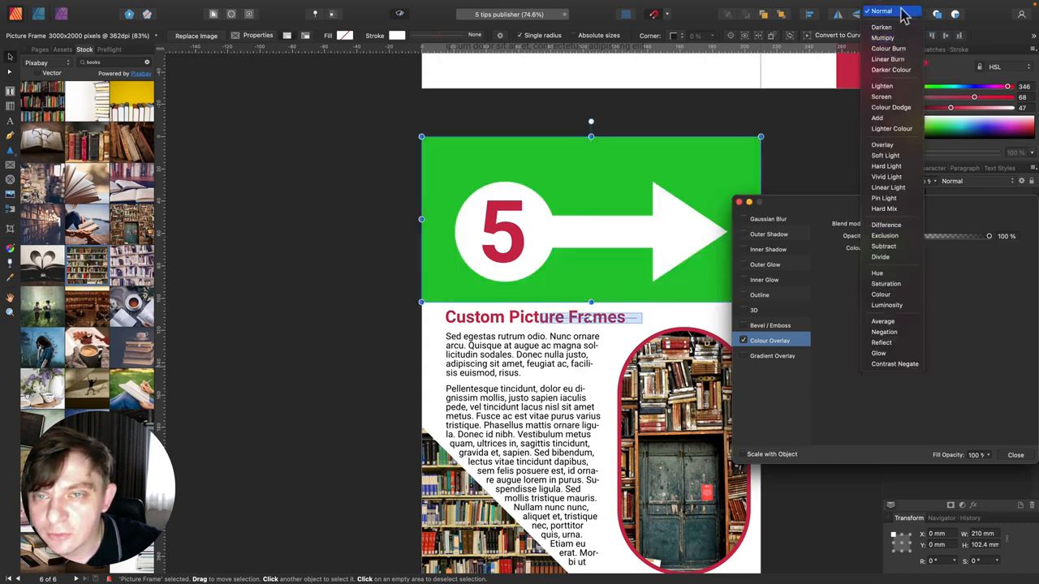
pyautogui.click(901, 11)
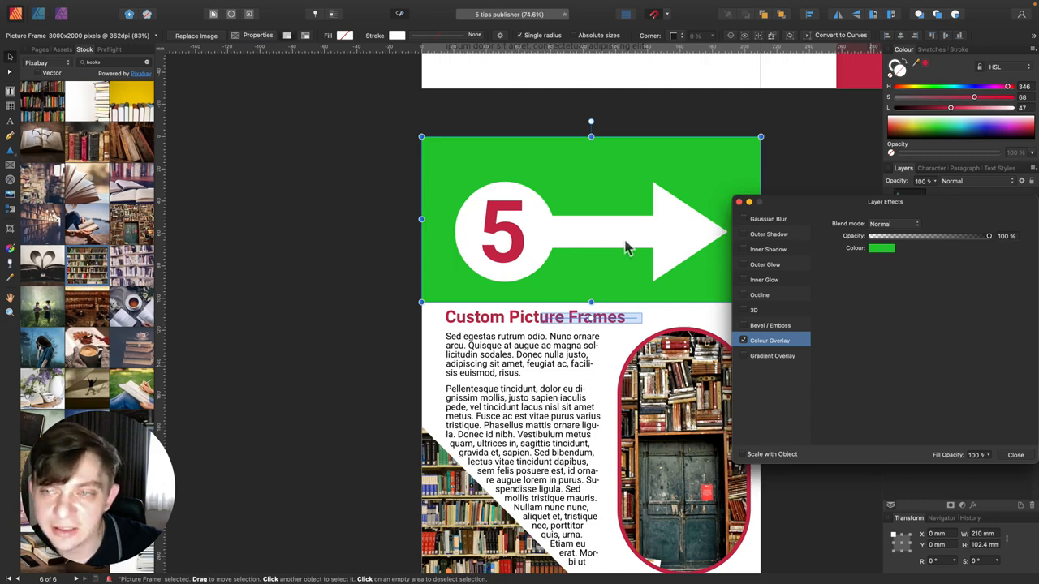
pyautogui.click(890, 225)
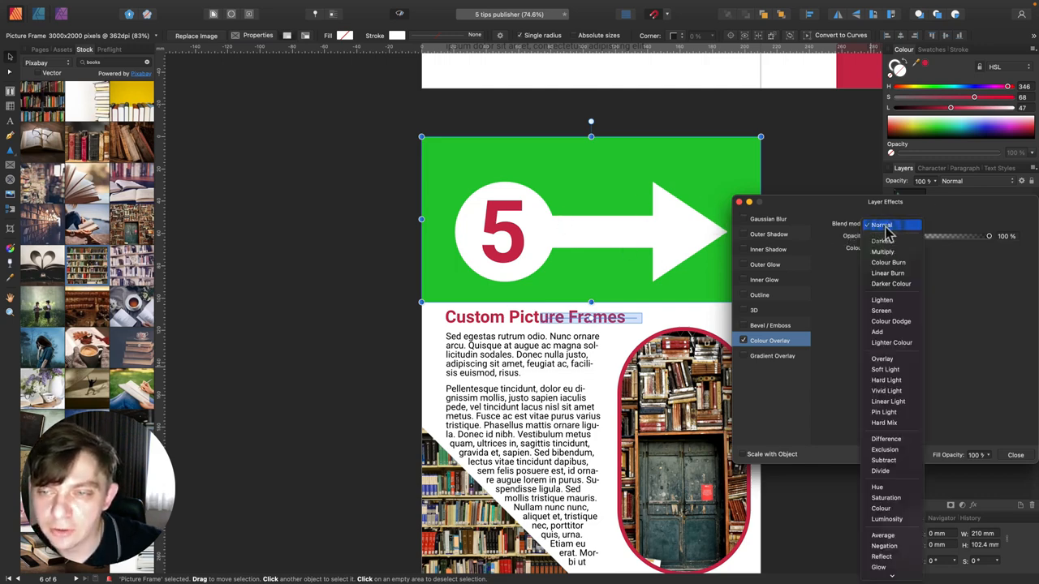
pyautogui.click(882, 509)
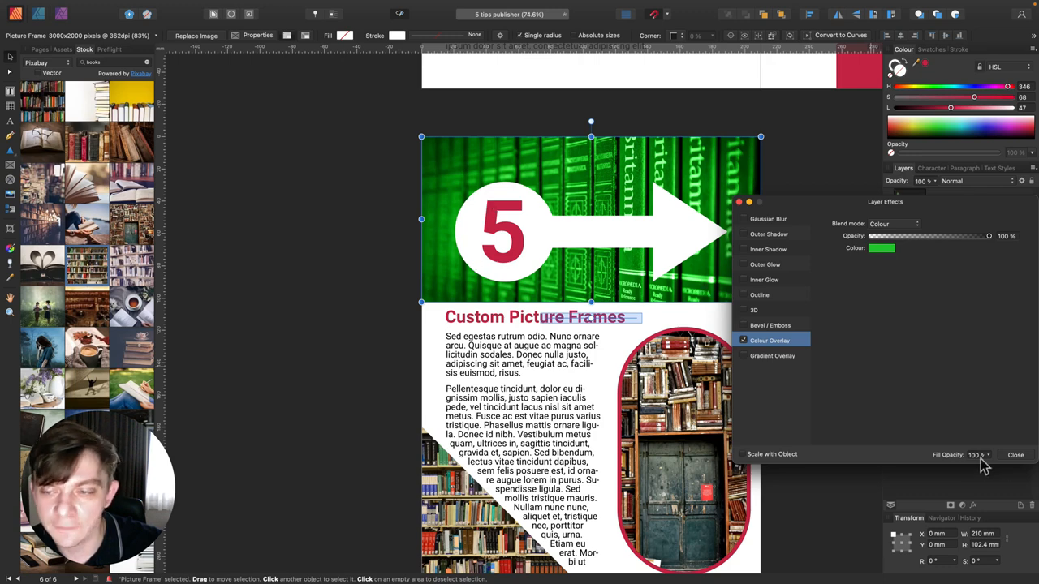
pyautogui.click(1015, 455)
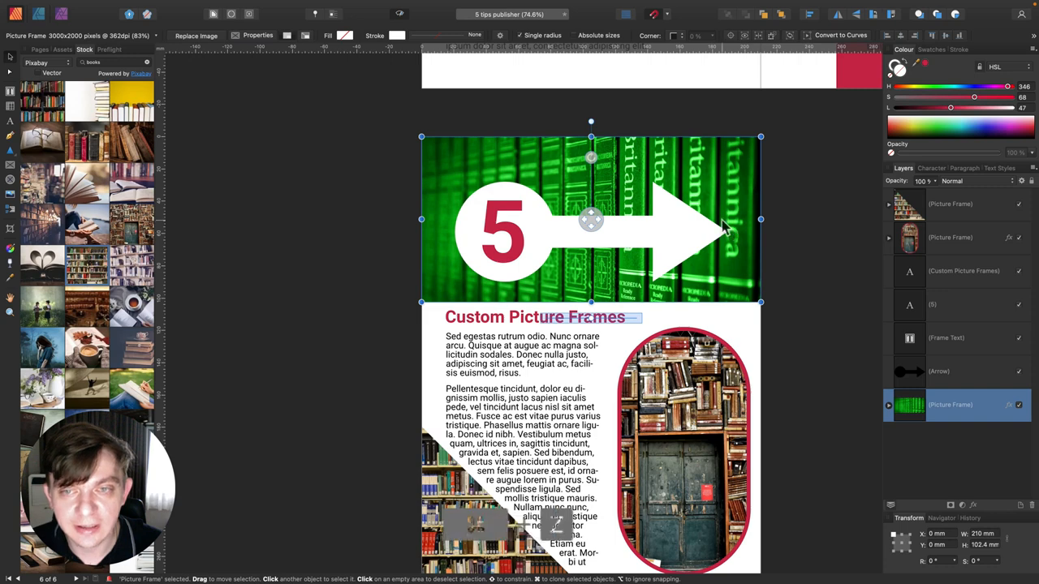
# Undo the green Colour Overlay change on the header picture frame
pyautogui.press('super+z')
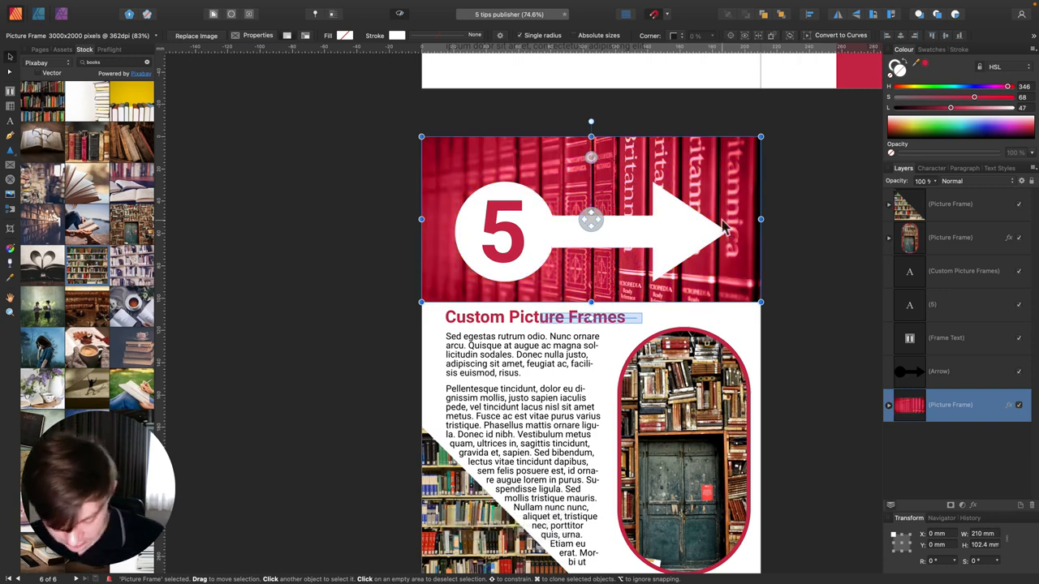
# Zoom out to 25% and review the magazine's pages from the cover through the numbered tip spreads
pyautogui.press('super+minus')
pyautogui.scroll(3, 693, 218)
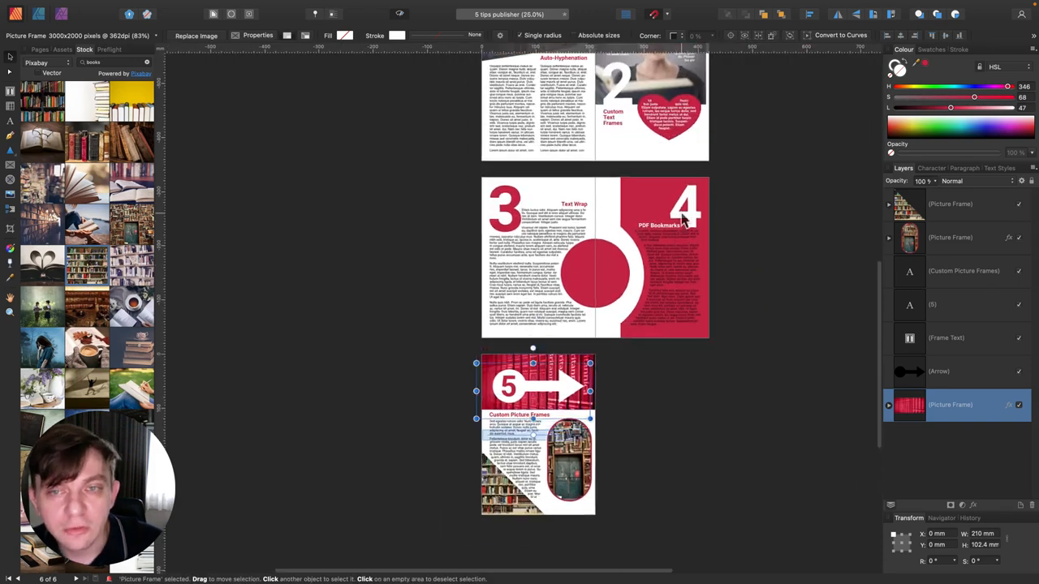
pyautogui.scroll(10, 684, 217)
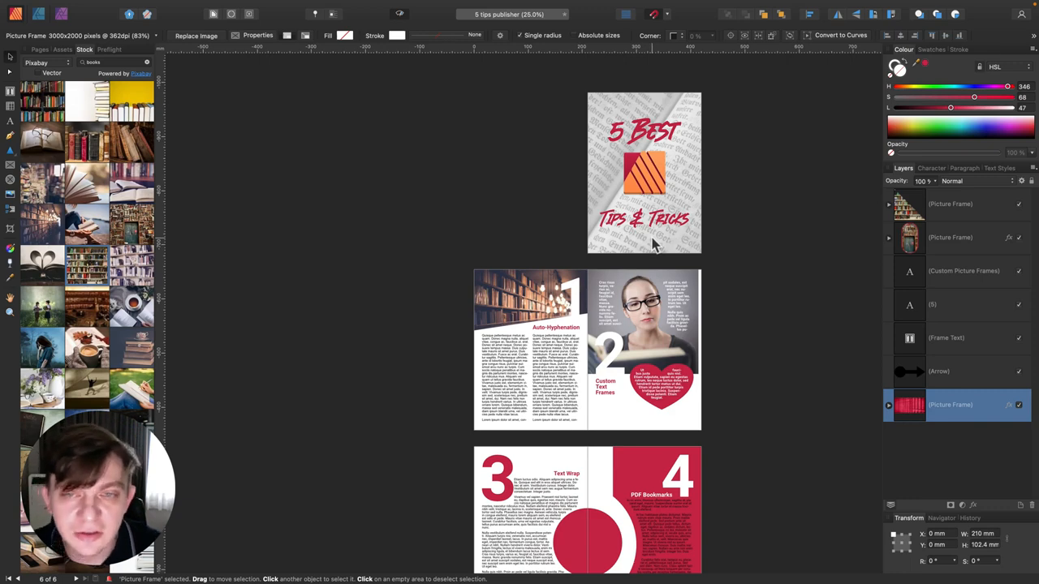
pyautogui.scroll(-5, 651, 239)
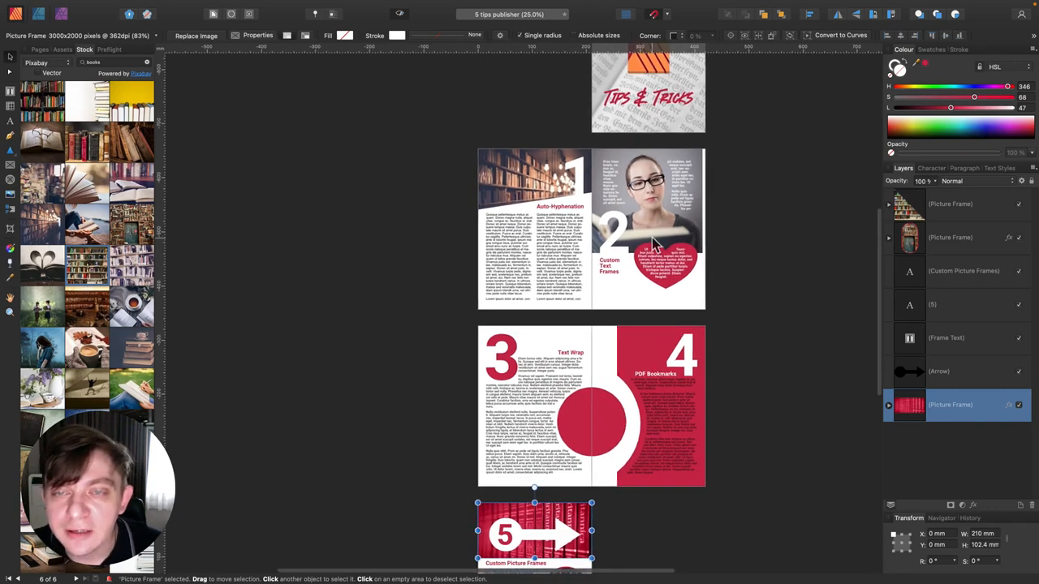